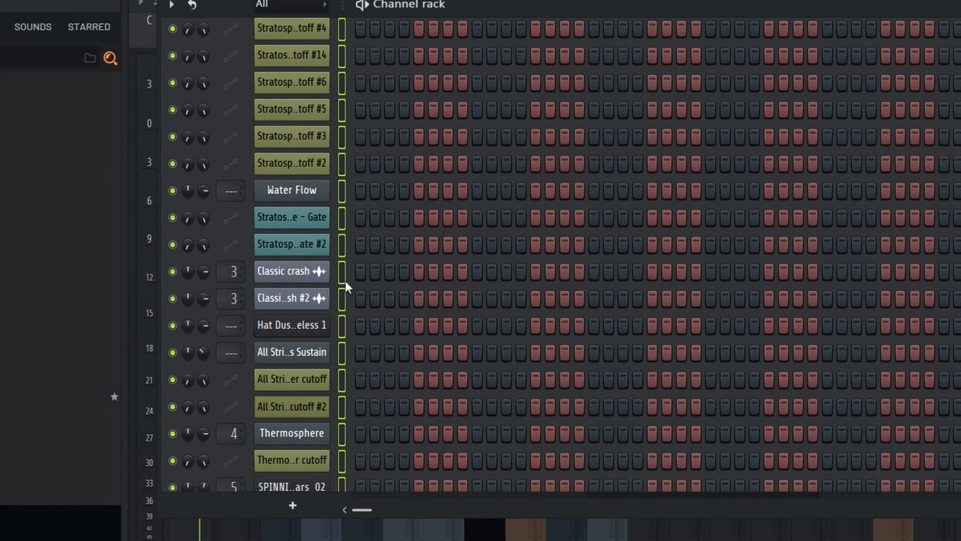
- Scroll through the channel rack and open the mixer to review the project's inserts
scroll(344, 299, down, 5)
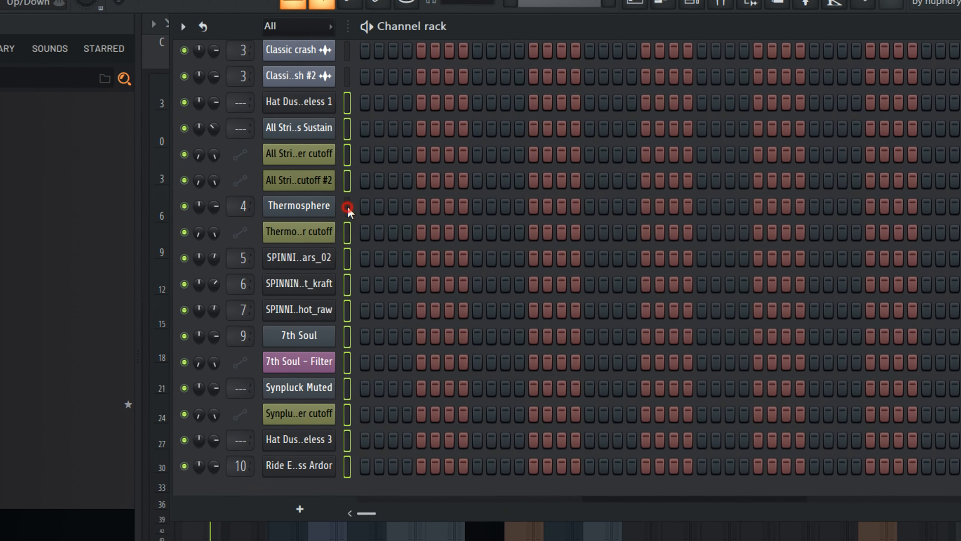
key(F9)
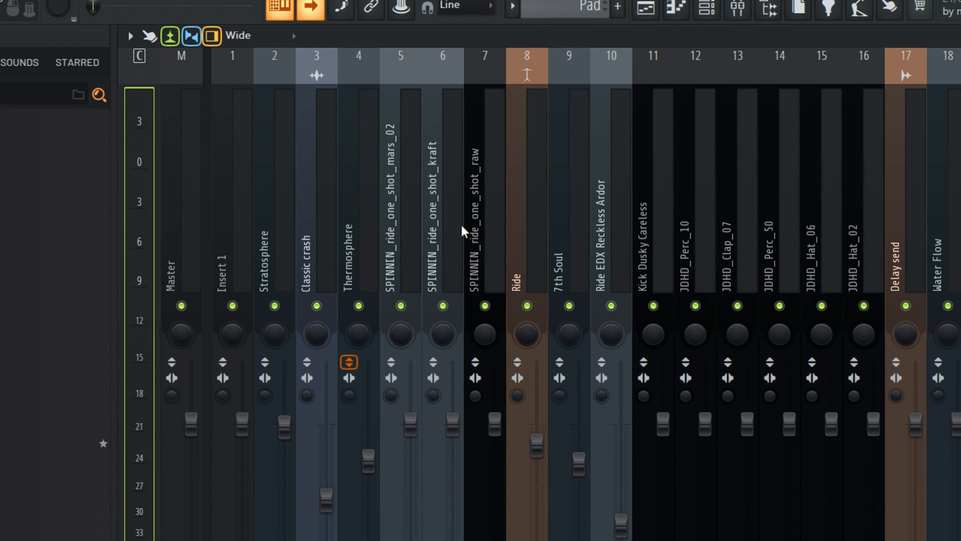
scroll(492, 238, down, 6)
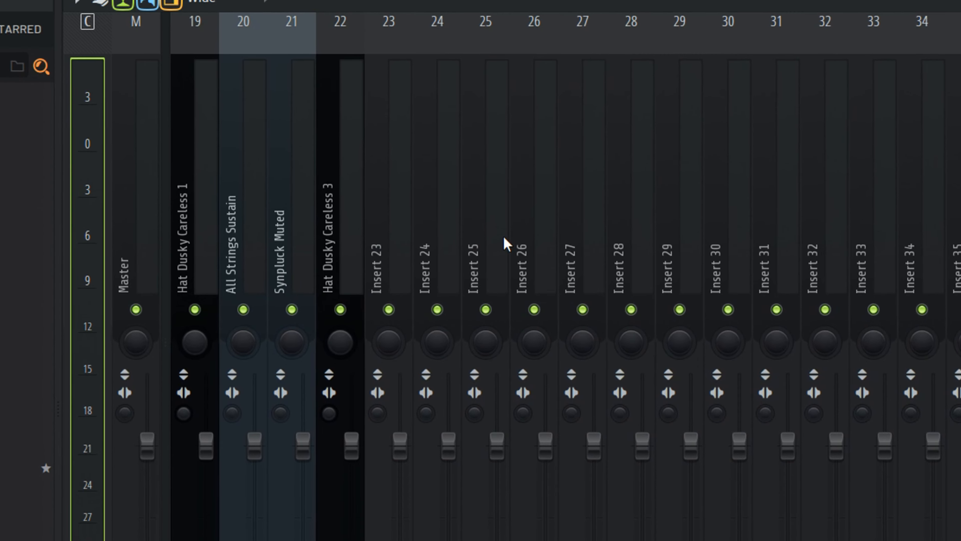
scroll(505, 242, up, 1)
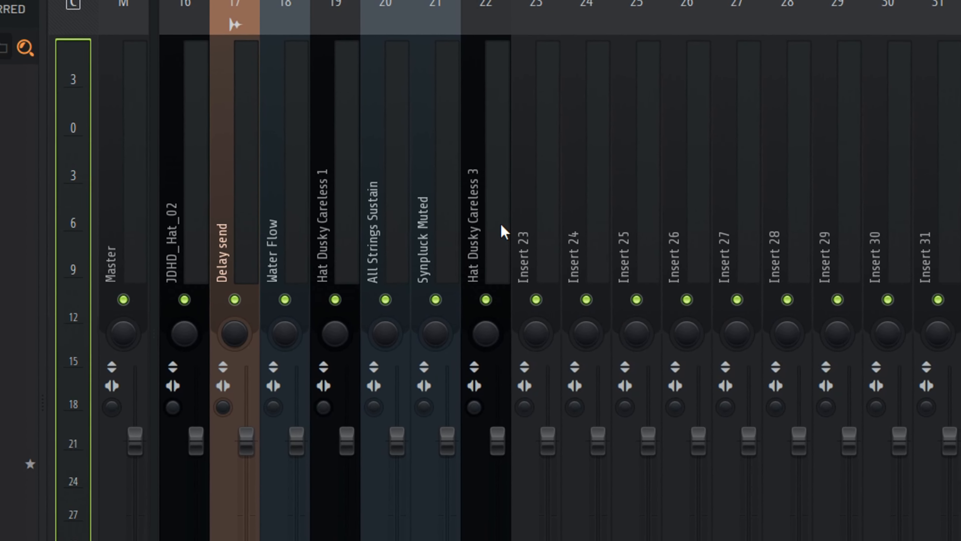
scroll(502, 225, up, 4)
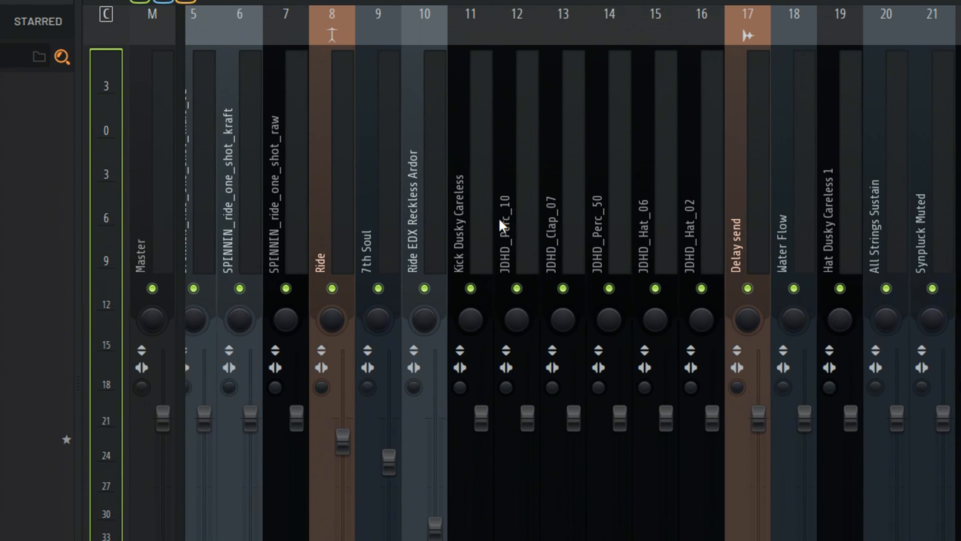
scroll(499, 225, up, 4)
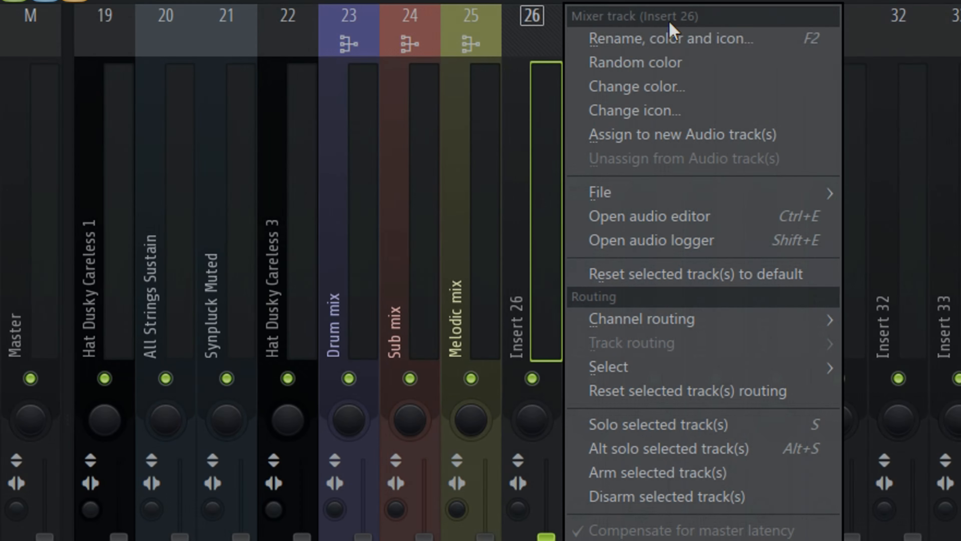
- Browse the mixer inserts, selecting several tracks to examine how they are named and grouped
click(633, 42)
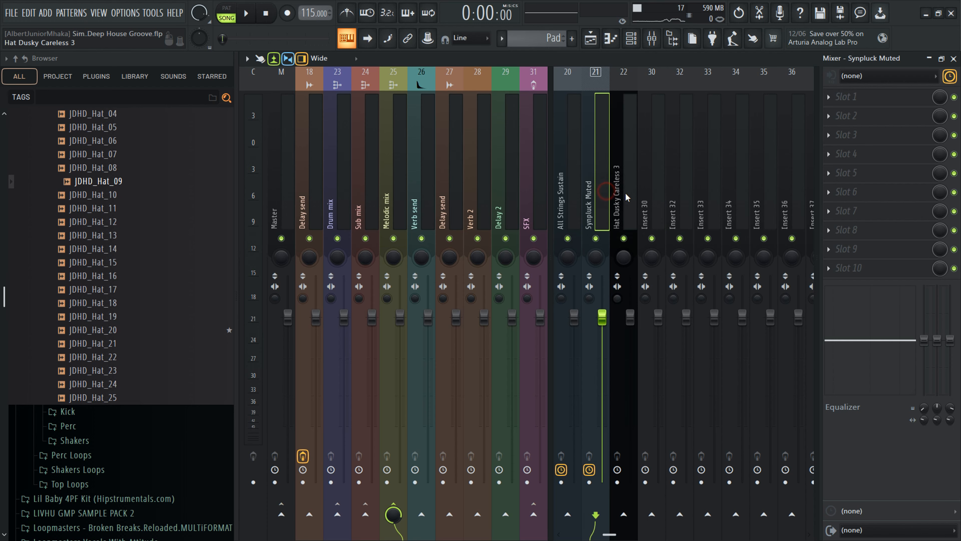
click(629, 197)
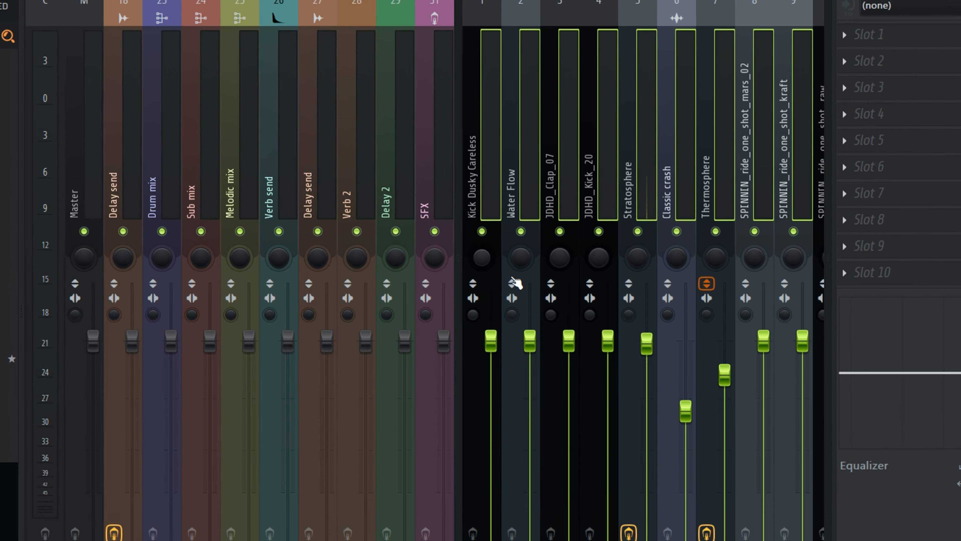
drag(647, 342, 612, 525)
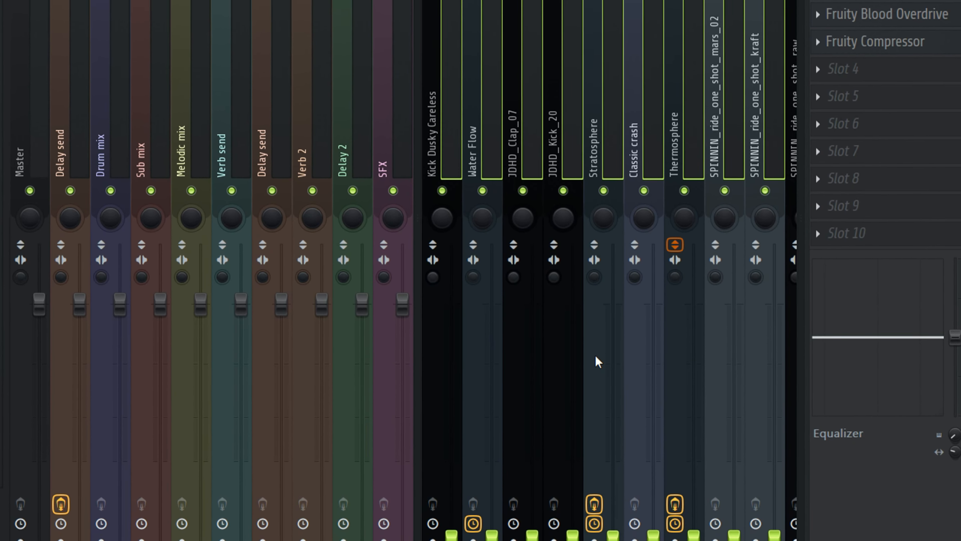
scroll(691, 189, down, 6)
click(609, 149)
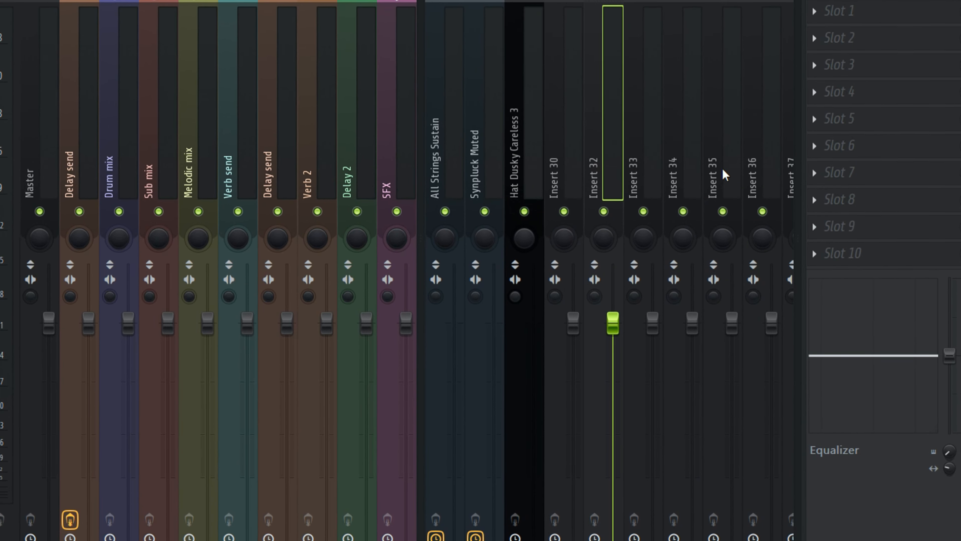
drag(721, 170, 494, 171)
click(549, 177)
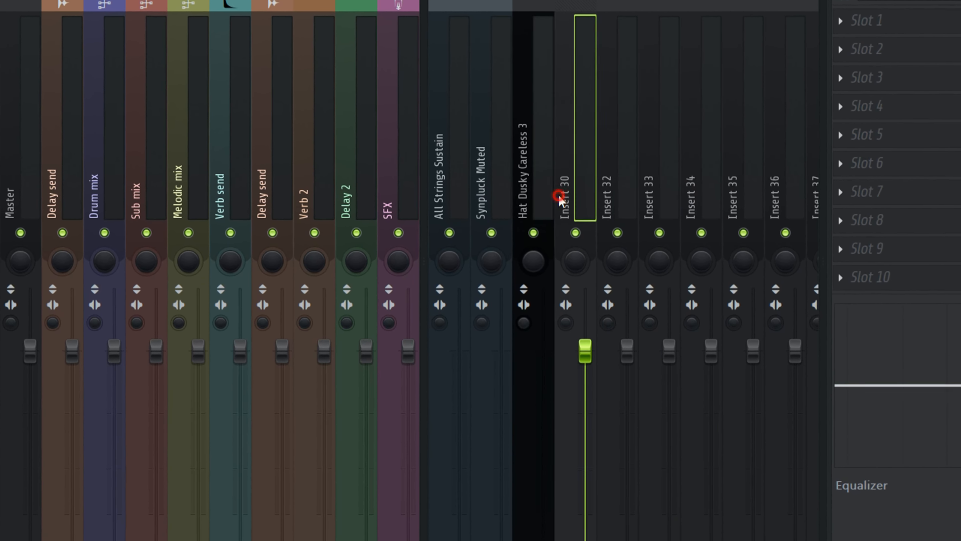
scroll(556, 193, up, 3)
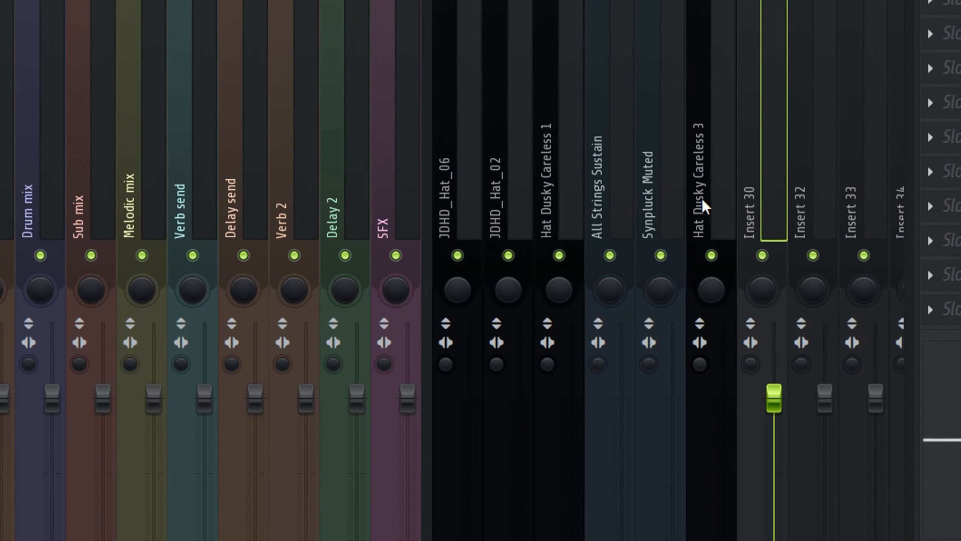
drag(704, 206, 135, 208)
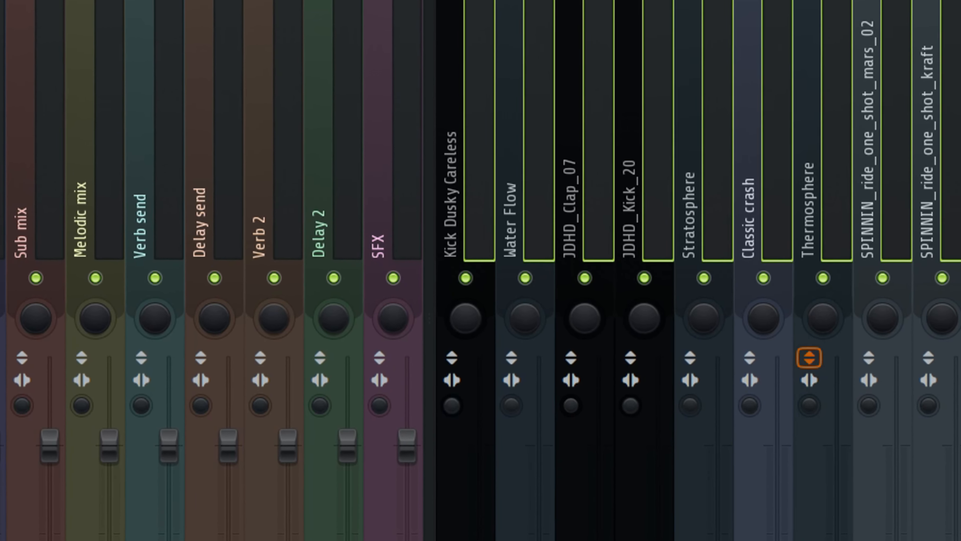
click(716, 255)
click(503, 214)
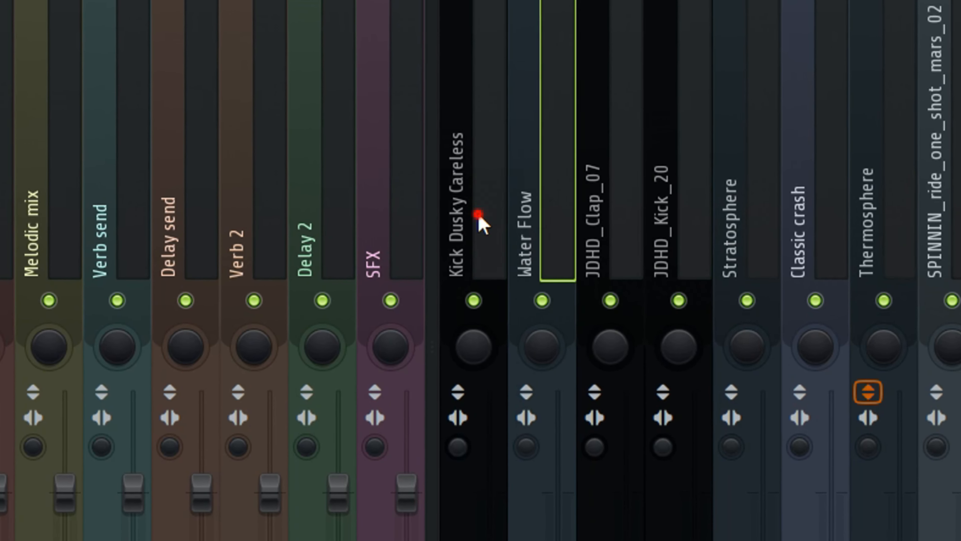
click(478, 216)
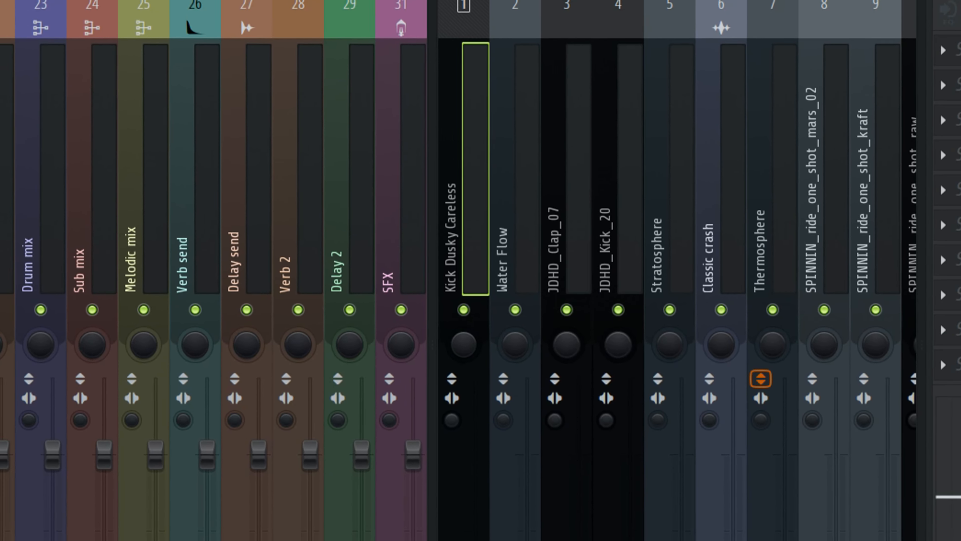
key(super)
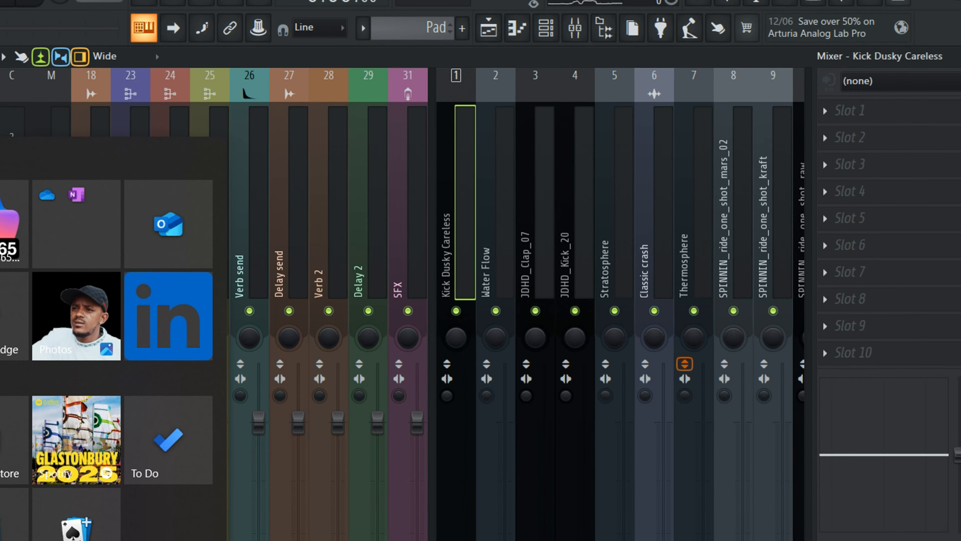
click(166, 539)
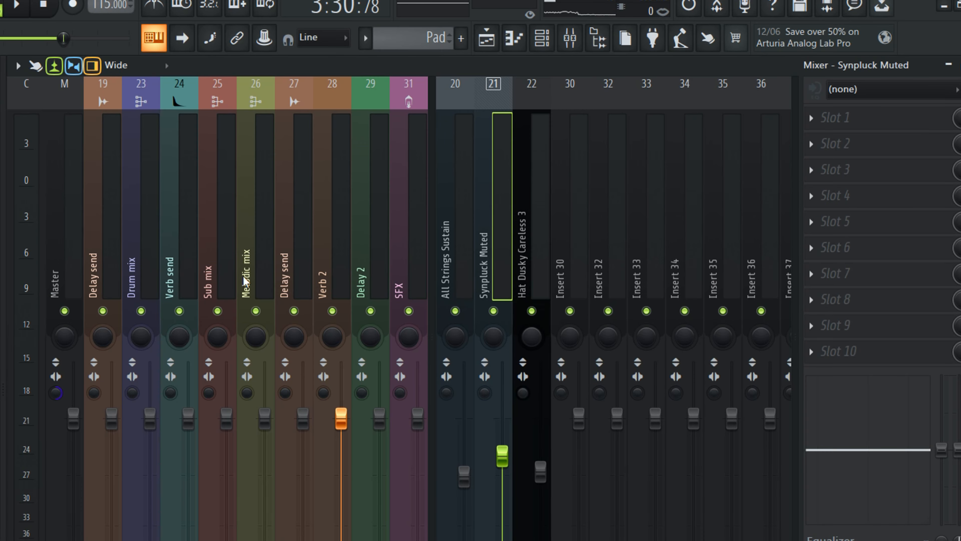
- Select the bus channels Verb 2, Delay send, Sub mix, Verb send and Drum mix to examine each one
click(327, 224)
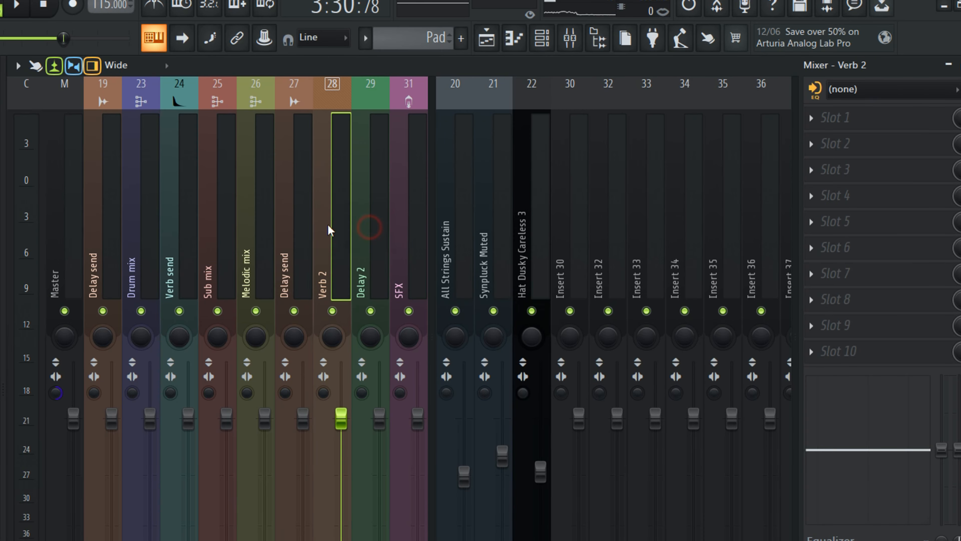
click(295, 223)
click(220, 223)
click(182, 228)
click(116, 230)
click(155, 227)
click(226, 226)
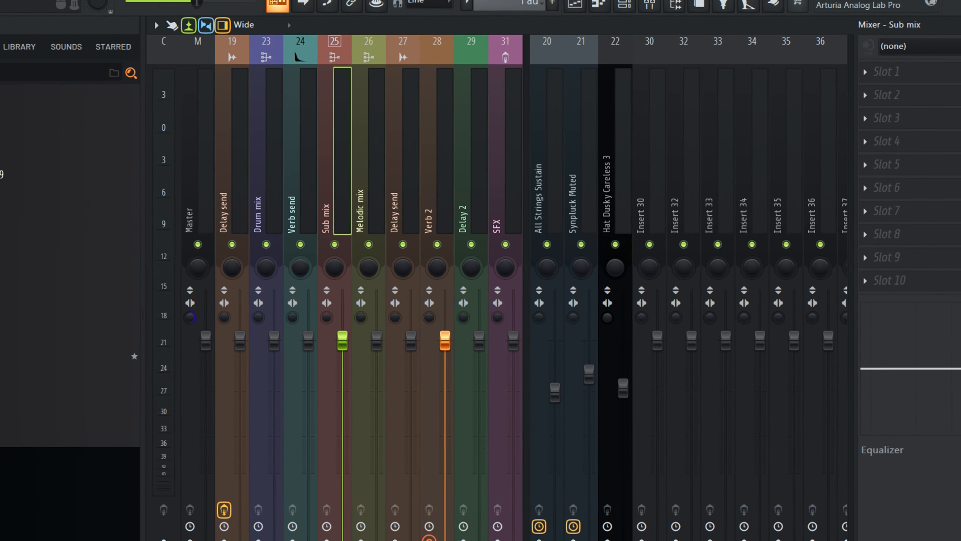
- Switch between the piano roll, playlist and mixer and select the Melodic mix bus to examine its levels
key(super)
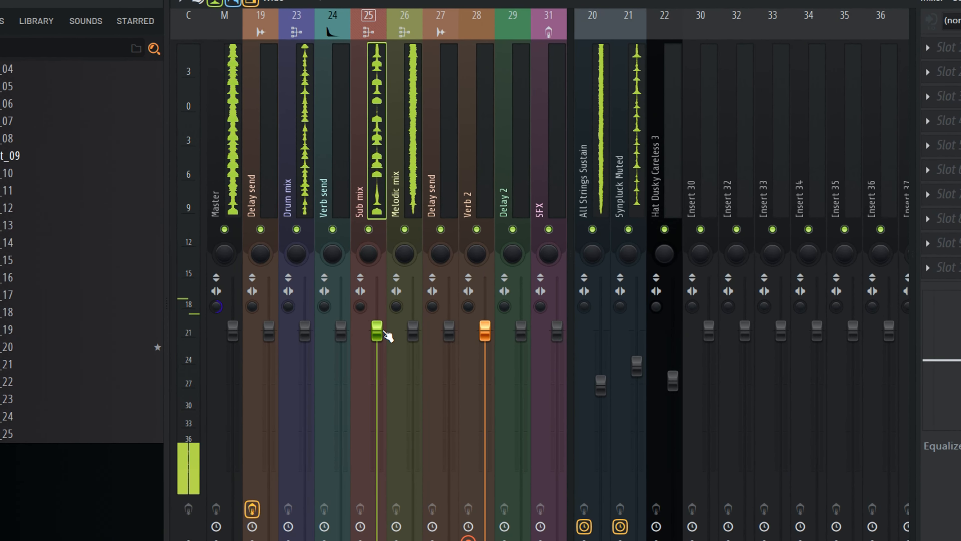
click(426, 182)
click(412, 184)
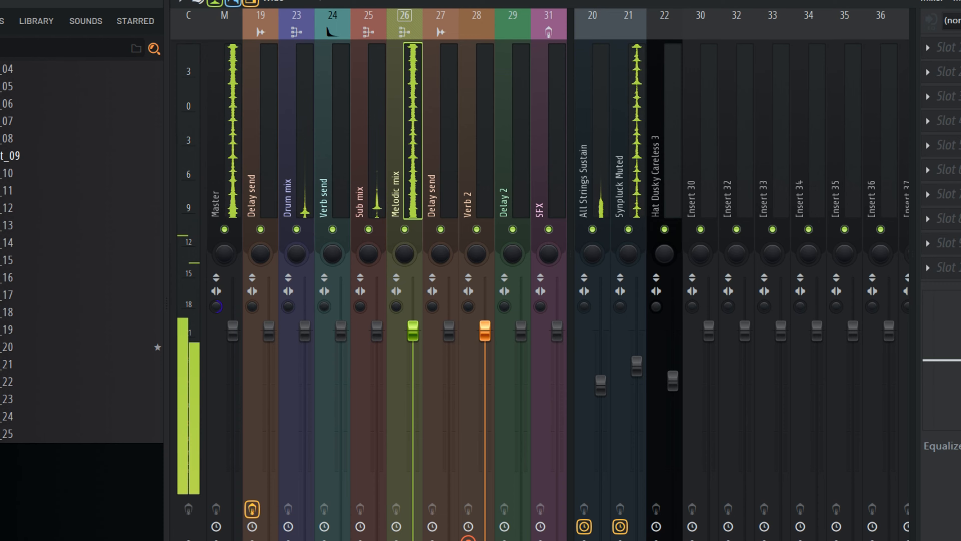
key(F7)
key(F5)
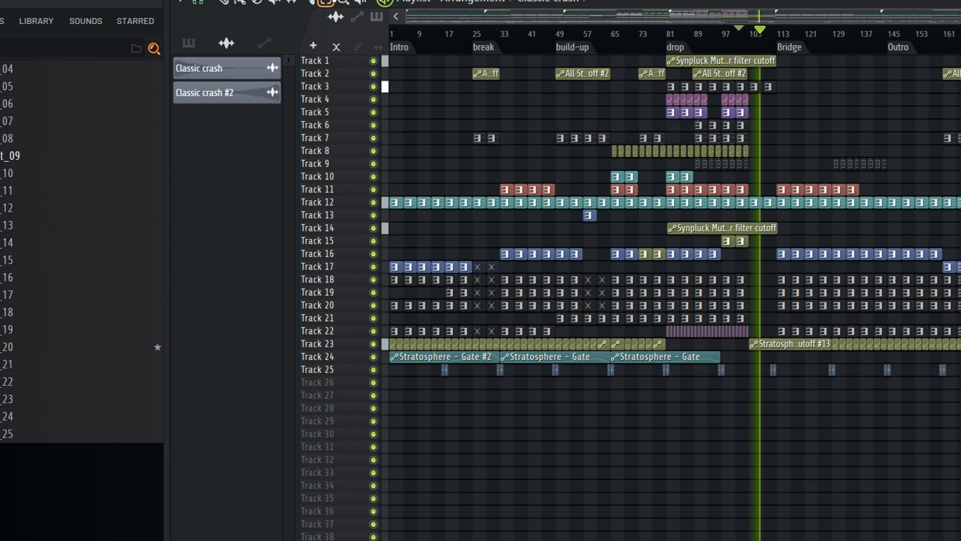
key(F9)
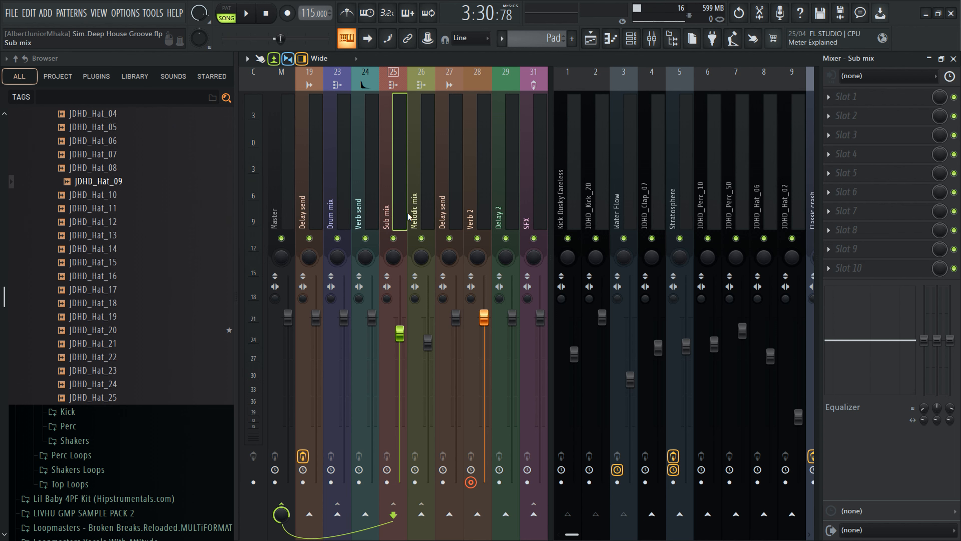
click(415, 217)
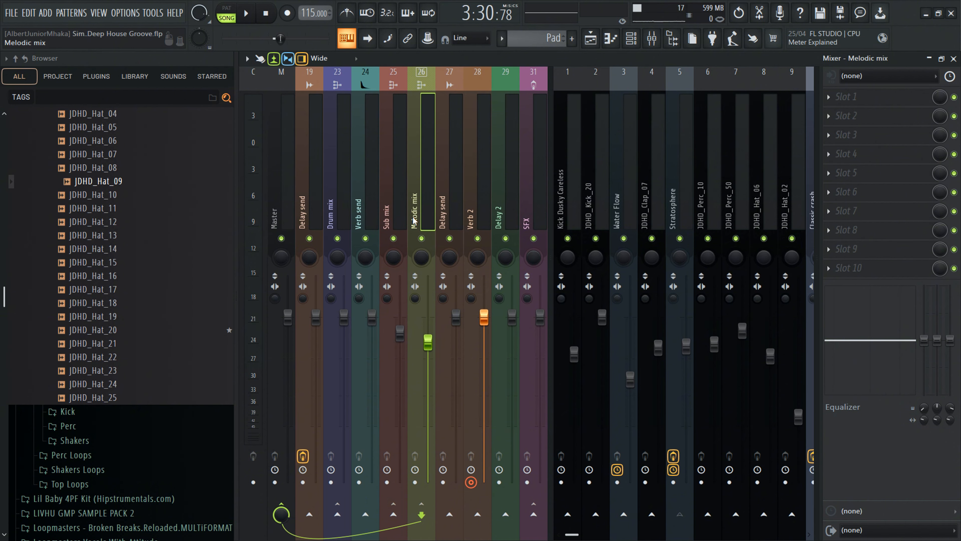
click(739, 215)
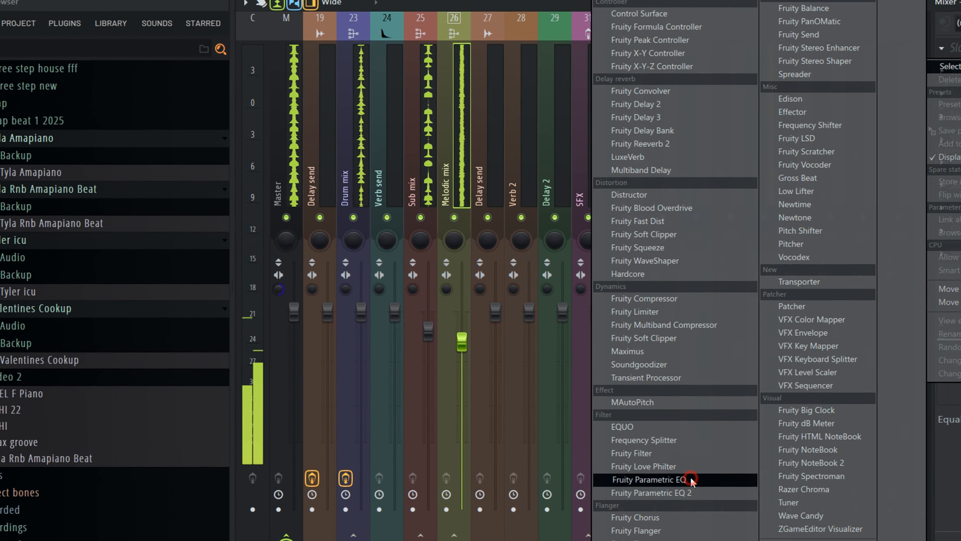
- Open the Fruity Parametric EQ on the bus and lower its 250 Hz band slightly, then close it
click(690, 480)
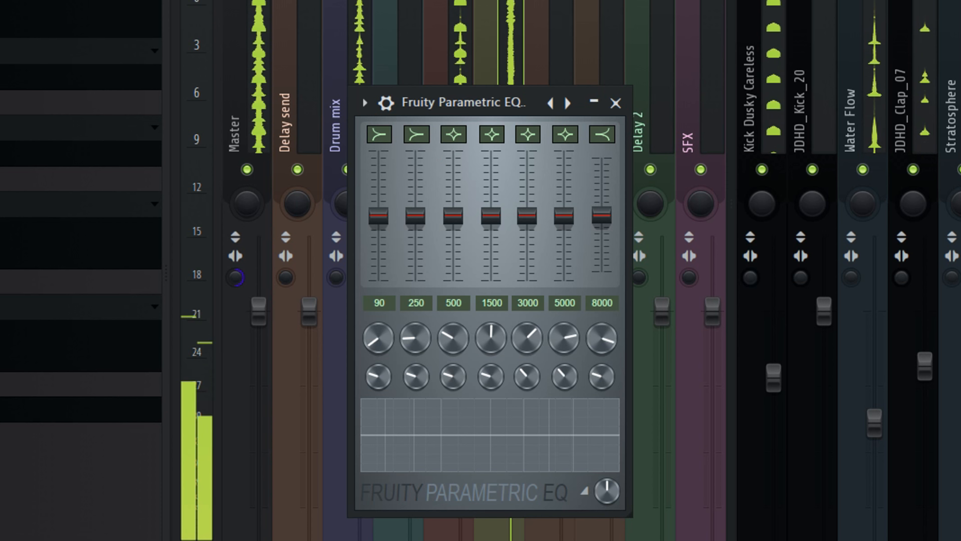
drag(415, 218, 416, 232)
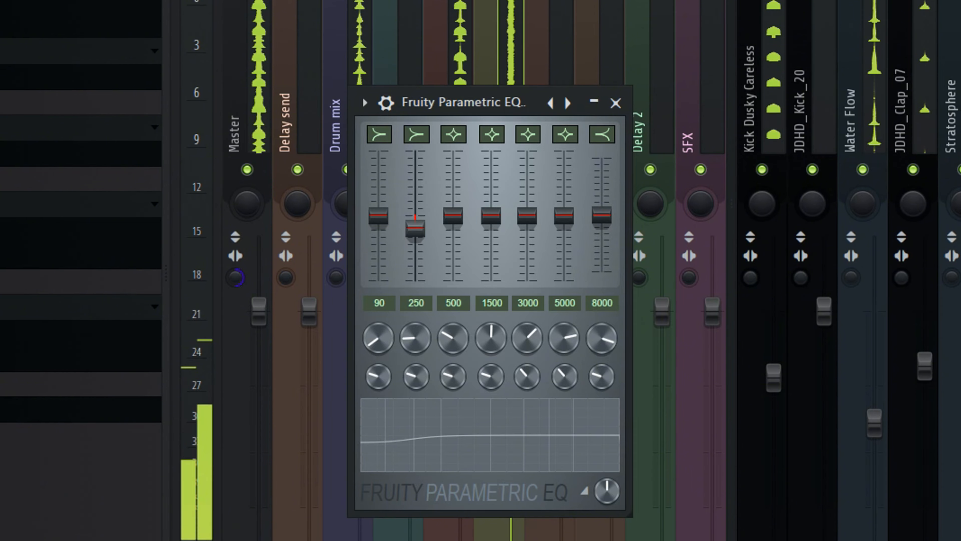
click(616, 103)
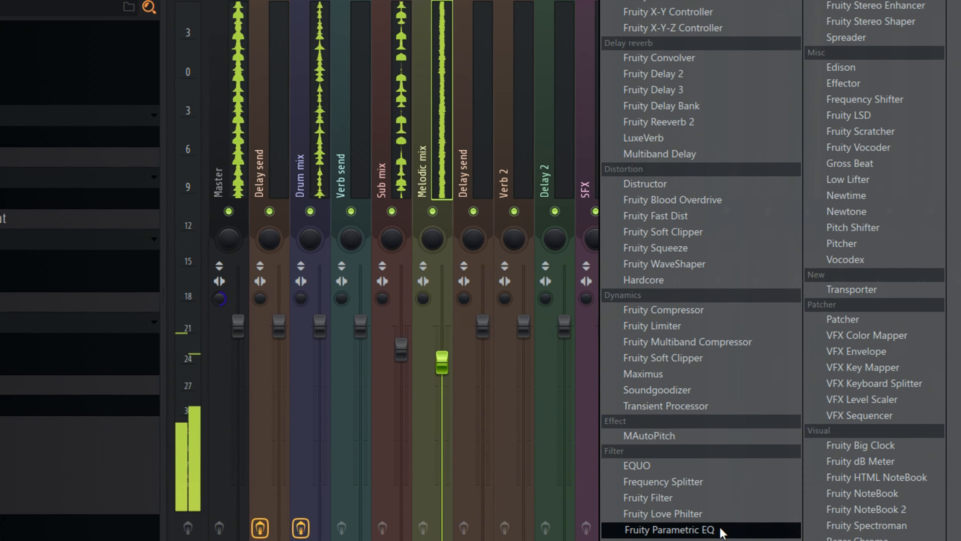
- Open the second Parametric EQ, switch its 250 Hz band to a low shelf and cut it slightly
click(622, 507)
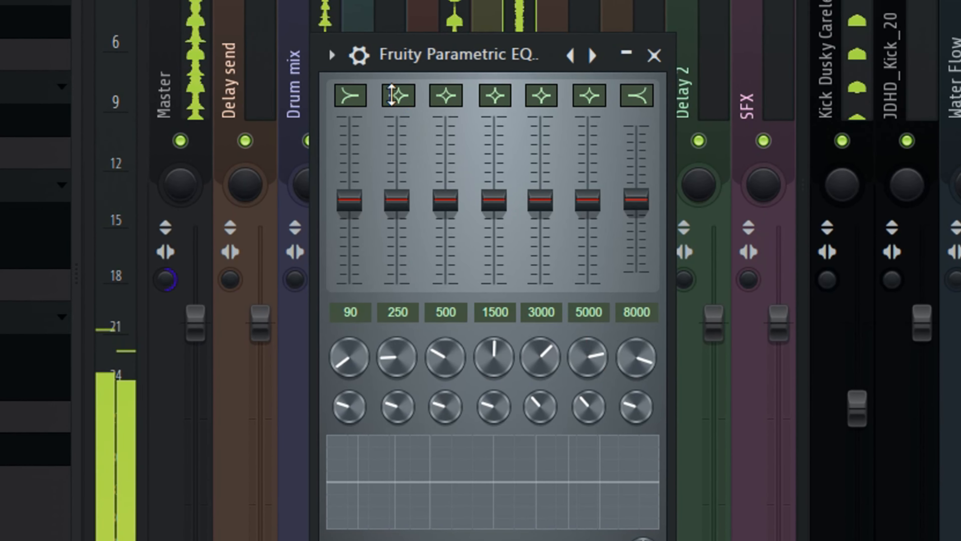
click(402, 99)
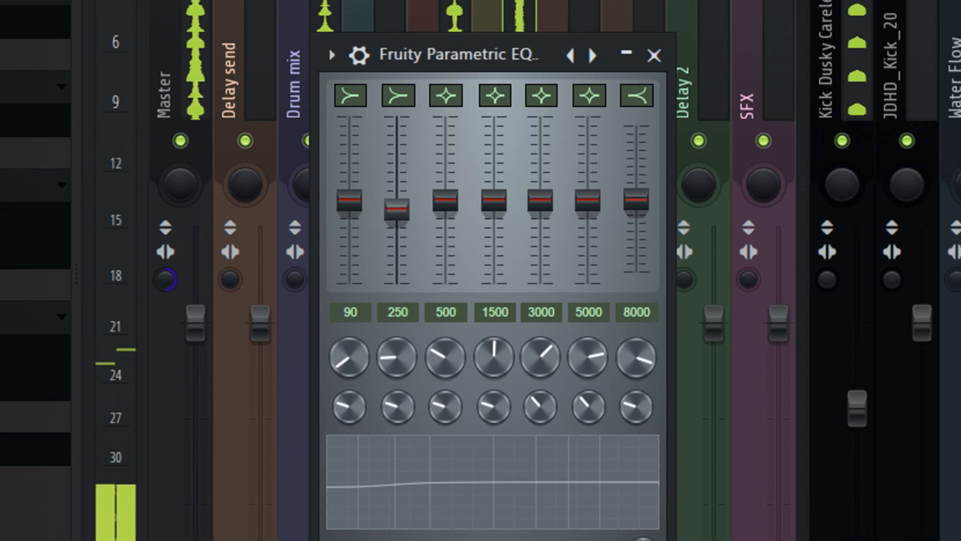
drag(396, 209, 396, 219)
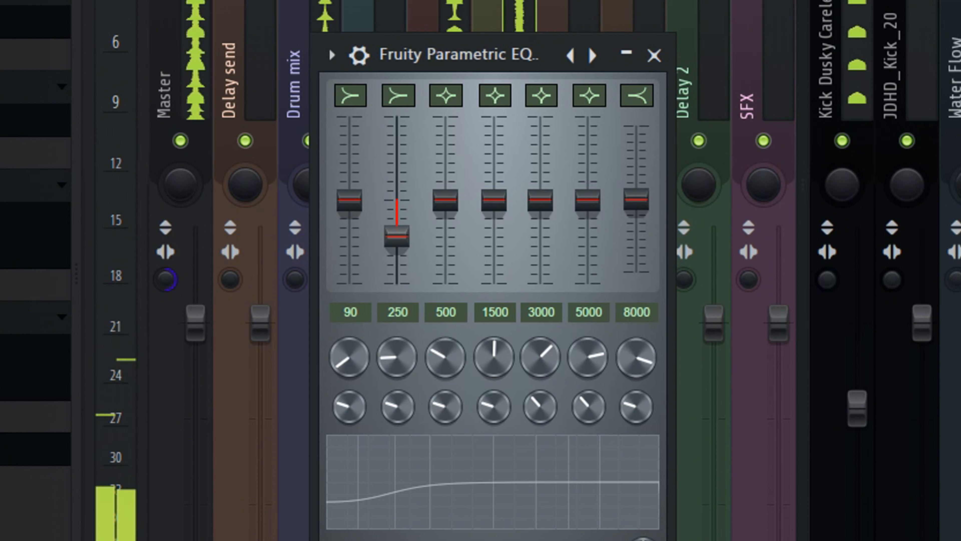
drag(396, 237, 409, 219)
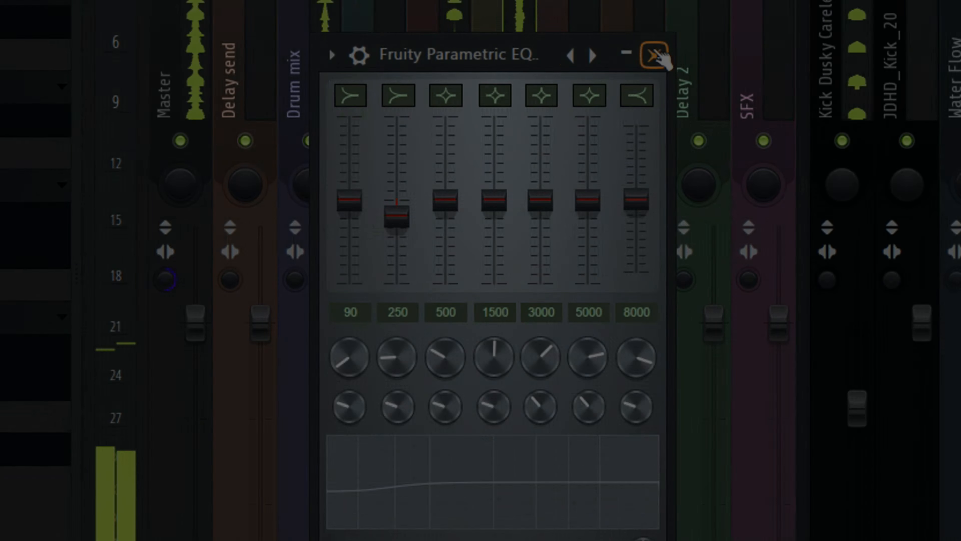
click(654, 56)
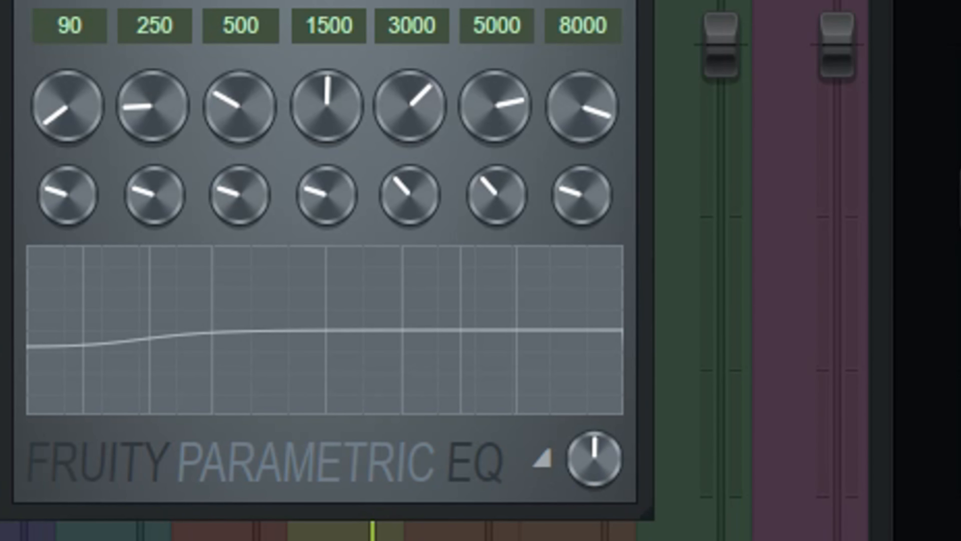
- Lower the EQ's 500 Hz band slightly
drag(595, 458, 594, 448)
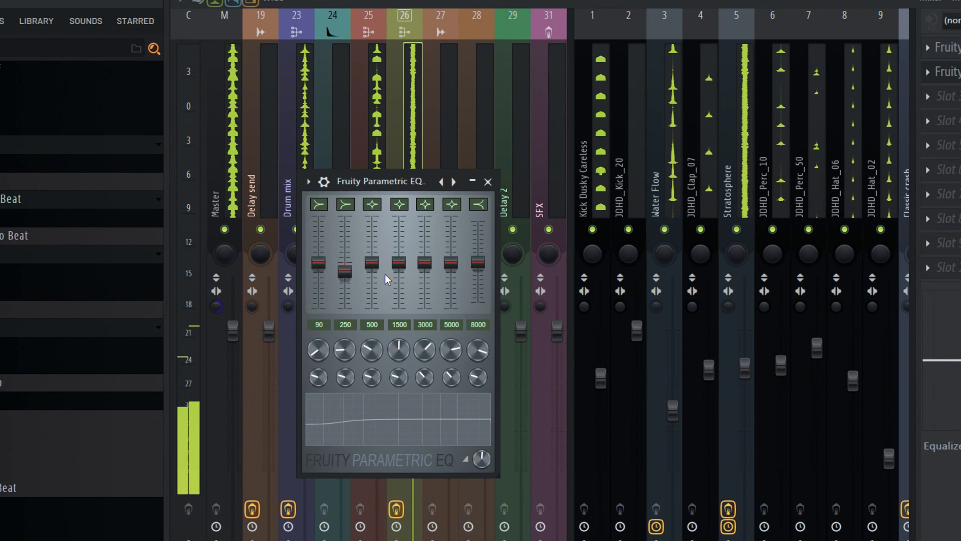
drag(372, 262, 372, 266)
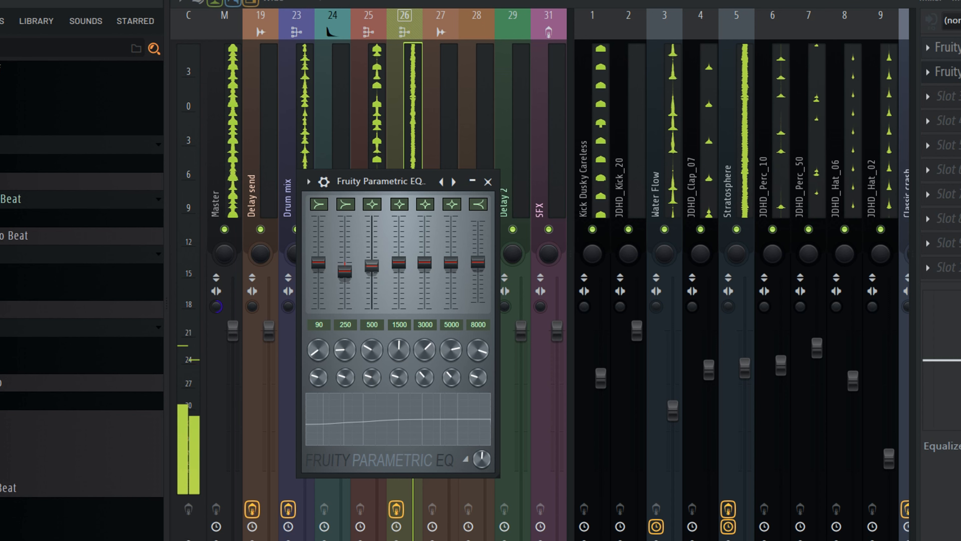
- Open the EQ's plugin settings and toggle its On switch to compare the sound
click(324, 182)
click(446, 208)
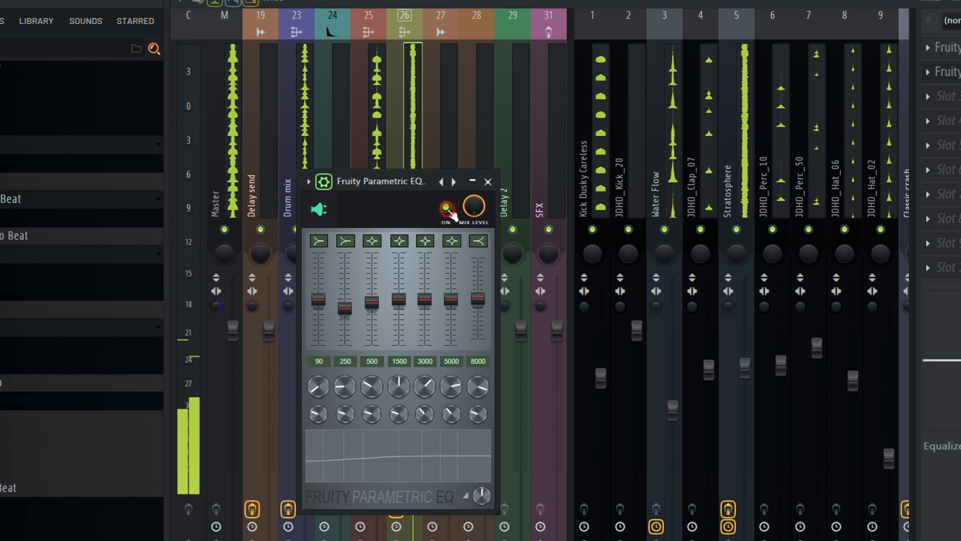
- Switch the EQ off and select the instrument channels one at a time to audition them
click(446, 207)
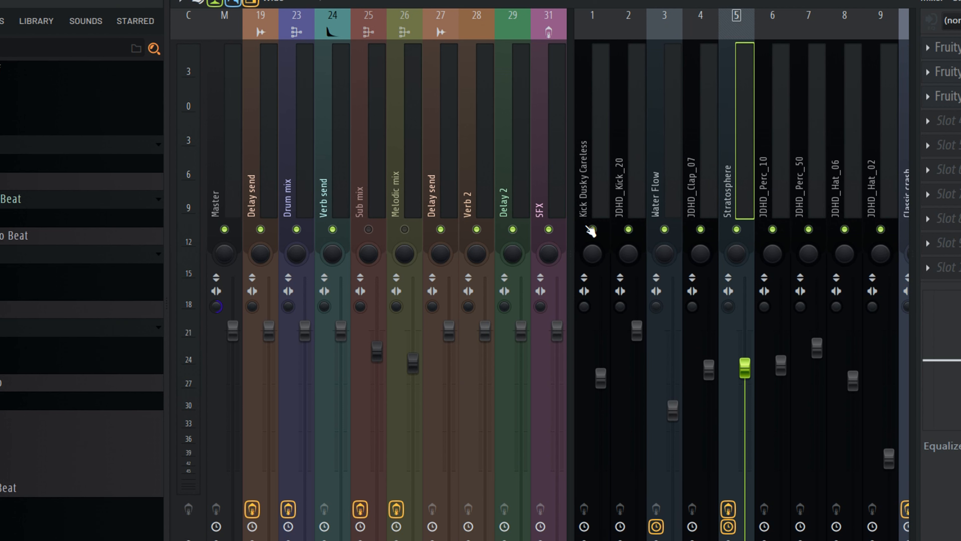
click(697, 155)
click(735, 162)
click(409, 185)
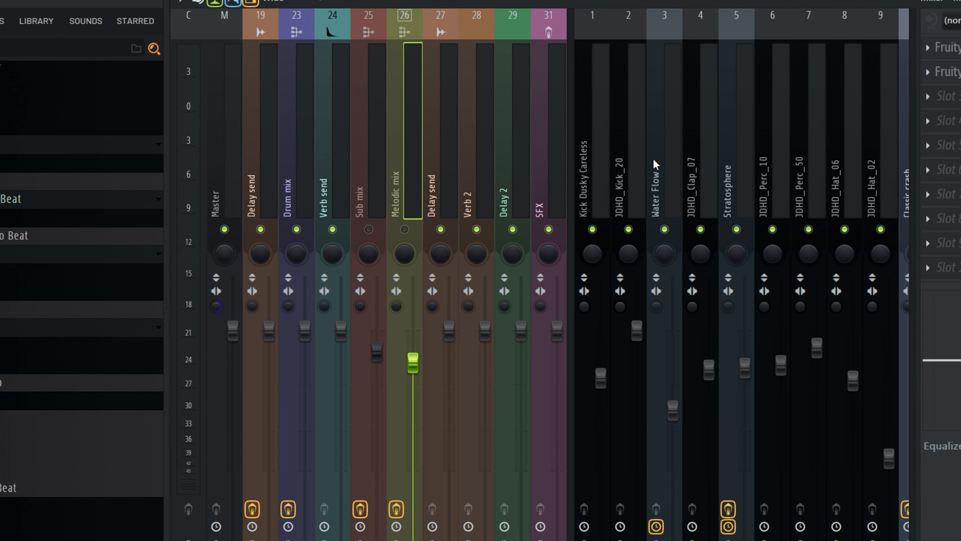
click(736, 159)
click(771, 157)
click(808, 156)
click(837, 156)
scroll(833, 159, right, 3)
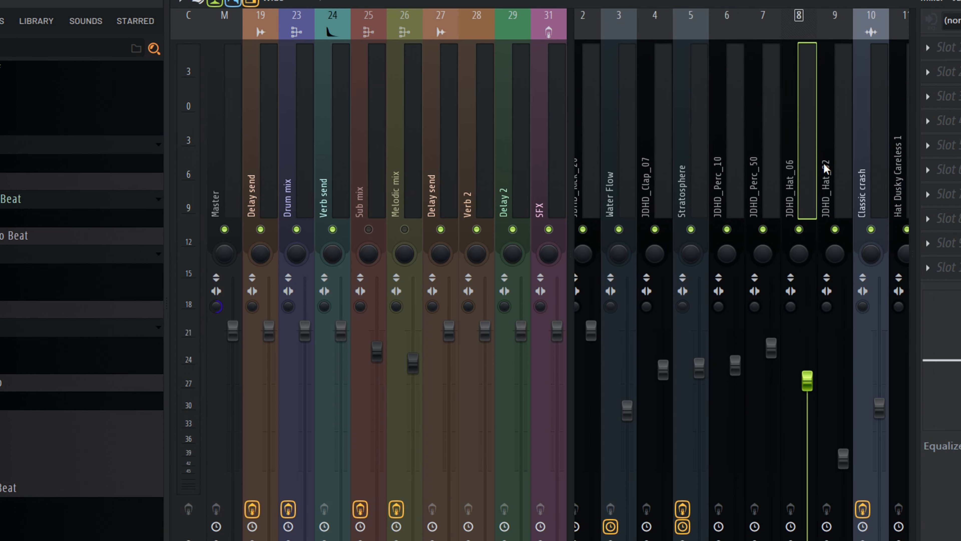
click(781, 163)
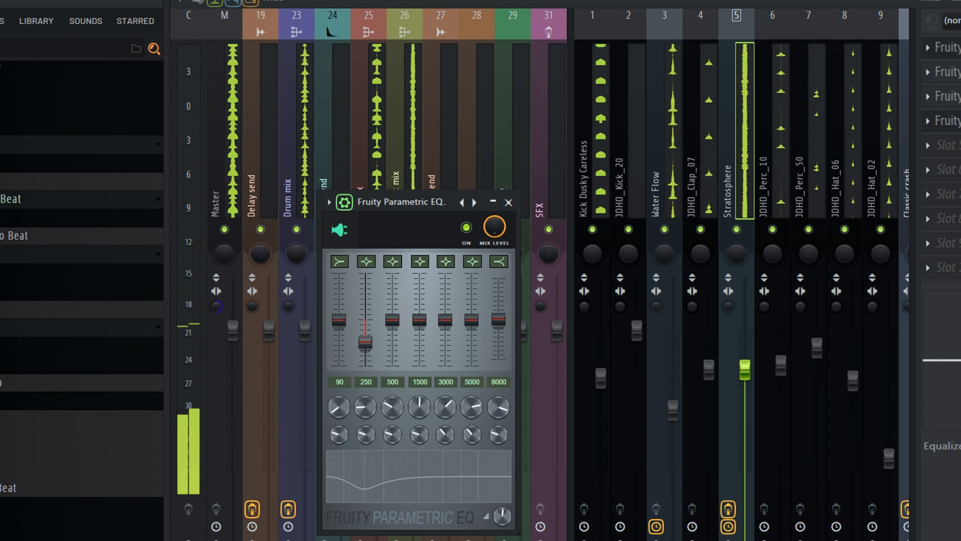
- Toggle the Stratosphere channel's Parametric EQ on and off to compare the sound
click(466, 228)
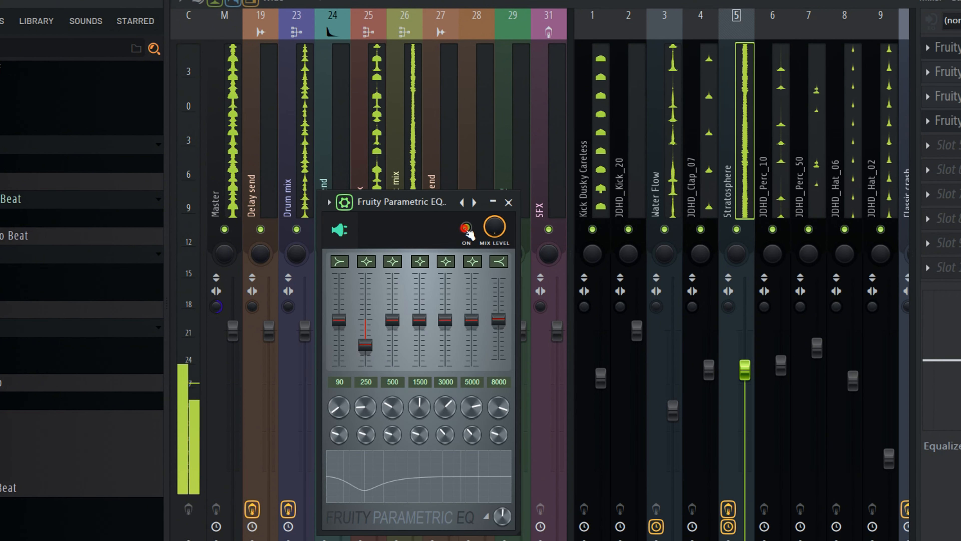
click(466, 228)
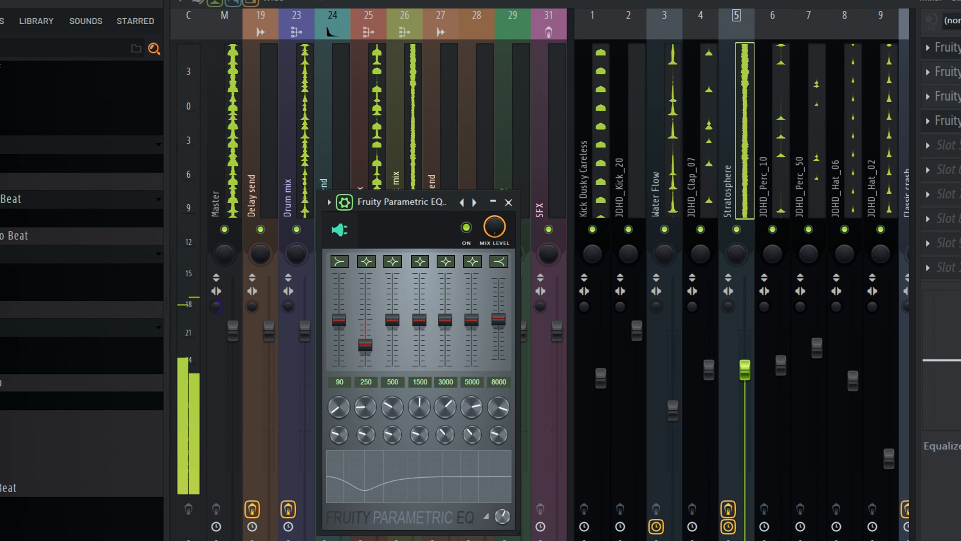
click(466, 228)
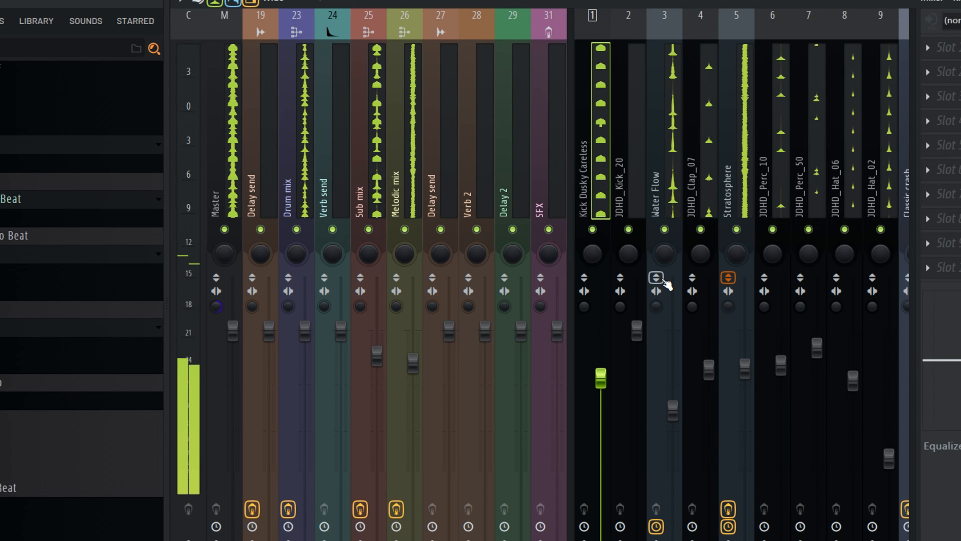
- Reverse the Water Flow channel's polarity and close the Parametric EQ window
click(659, 278)
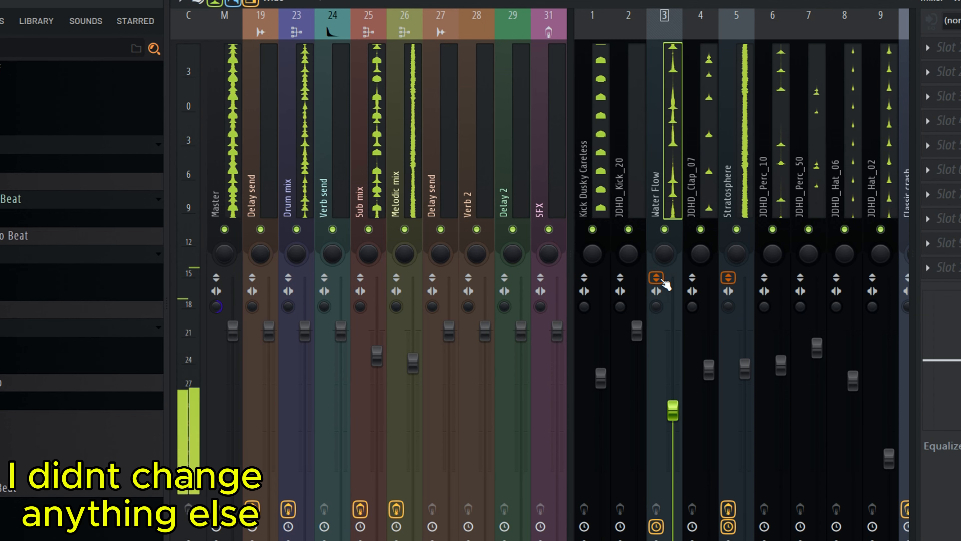
click(658, 278)
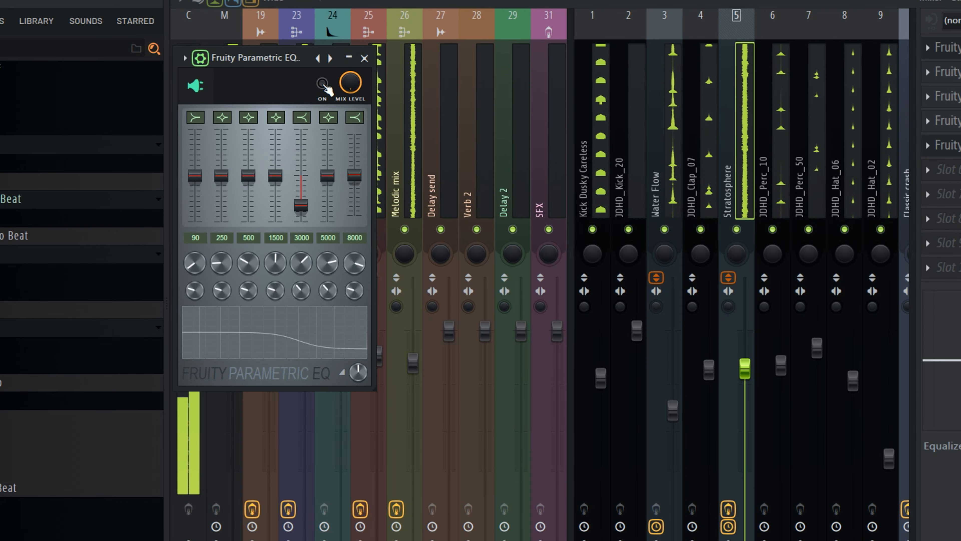
click(365, 59)
- Select the percussion channels and the bus tracks in turn to review them
scroll(650, 148, down, 12)
click(698, 145)
click(772, 144)
click(927, 48)
click(643, 510)
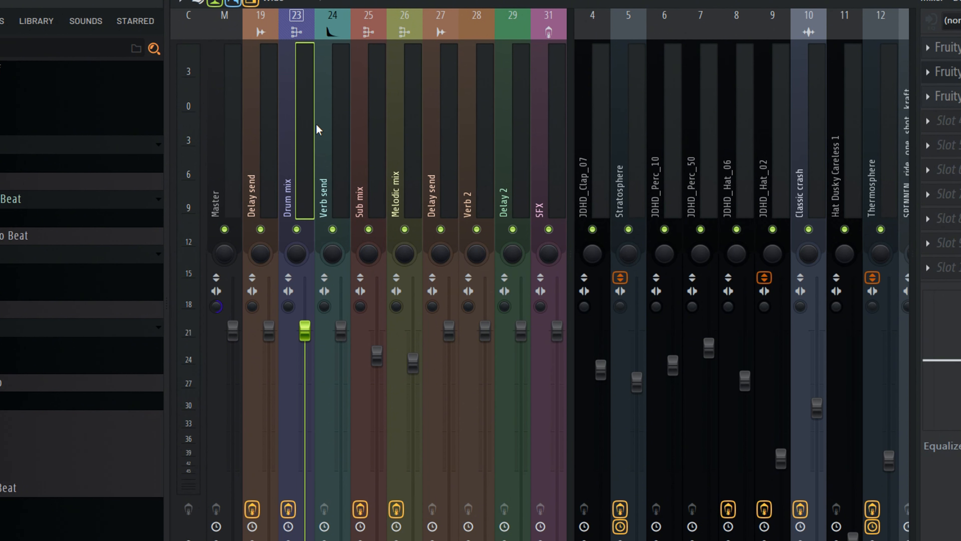
click(325, 143)
click(376, 149)
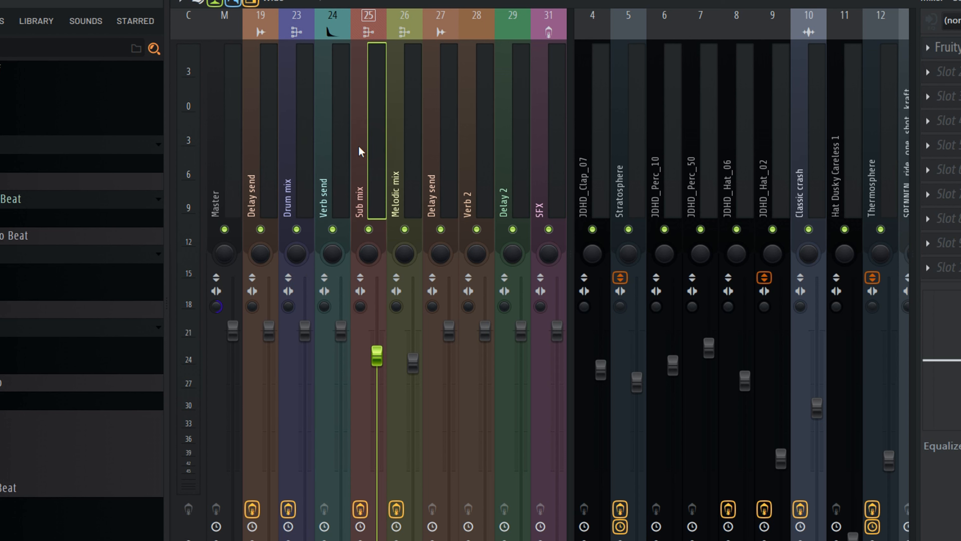
click(304, 146)
click(336, 160)
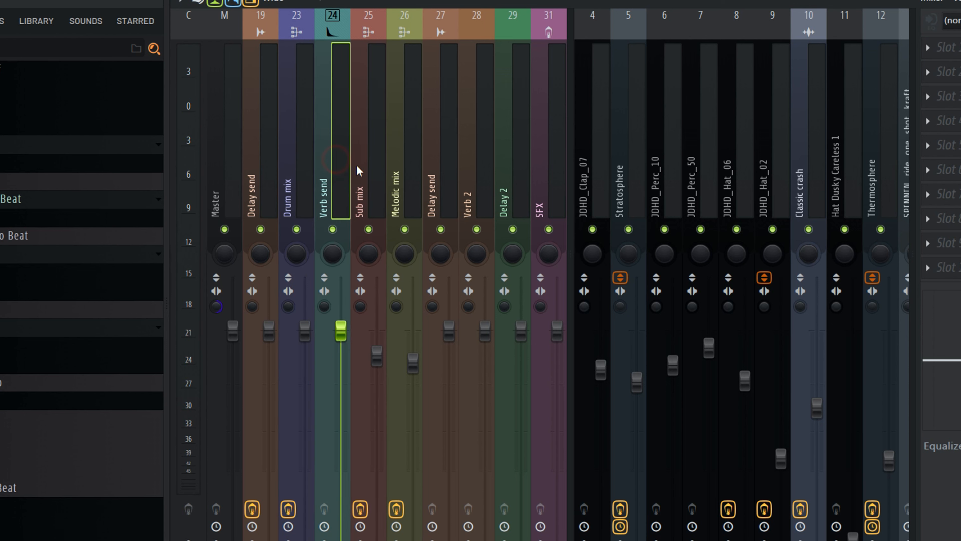
click(305, 156)
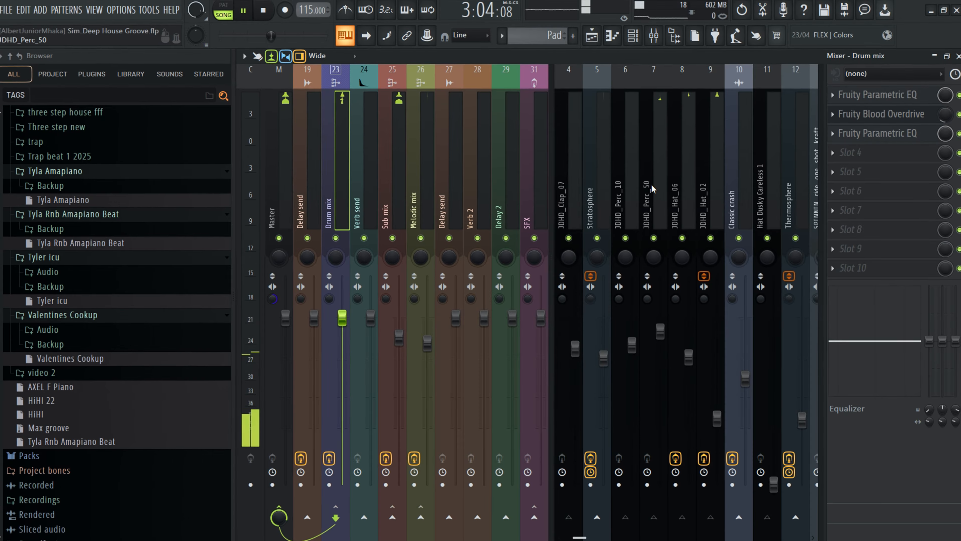
- Rename the empty Insert 30 track as Reverb Room Drums
scroll(653, 184, down, 10)
scroll(658, 181, up, 1)
click(665, 181)
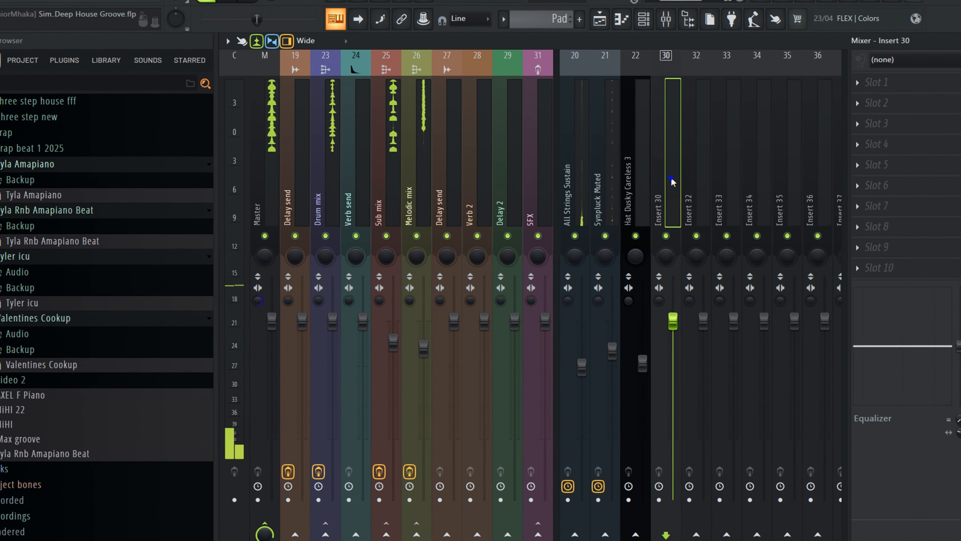
right_click(670, 64)
click(675, 73)
text(Reverb)
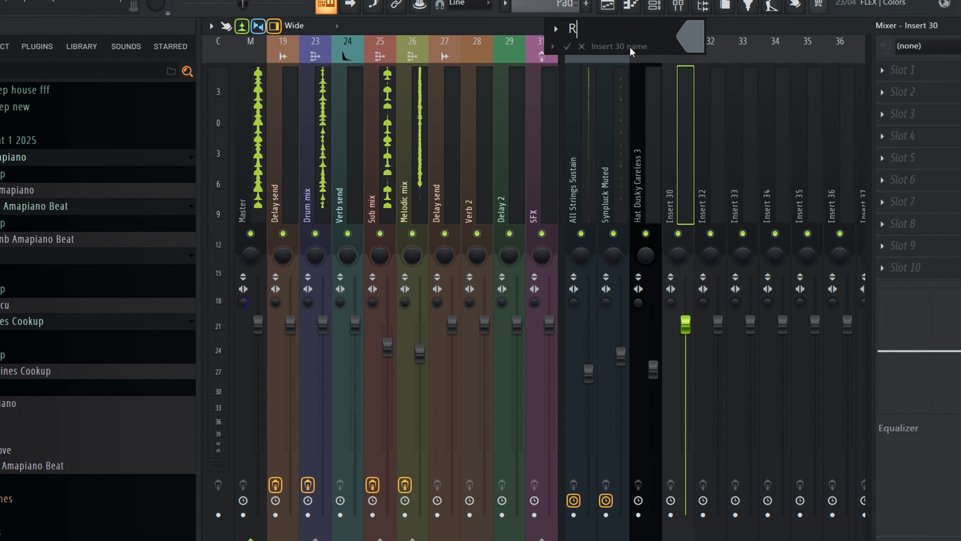
text( Room Dr)
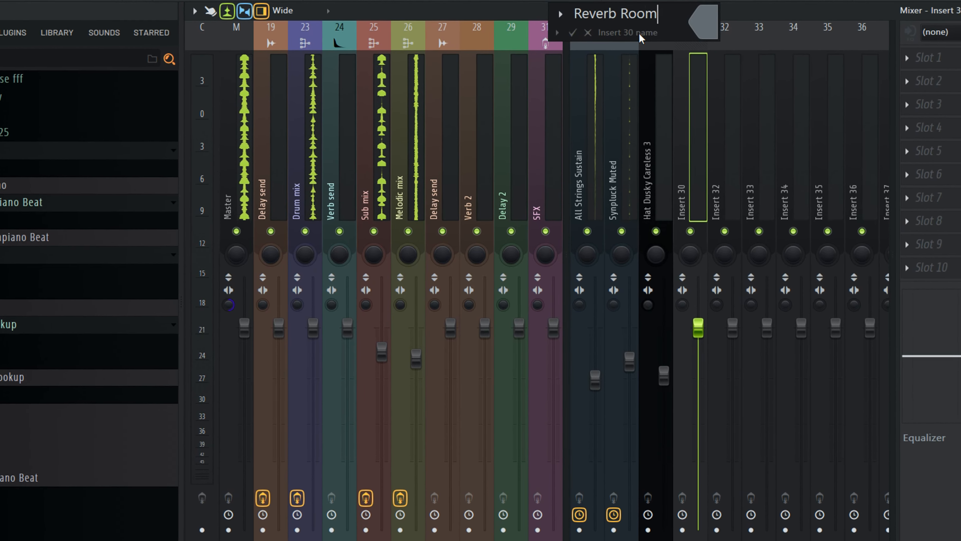
text(ums)
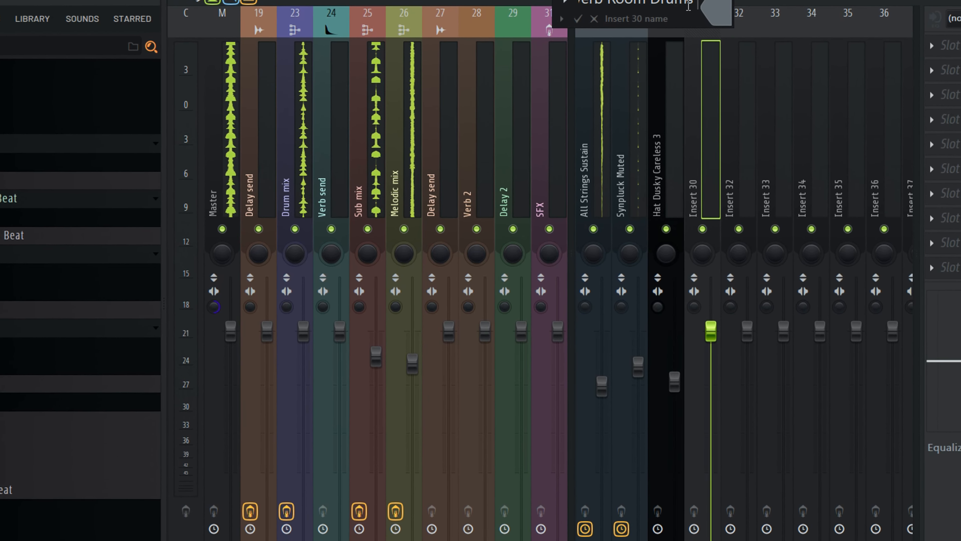
click(711, 18)
click(819, 123)
key(Return)
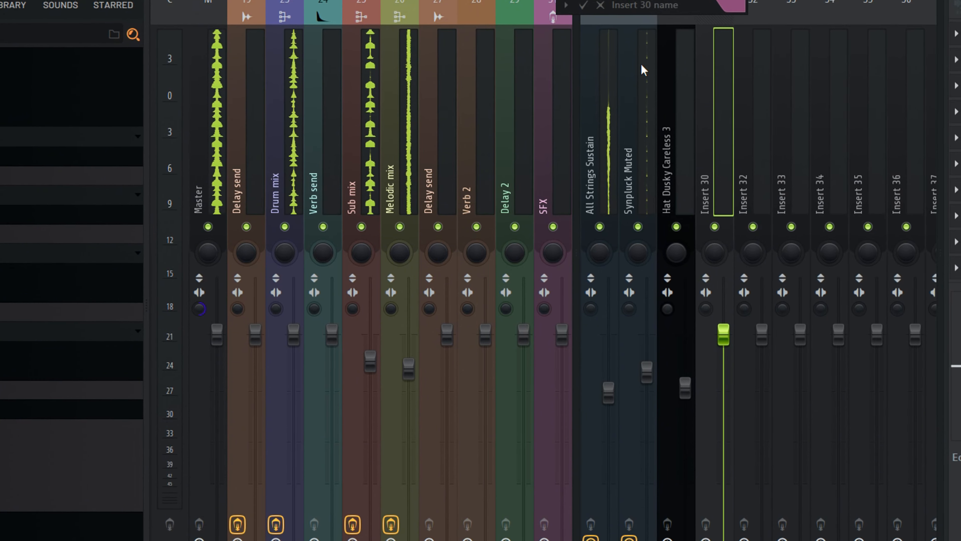
- Dock the Reverb Room Drums track among the bus tracks and move it beside Drum mix
click(580, 12)
right_click(715, 146)
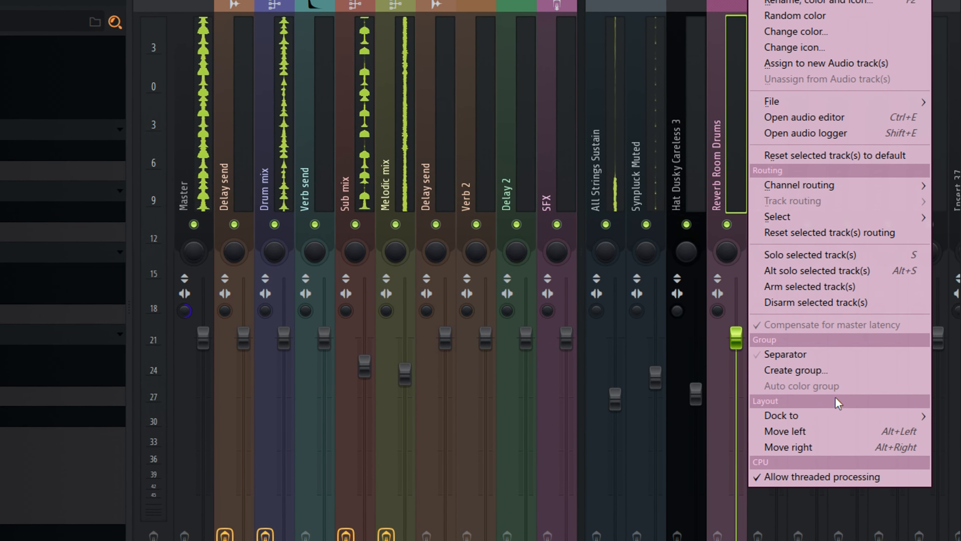
mouse_move(830, 411)
click(956, 419)
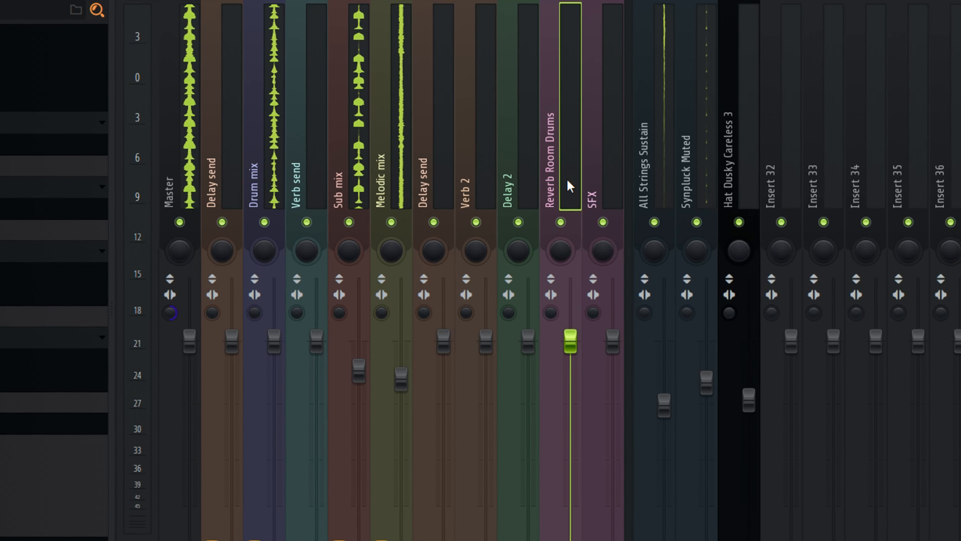
key(alt+Left)
key(alt+Left)
key(alt+Left)
key(alt+Left)
key(alt+Left)
key(alt+Left)
key(alt+Left)
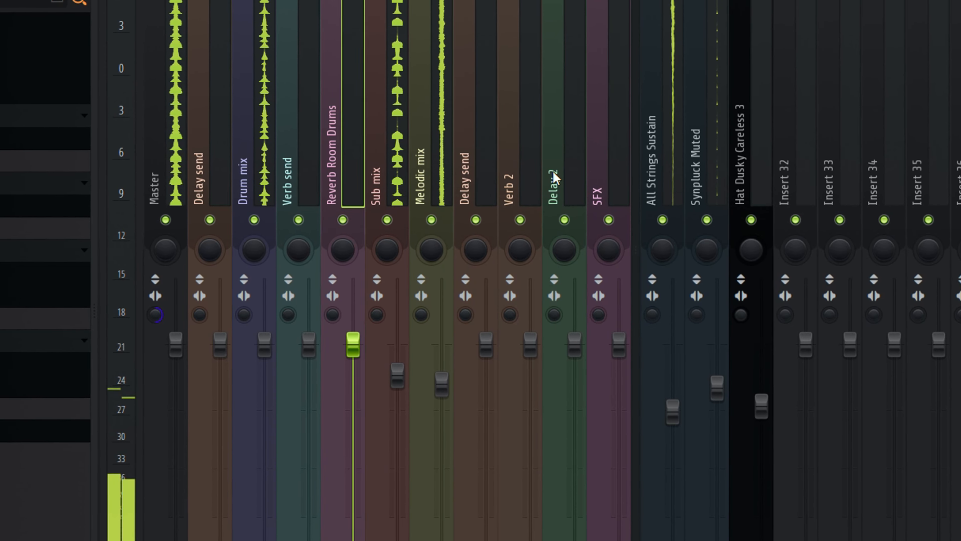
key(alt+Right)
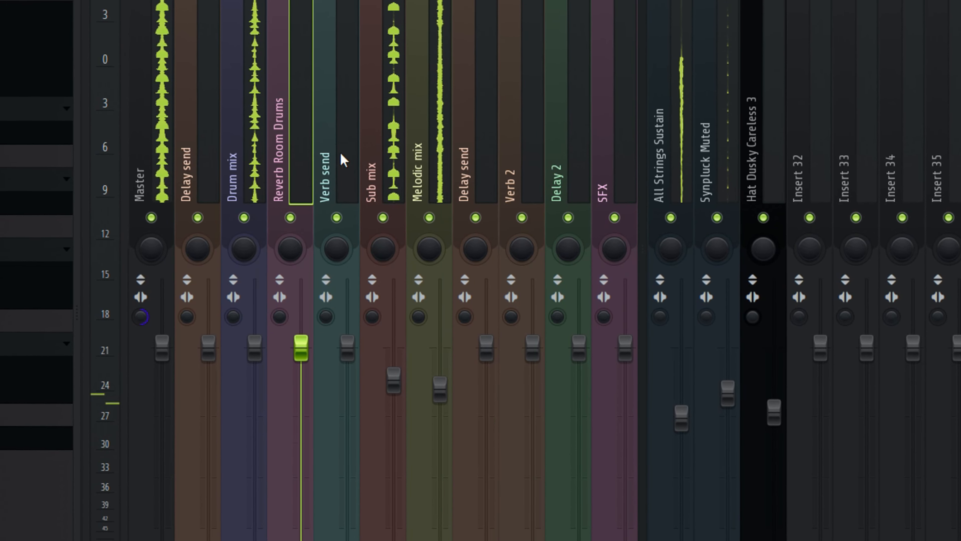
- Add Fruity Reeverb 2 to Reverb Room Drums and load the Small Studio preset
click(957, 38)
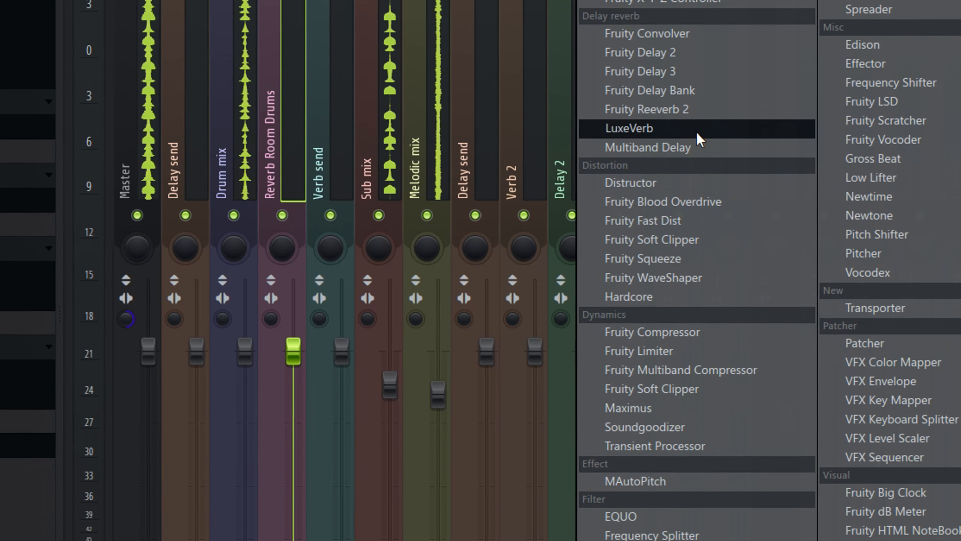
click(697, 111)
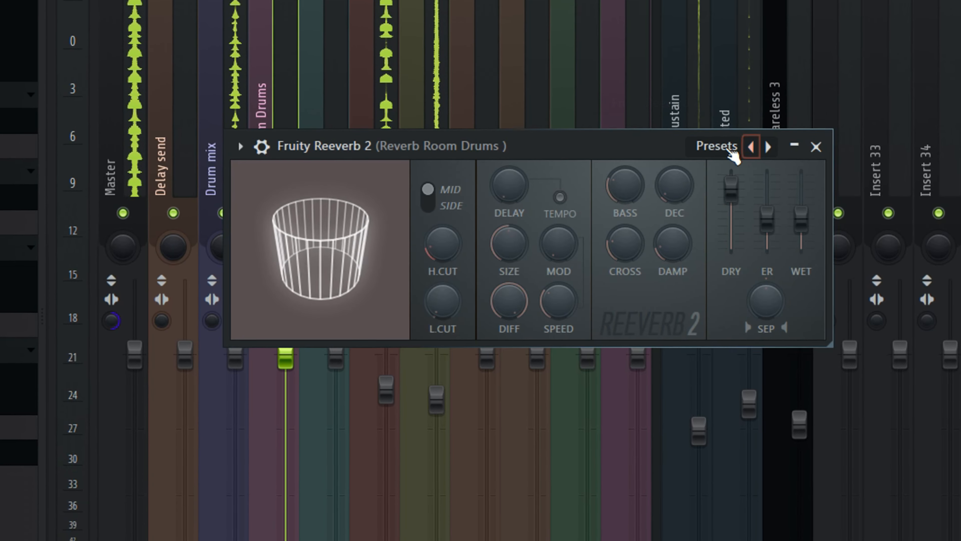
click(743, 148)
click(798, 258)
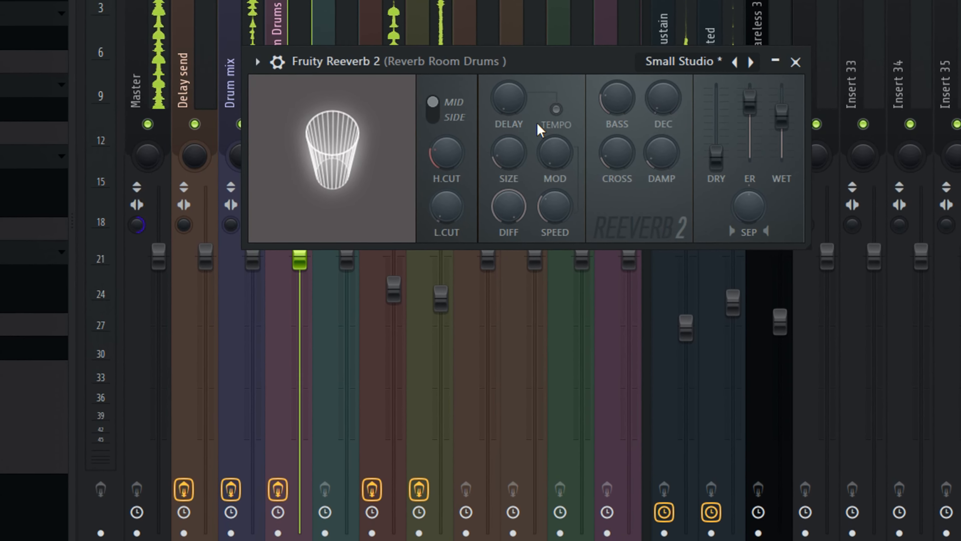
- Send the Drum mix track to the Reverb Room Drums track
click(847, 3)
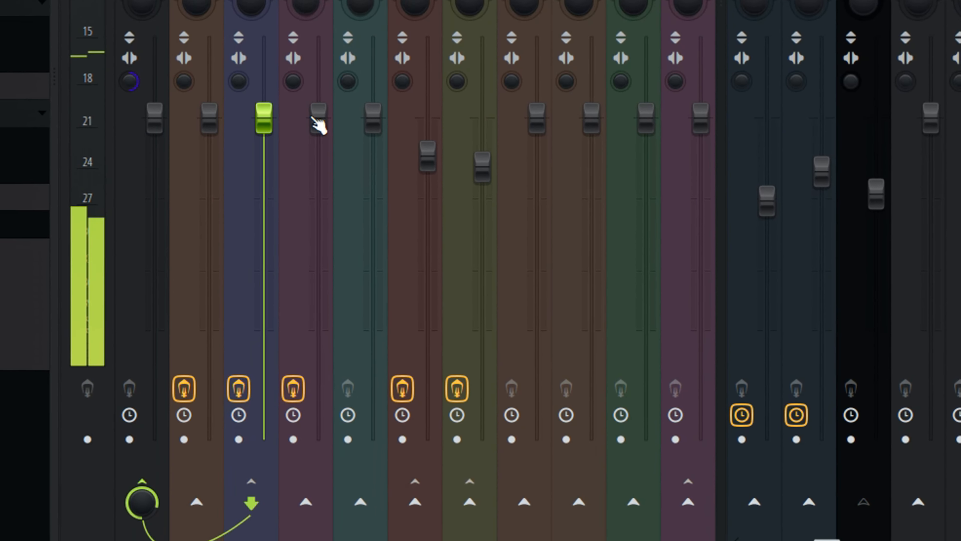
drag(318, 125, 309, 418)
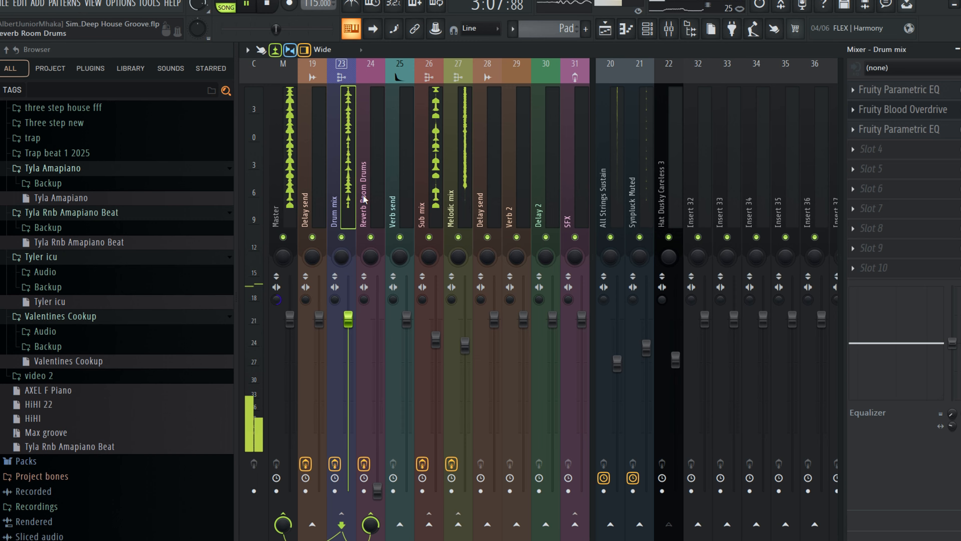
click(348, 466)
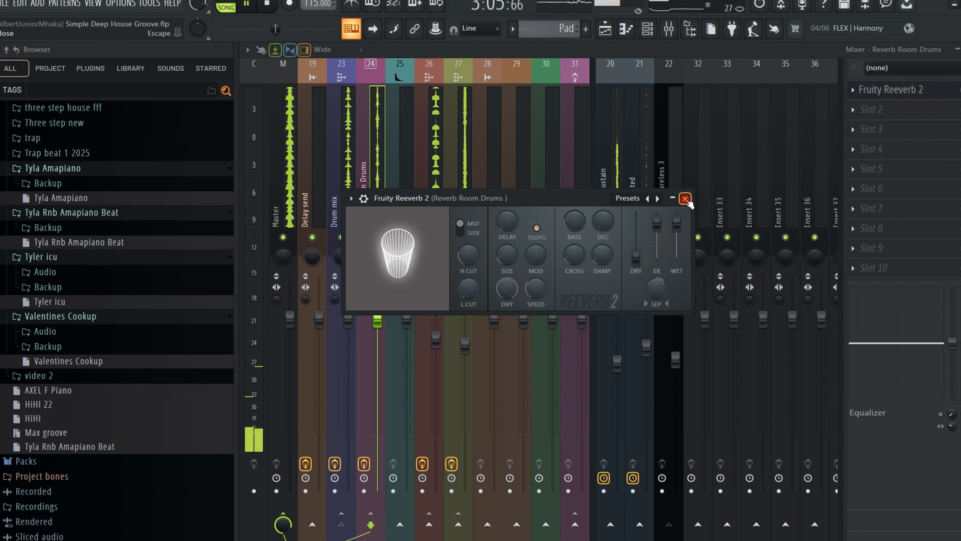
- Add a Fruity Parametric EQ to Reverb Room Drums, make its 500 Hz band a low shelf and cut it
click(685, 199)
click(870, 109)
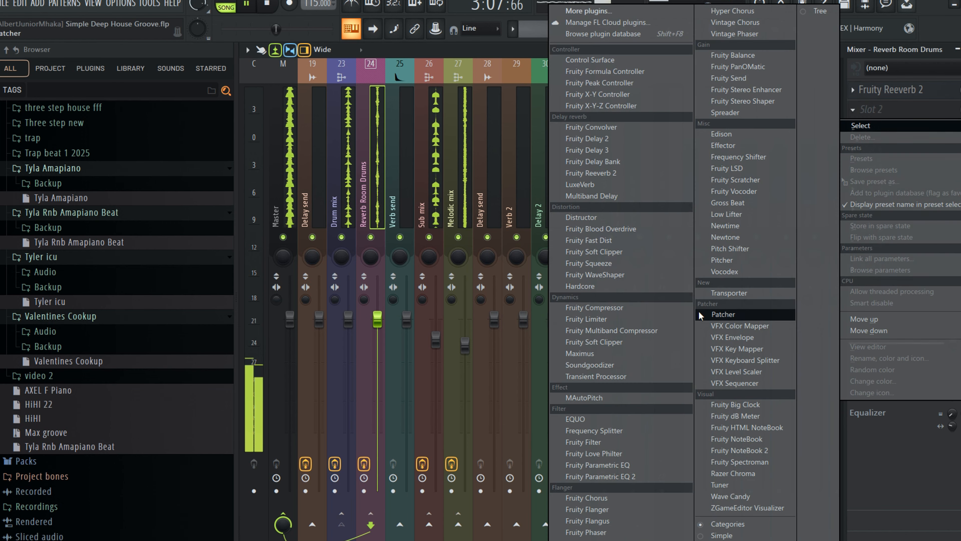
click(623, 465)
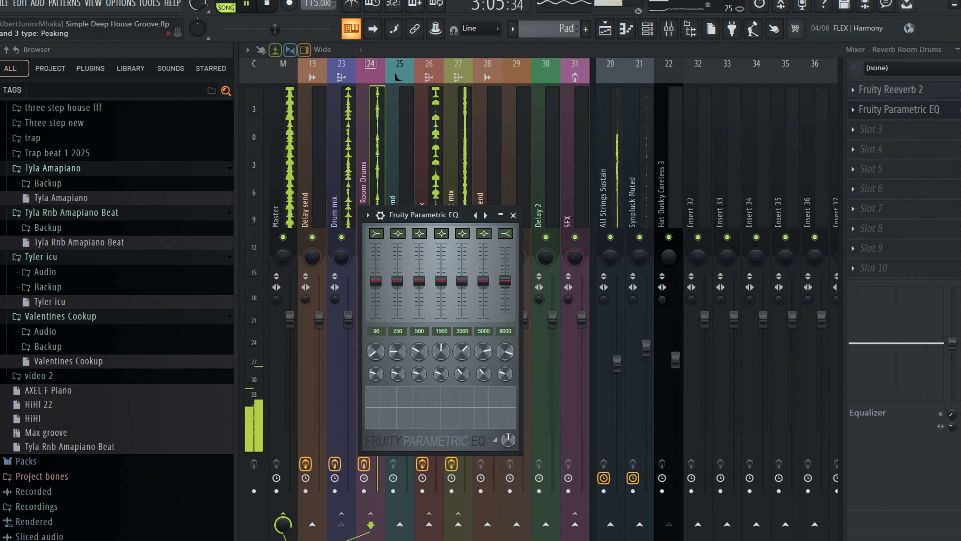
drag(420, 233, 419, 242)
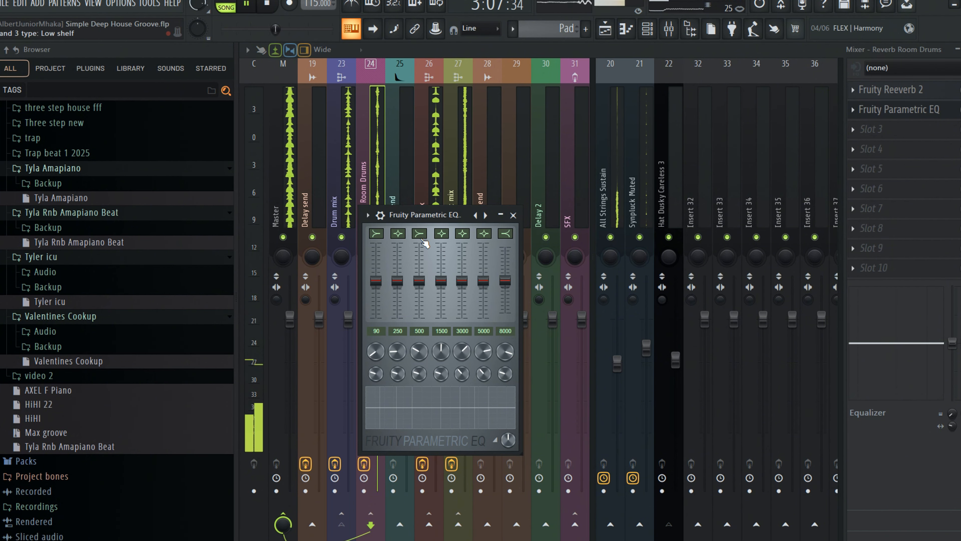
drag(419, 281, 419, 303)
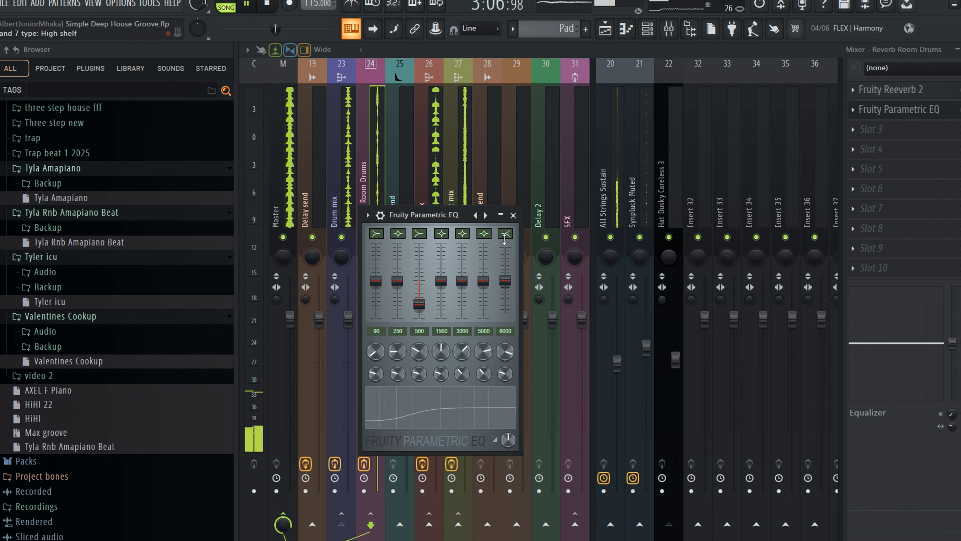
click(513, 214)
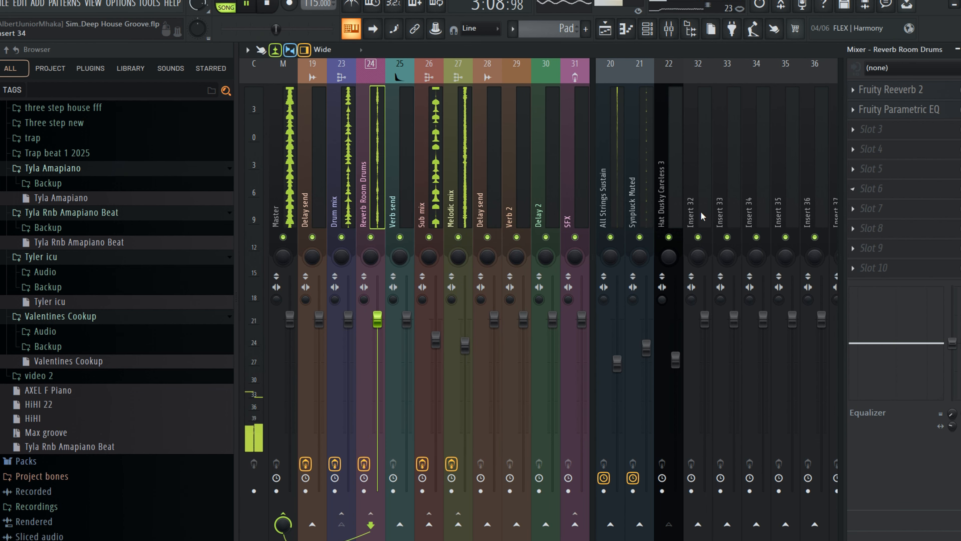
click(347, 212)
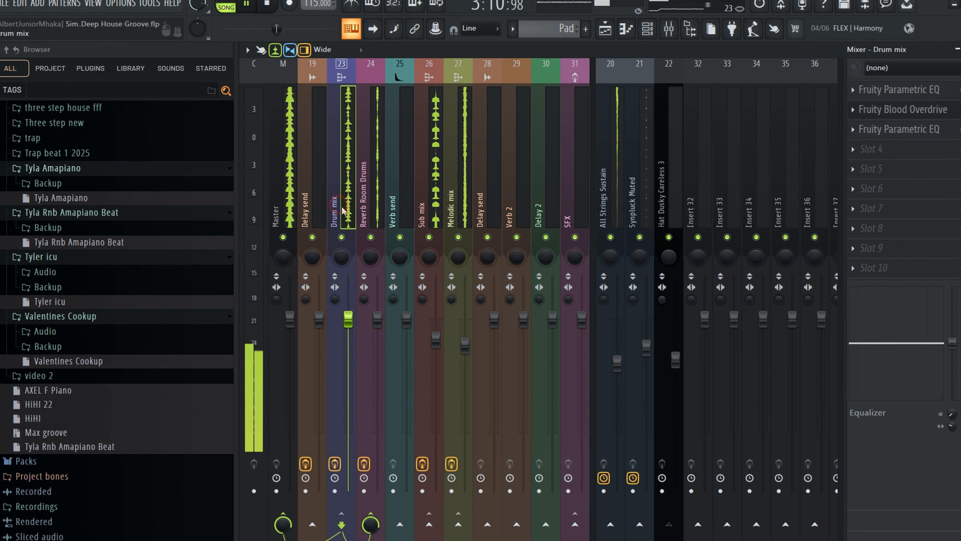
click(374, 209)
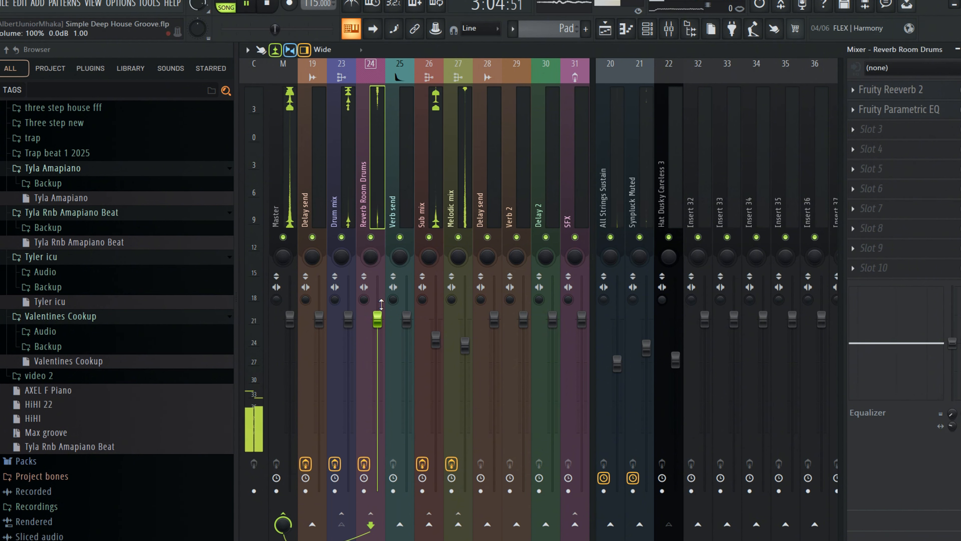
- Lower the Reverb Room Drums fader to about -9 dB
drag(377, 319, 377, 368)
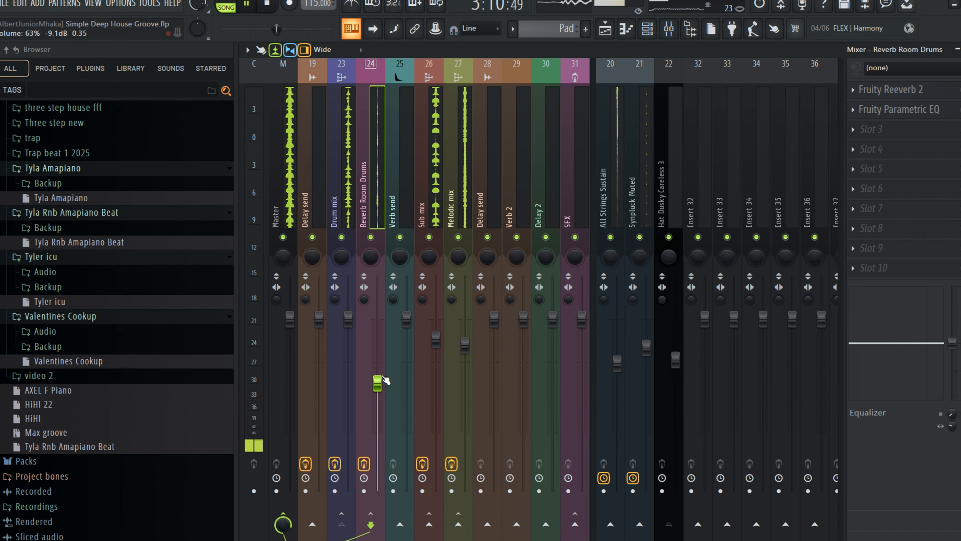
drag(377, 382, 378, 387)
click(367, 234)
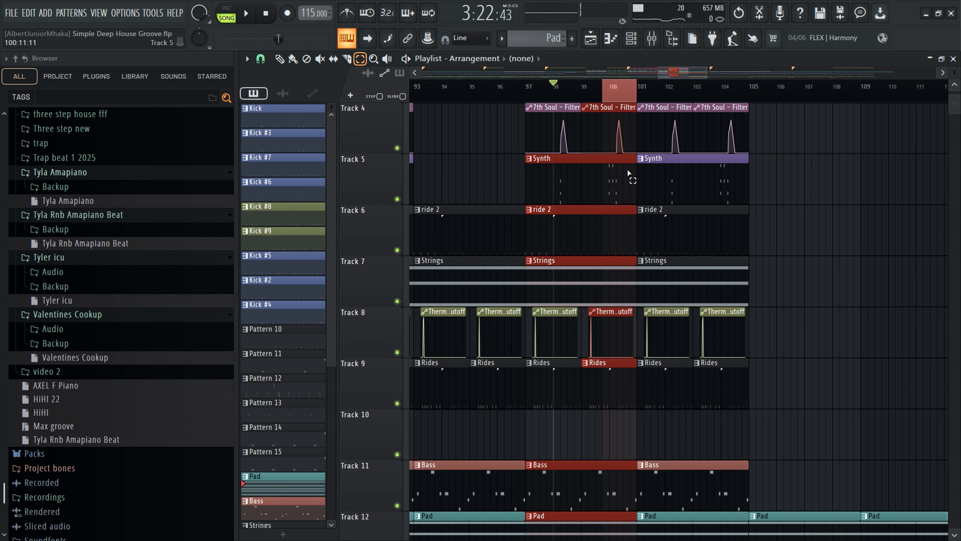
scroll(582, 159, down, 4)
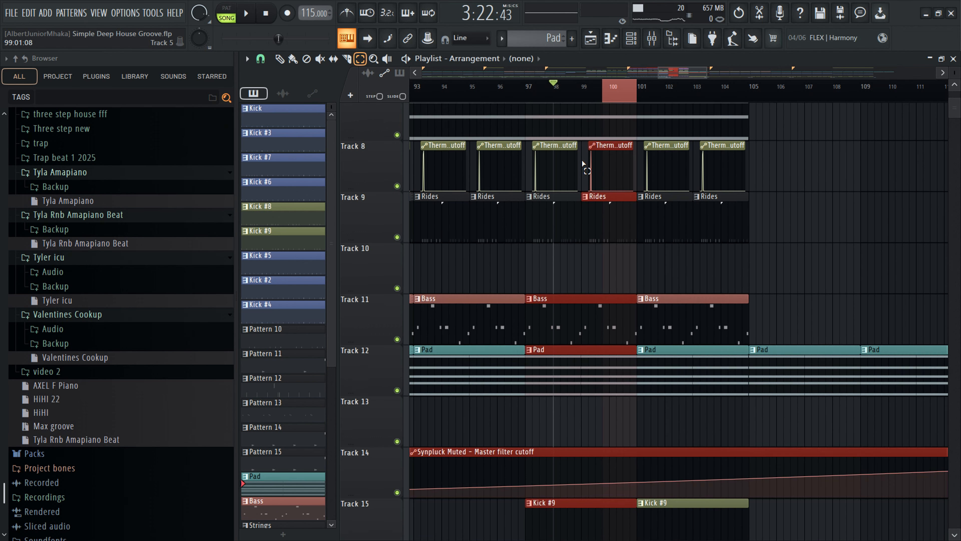
scroll(586, 158, up, 7)
scroll(586, 157, down, 5)
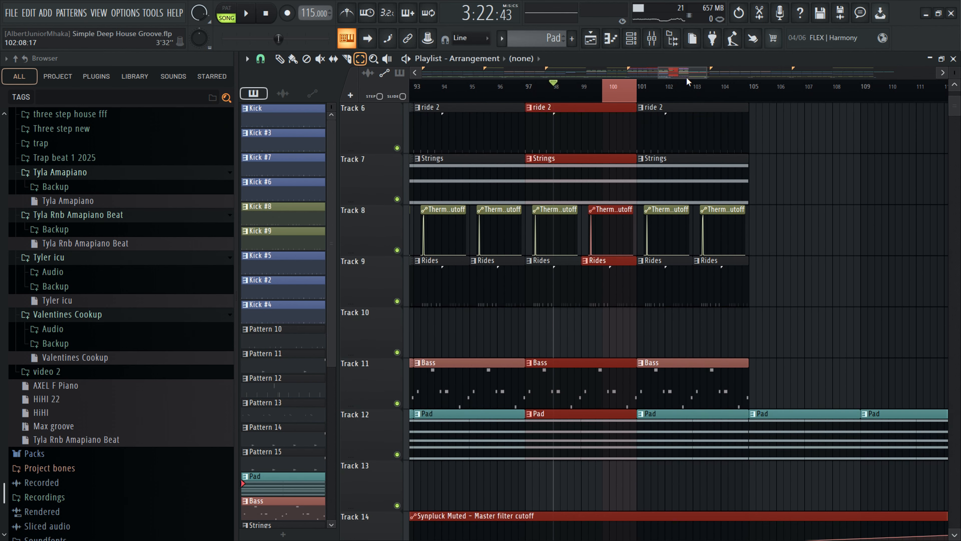
scroll(669, 163, down, 7)
scroll(596, 253, down, 6)
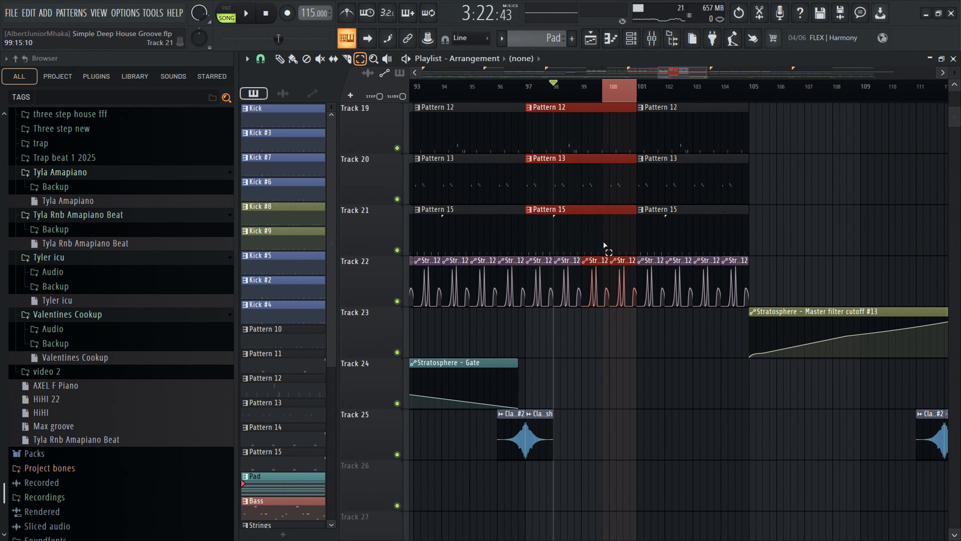
scroll(601, 229, up, 18)
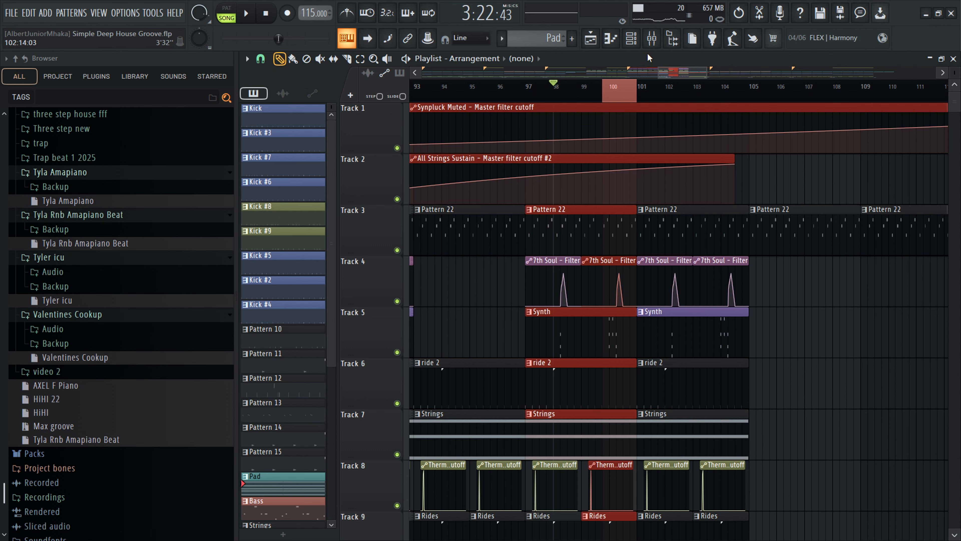
- Add Fruity Balance to an empty effect slot on the Stratosphere mixer track
click(651, 37)
scroll(645, 190, up, 3)
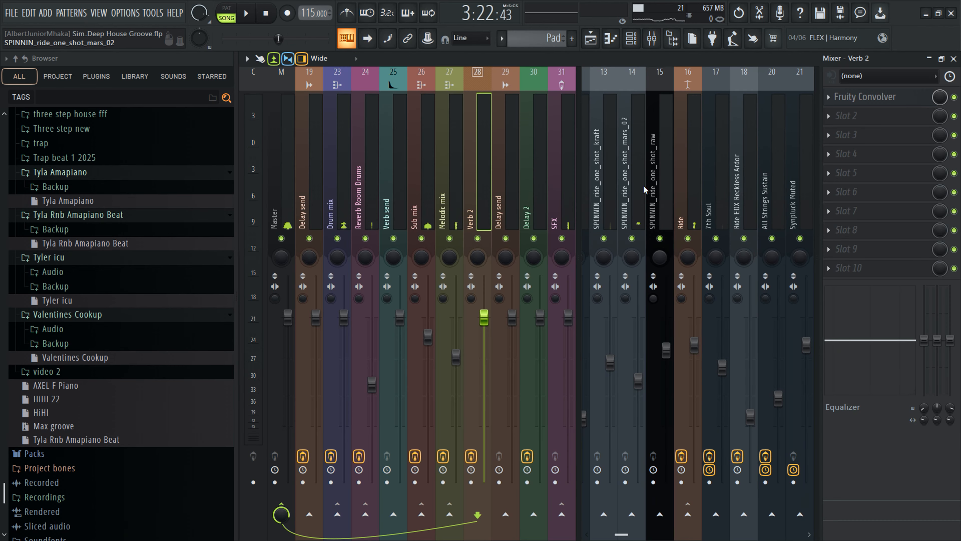
scroll(663, 193, up, 6)
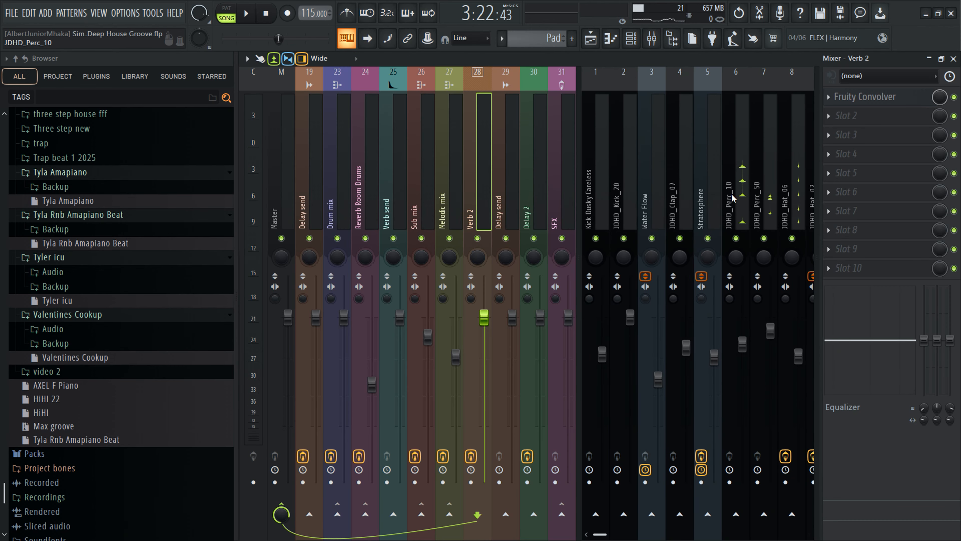
click(708, 197)
click(847, 265)
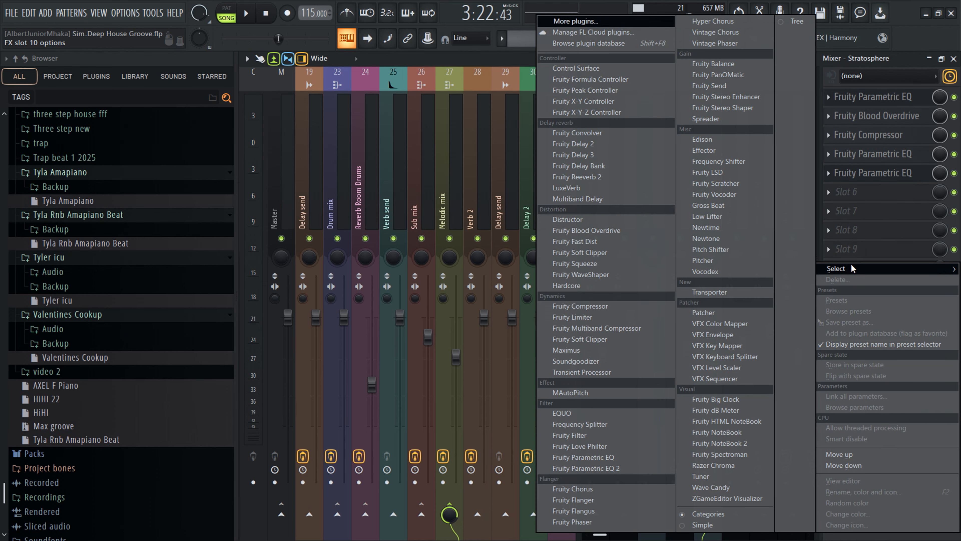
click(857, 251)
click(857, 250)
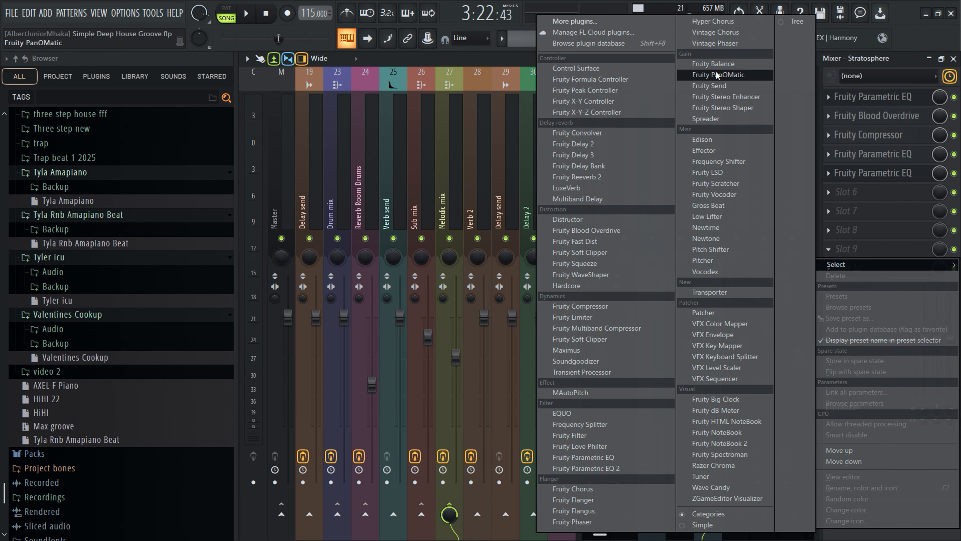
click(714, 64)
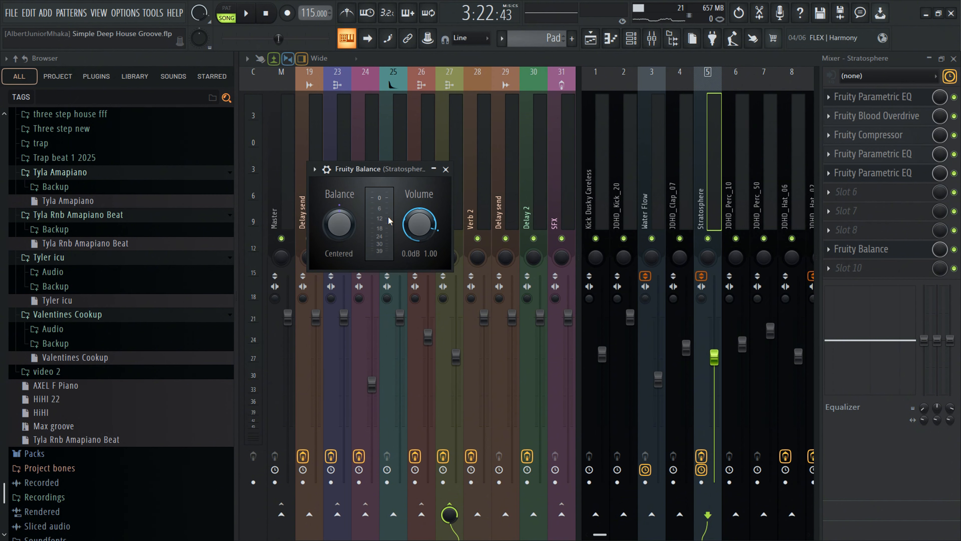
- Play the song and set the Fruity Balance volume to -1.4 dB
key(space)
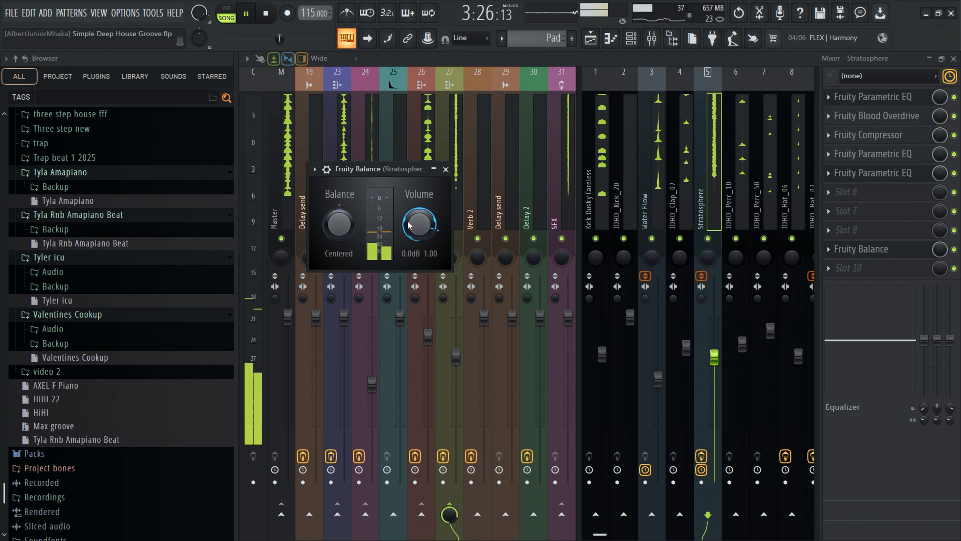
drag(408, 224, 409, 232)
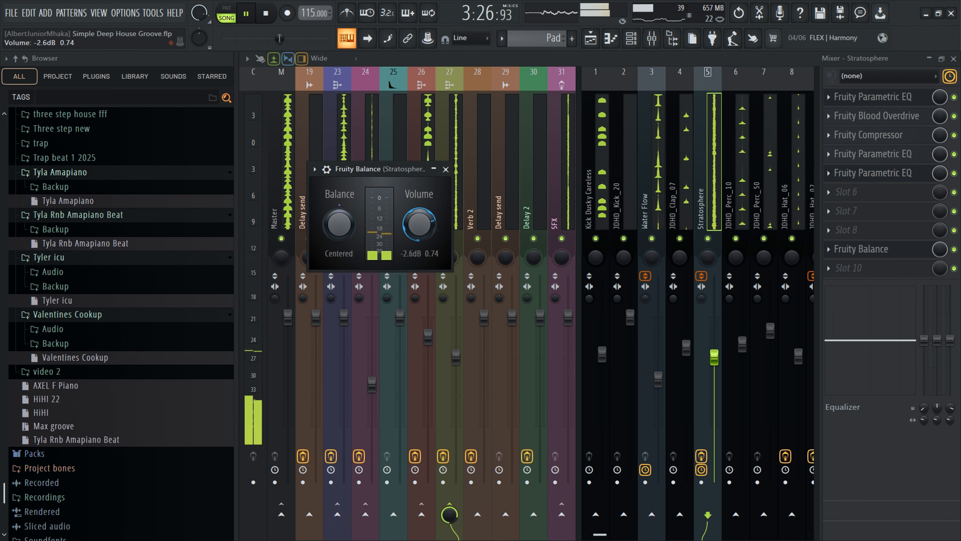
drag(419, 224, 418, 220)
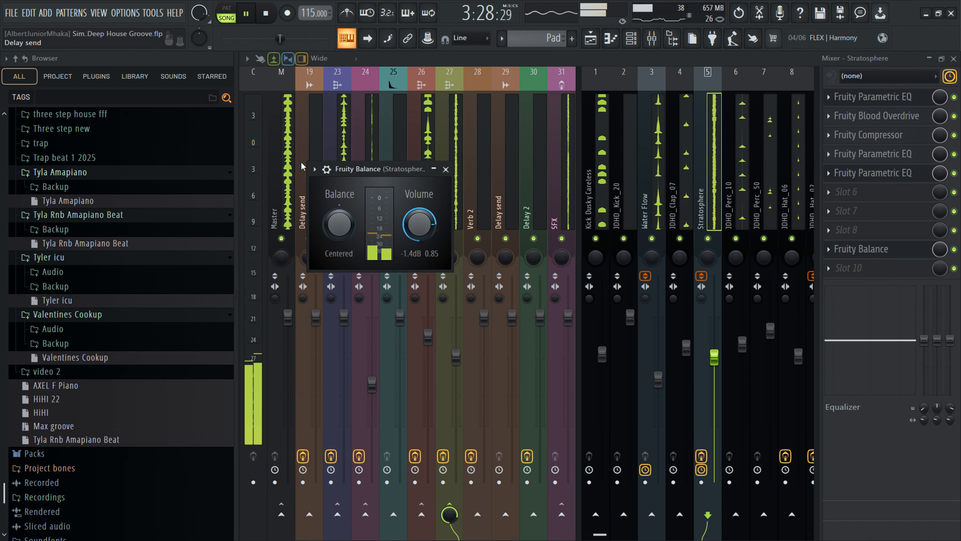
- Create an automation clip for the Fruity Balance on/off (Mute / solo) switch on Stratosphere
click(326, 169)
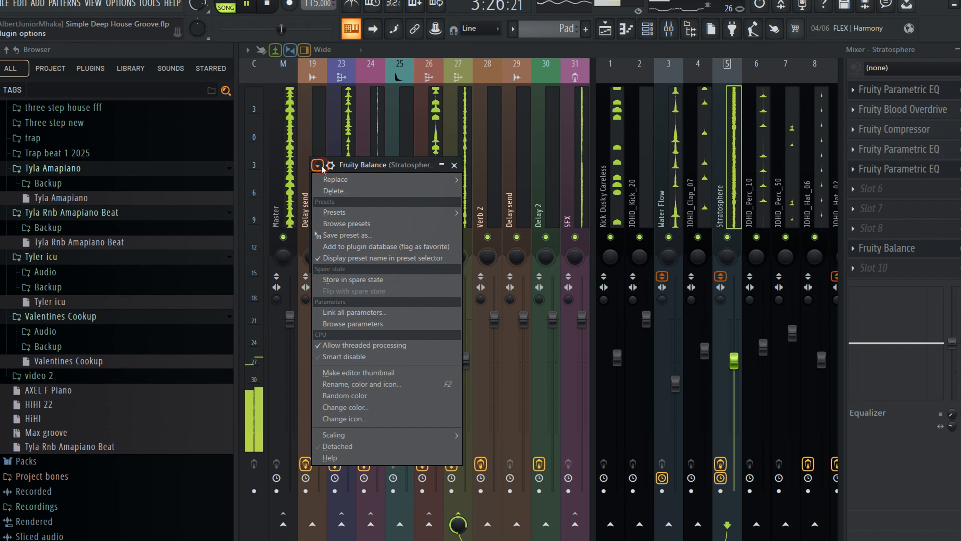
click(327, 170)
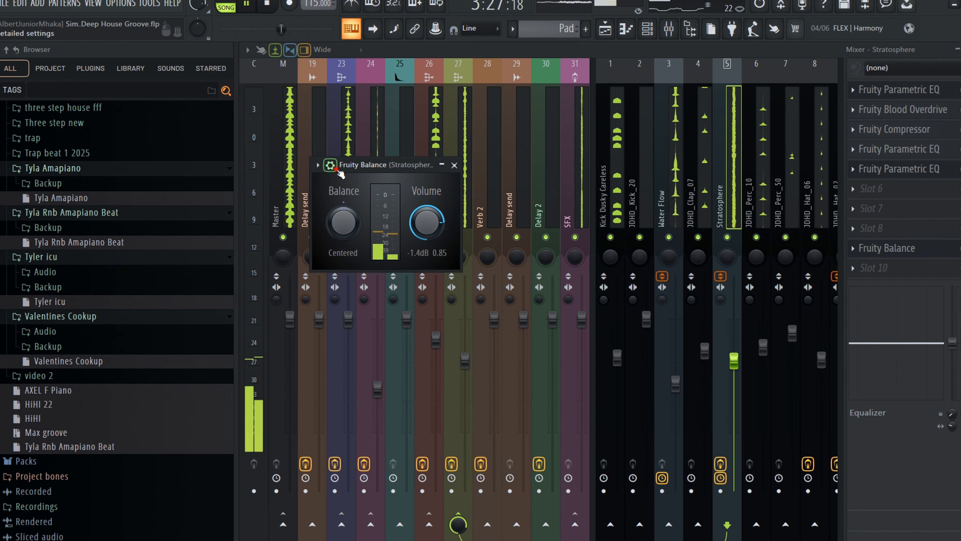
click(339, 173)
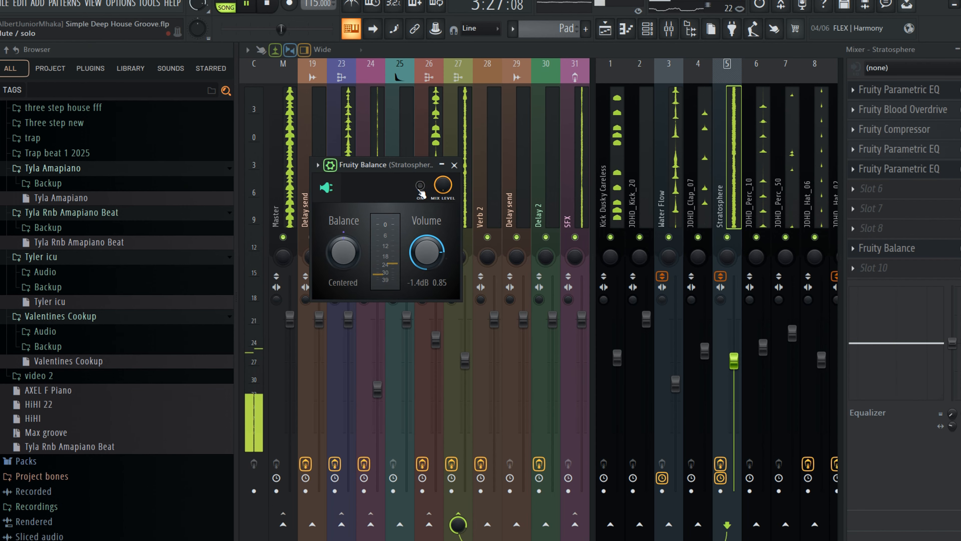
click(420, 189)
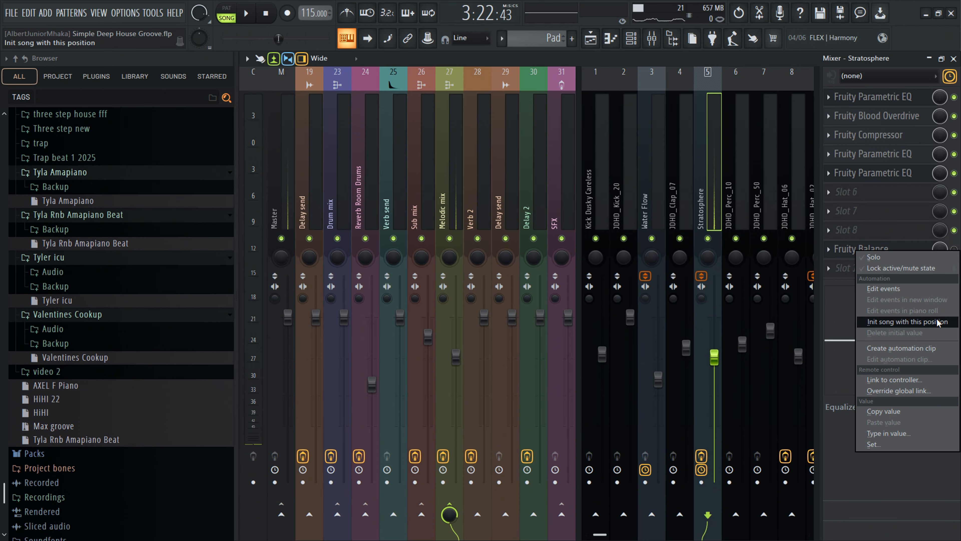
click(928, 350)
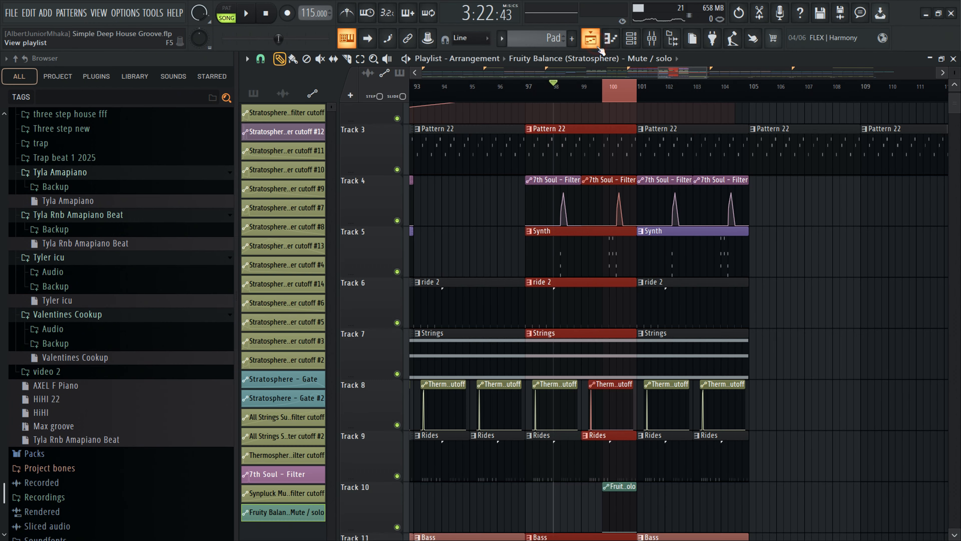
- Stretch the Fruity Balance automation clip to span bars 97 to 105 and reshape its points
scroll(651, 188, down, 10)
scroll(651, 188, up, 12)
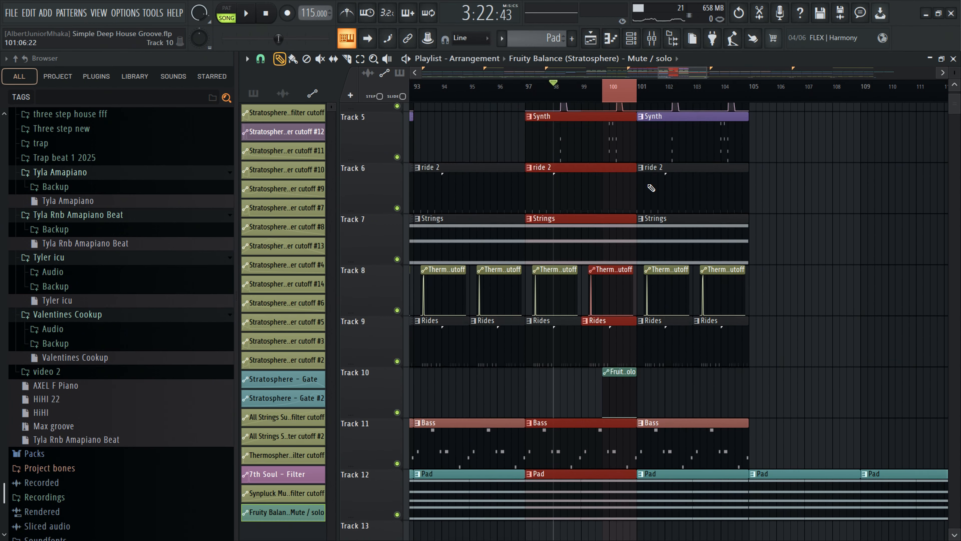
scroll(650, 187, down, 6)
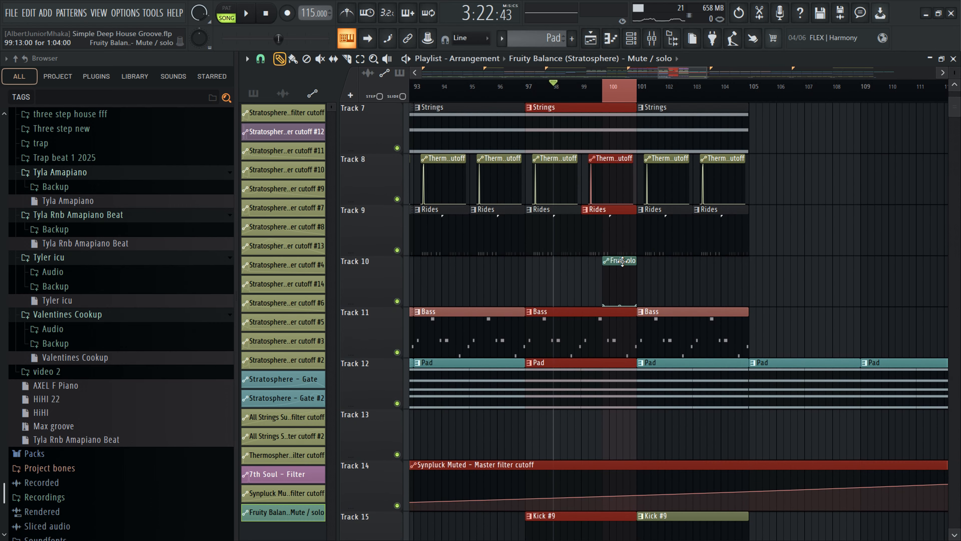
drag(631, 261, 747, 261)
drag(607, 269, 752, 262)
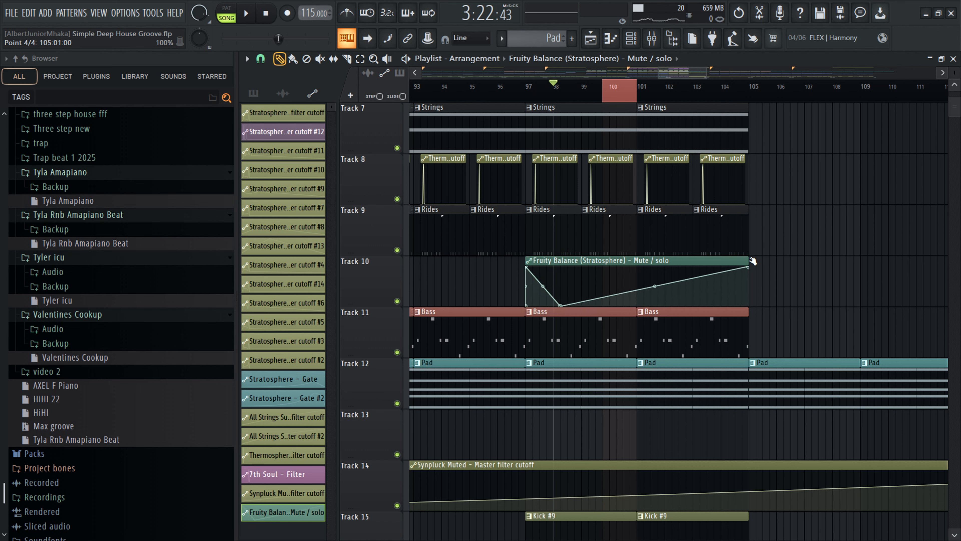
right_click(561, 306)
click(583, 326)
mouse_move(753, 261)
mouse_down()
mouse_move(938, 261)
mouse_move(748, 260)
mouse_up()
- Open Fruity Blood Overdrive on JDHD_Clap_07, toggle it on and off to compare, then close it
scroll(568, 151, up, 5)
scroll(569, 152, up, 1)
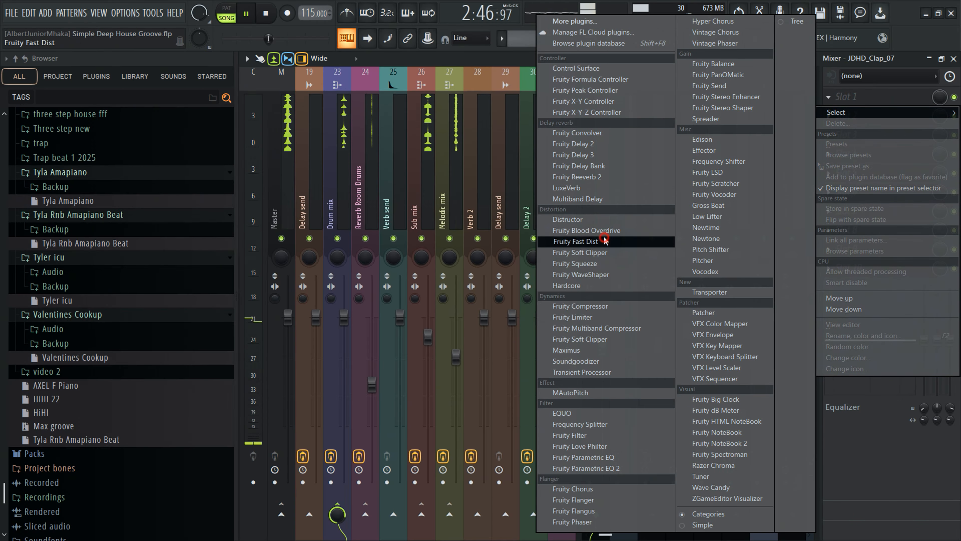
click(602, 230)
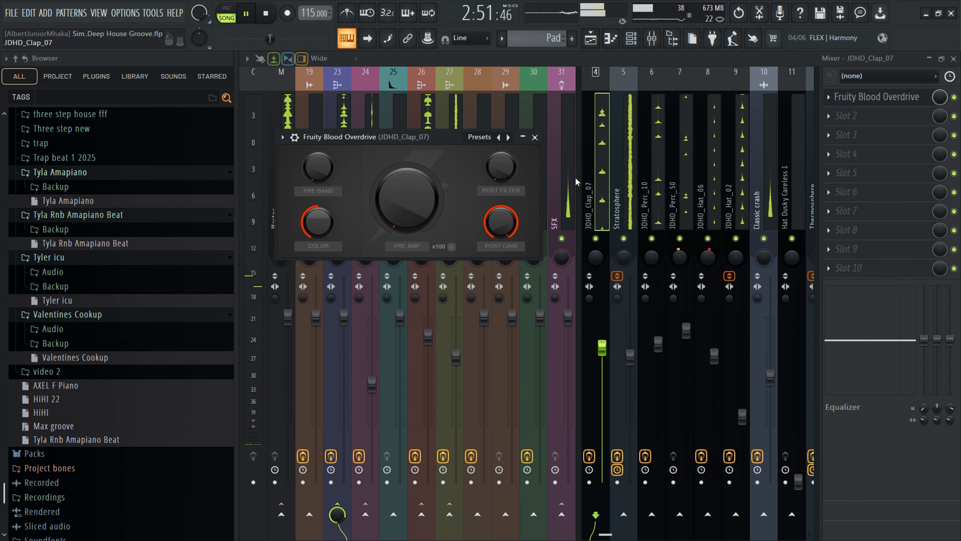
click(294, 137)
click(509, 160)
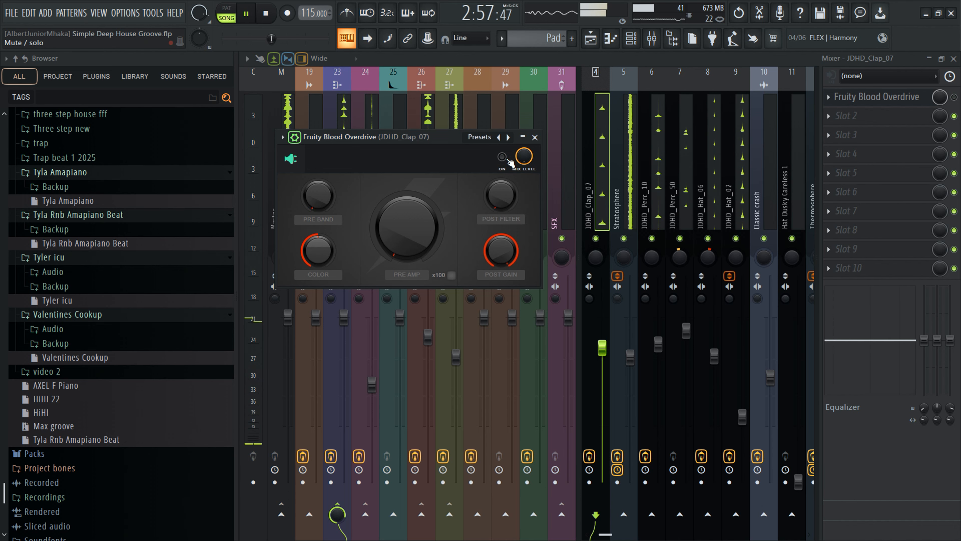
click(503, 158)
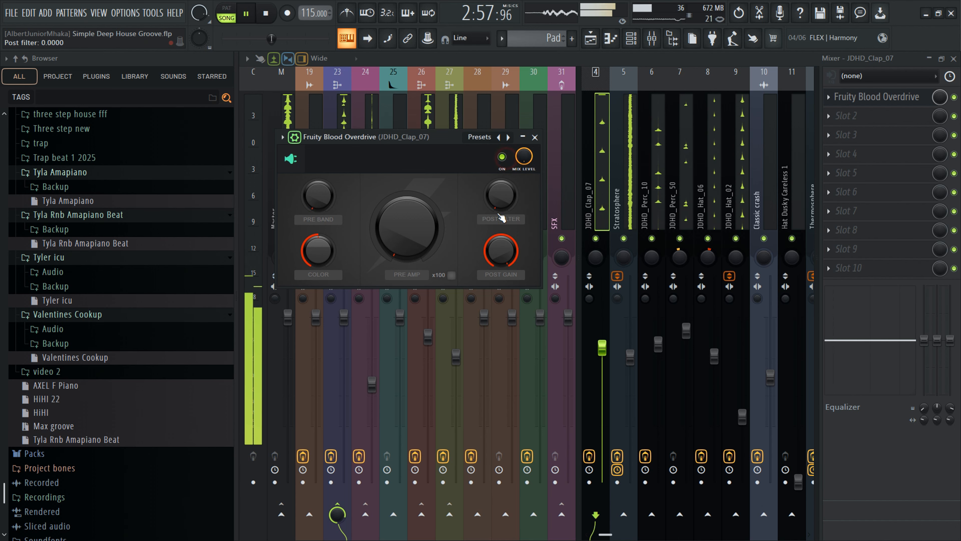
click(505, 160)
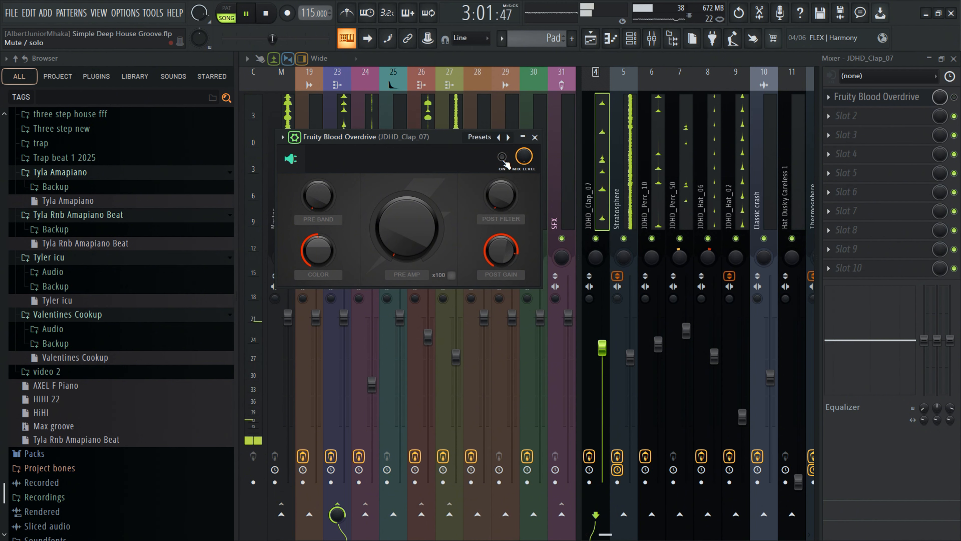
click(505, 160)
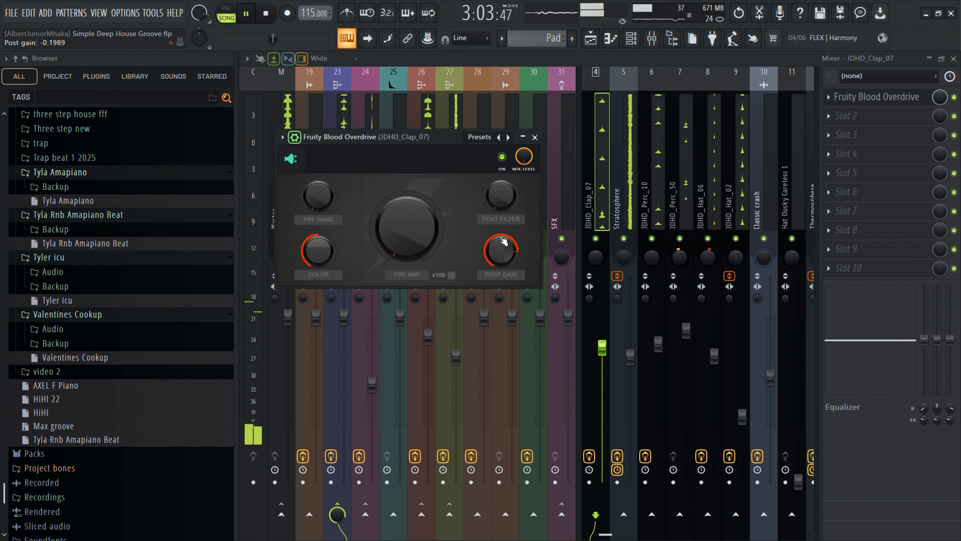
click(503, 158)
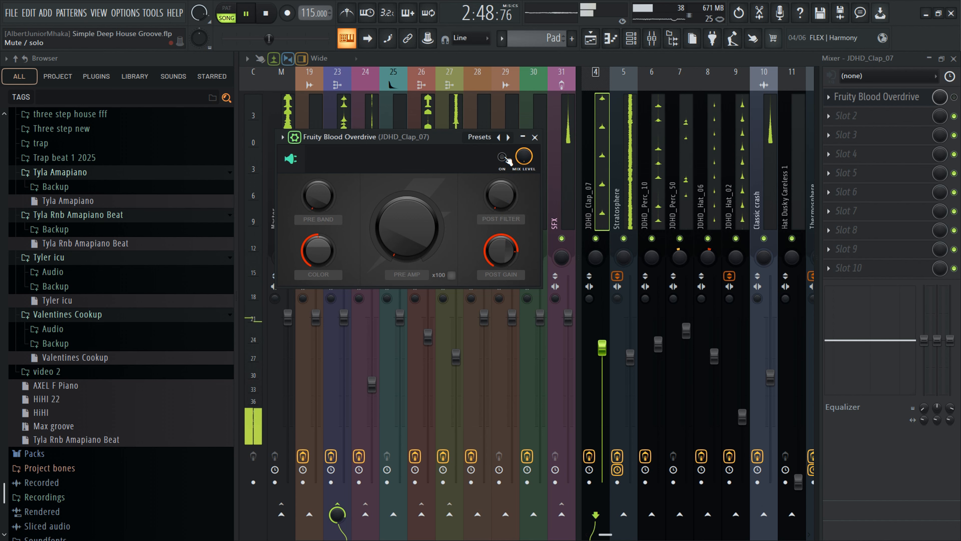
click(534, 137)
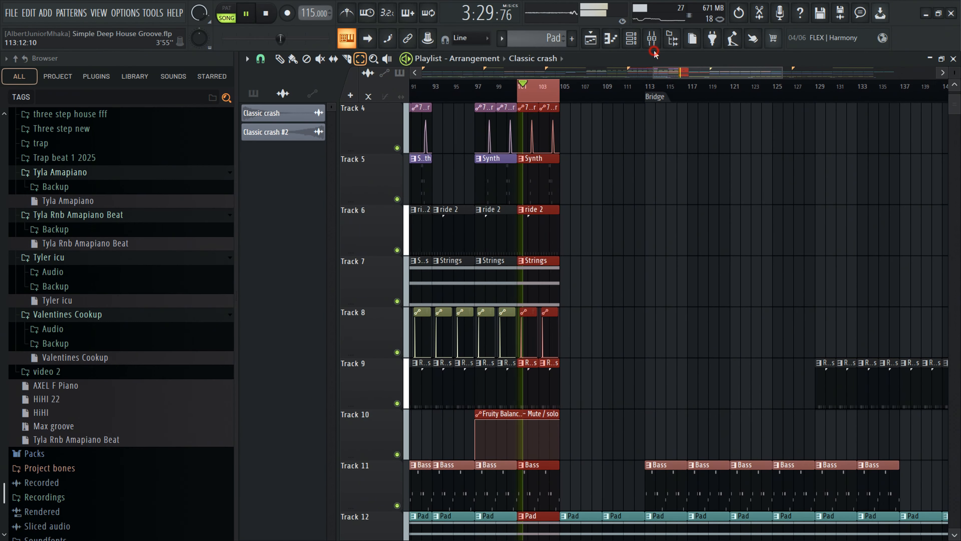
click(654, 47)
scroll(666, 147, right, 6)
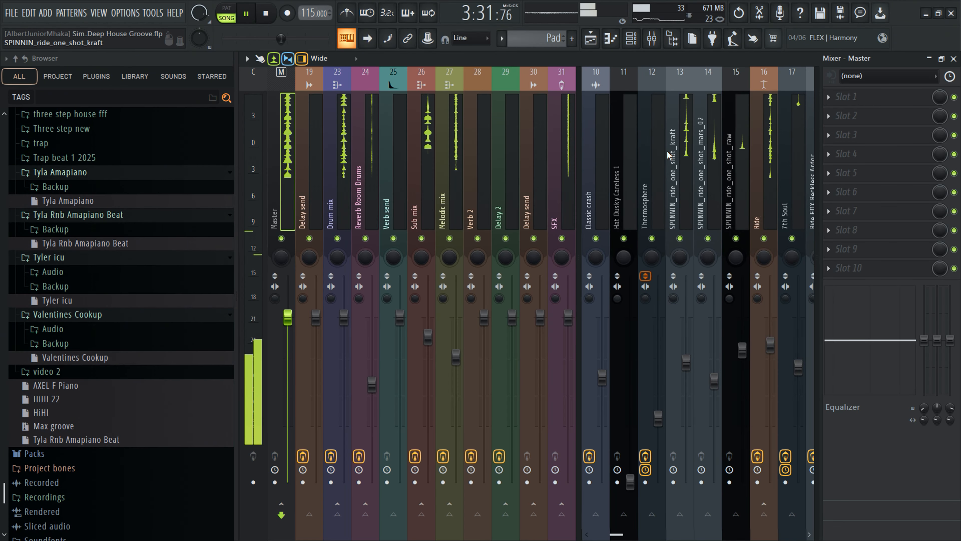
scroll(670, 157, right, 3)
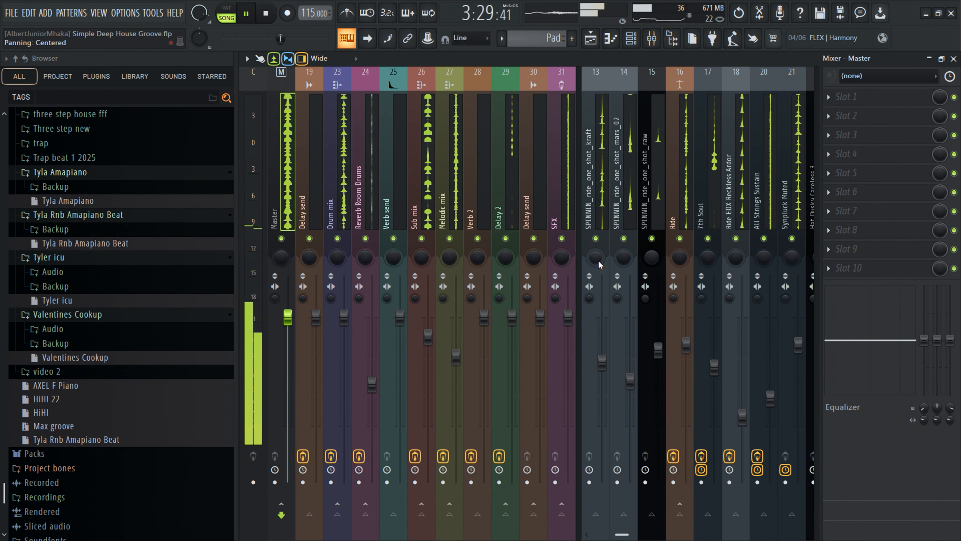
mouse_move(598, 265)
mouse_down()
mouse_move(599, 282)
mouse_move(599, 249)
mouse_move(623, 269)
mouse_move(596, 265)
mouse_up()
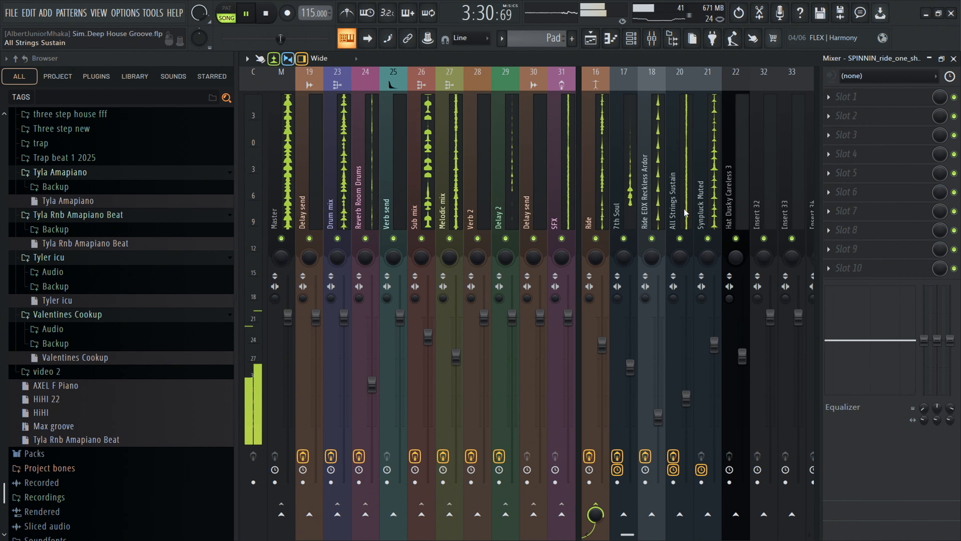
scroll(686, 213, left, 3)
mouse_move(763, 257)
mouse_down()
mouse_move(791, 264)
mouse_move(763, 260)
mouse_up()
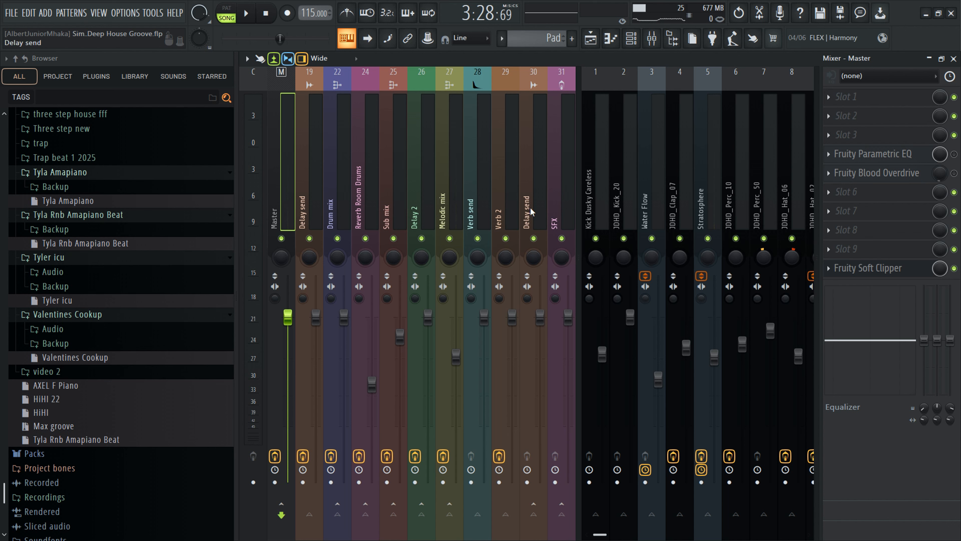
- Start playback and add a Fruity Parametric EQ to slot 4 of the Melodic mix bus, nudging band 5, then close it
click(448, 190)
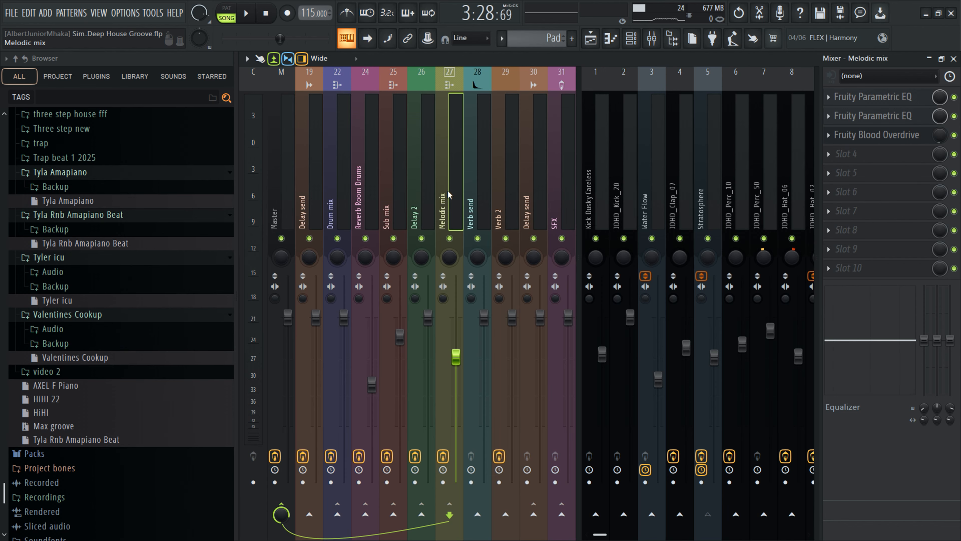
key(space)
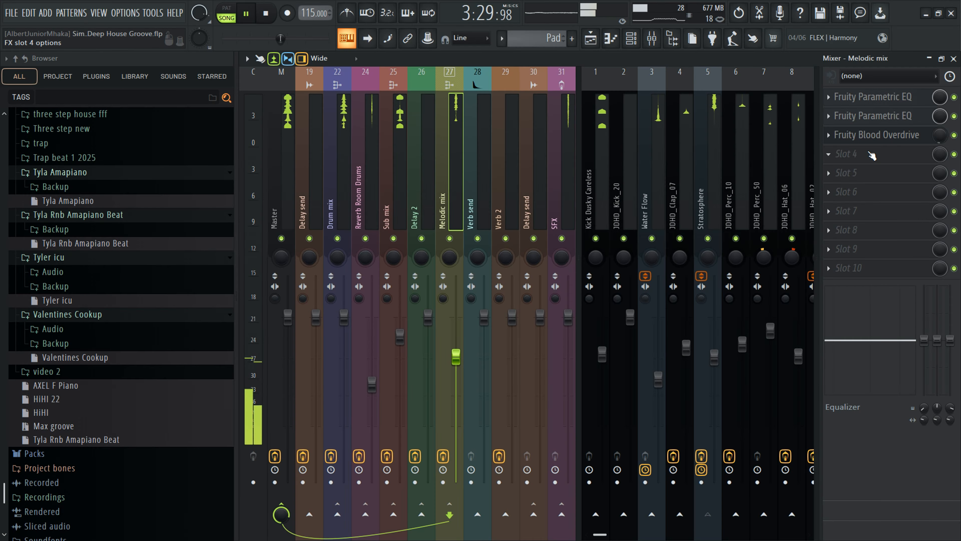
click(919, 159)
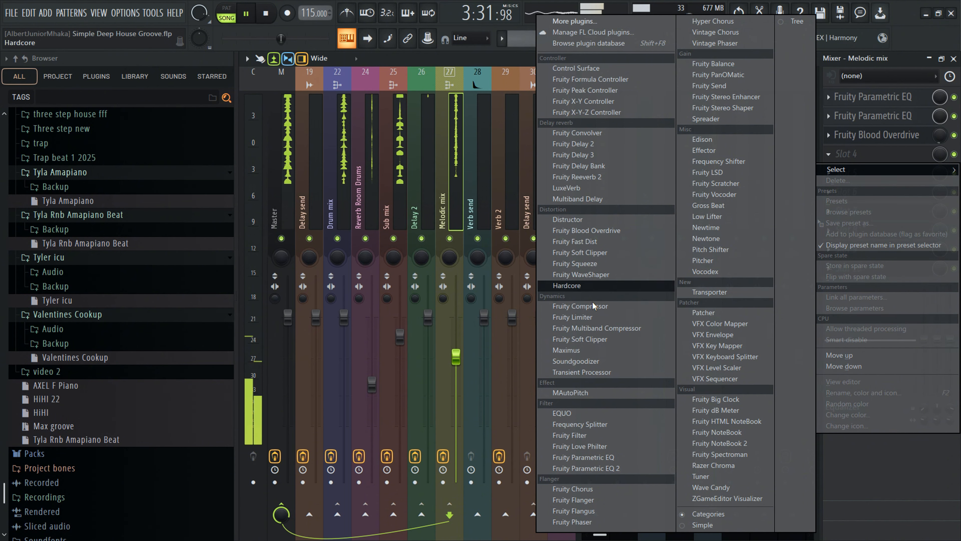
click(583, 456)
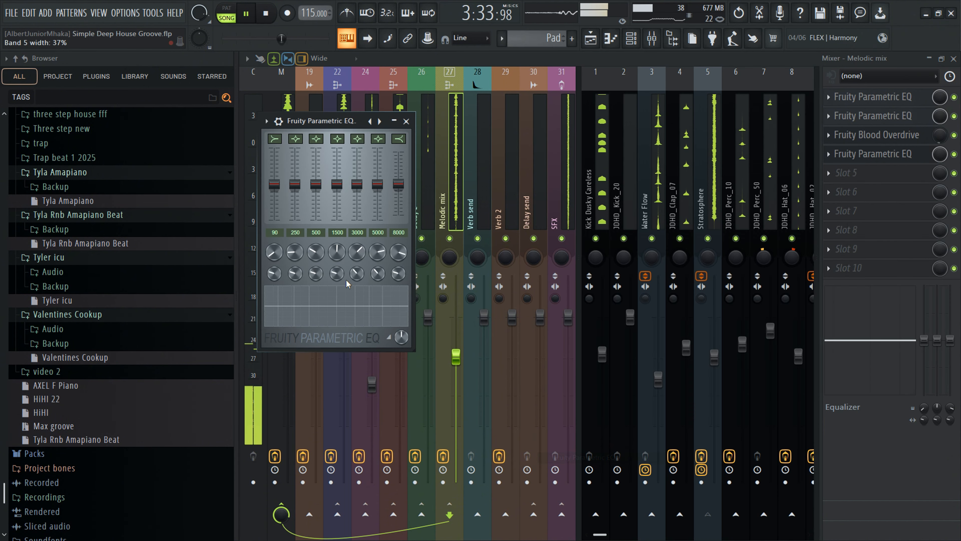
mouse_move(357, 184)
mouse_down()
mouse_move(356, 219)
mouse_move(357, 186)
mouse_up()
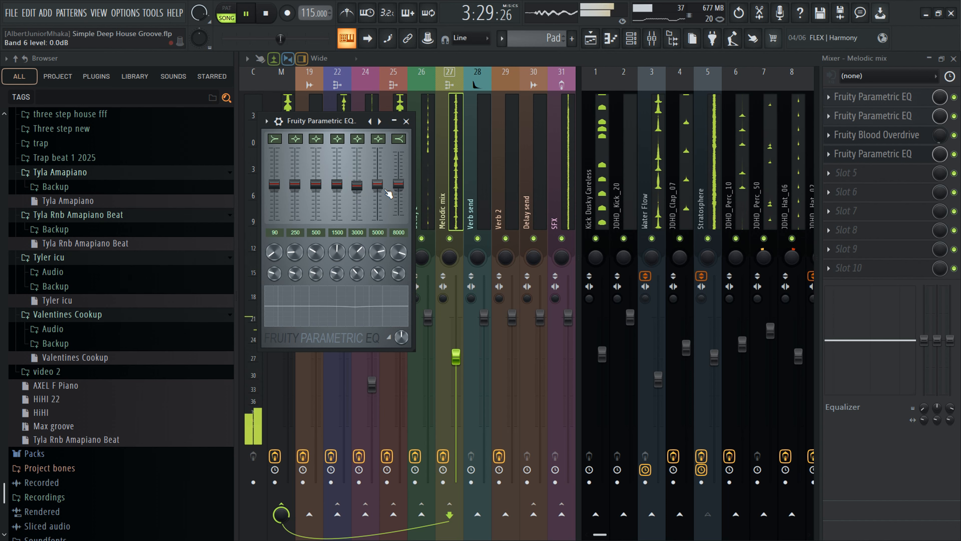
click(406, 121)
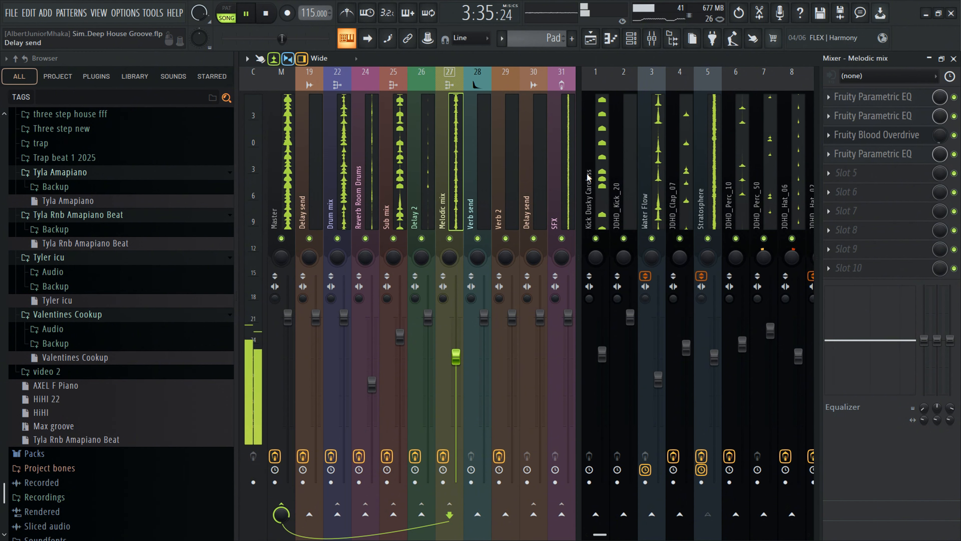
- Lower the 500 Hz band on the Melodic mix Parametric EQ and toggle the effect on and off to compare
click(848, 153)
drag(318, 210, 318, 227)
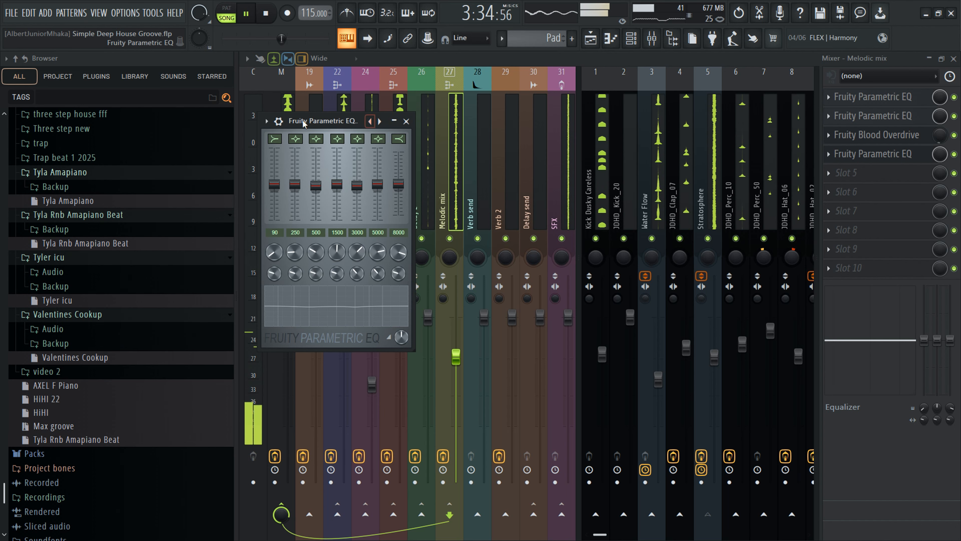
click(279, 121)
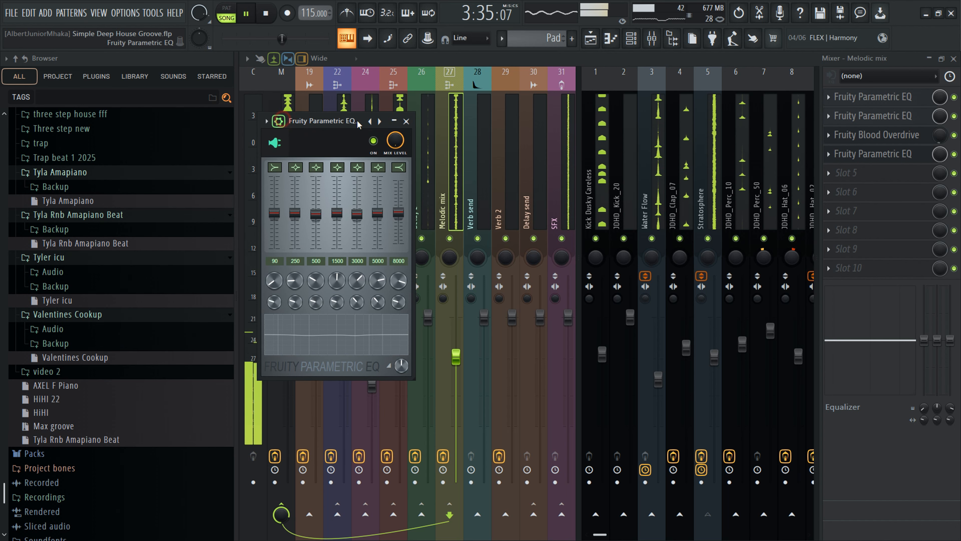
click(373, 140)
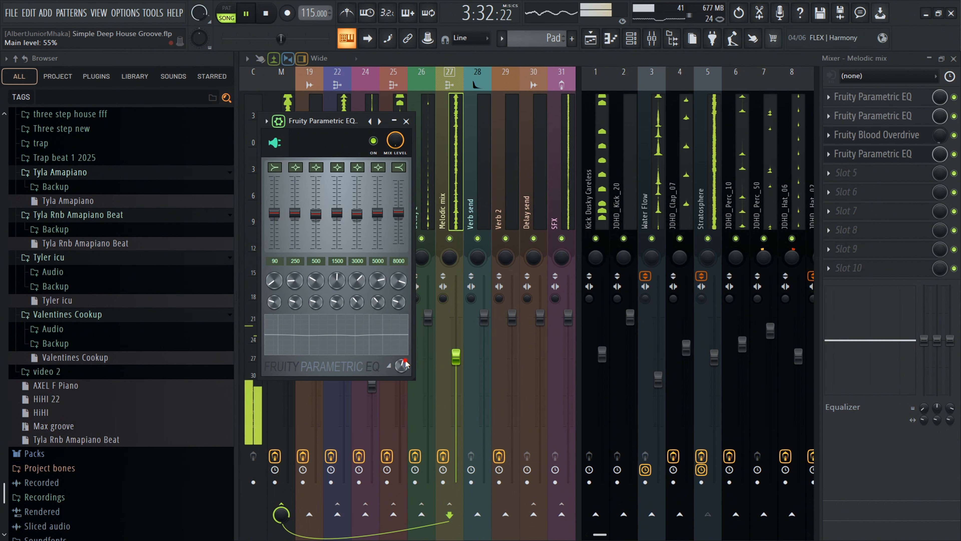
click(406, 121)
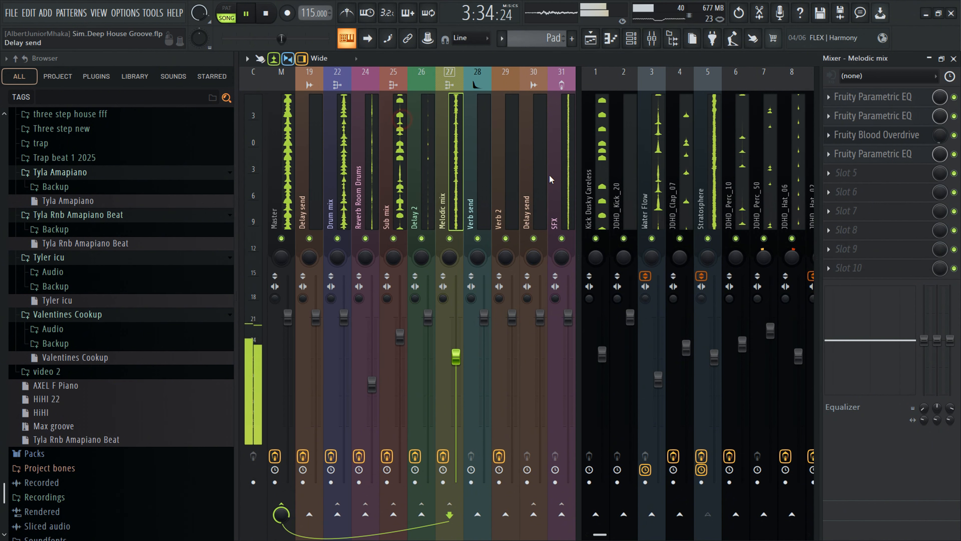
- Mute and unmute the Synpluck Muted track to listen, then select it
scroll(708, 243, down, 5)
click(708, 238)
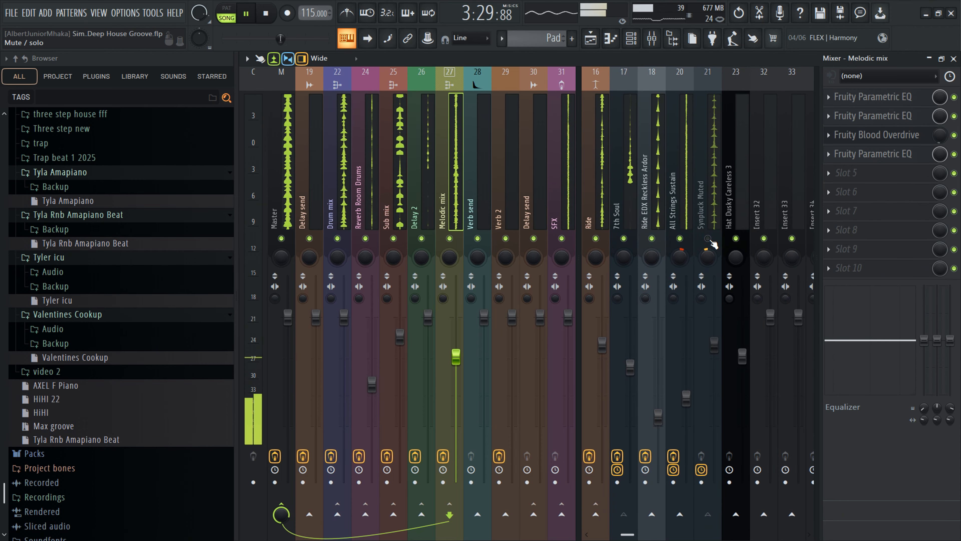
click(707, 239)
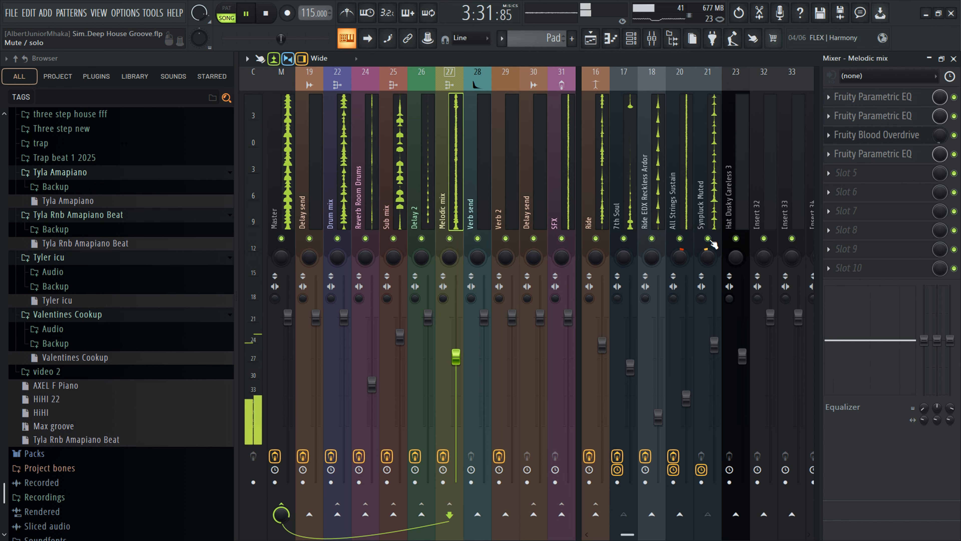
click(686, 193)
click(714, 192)
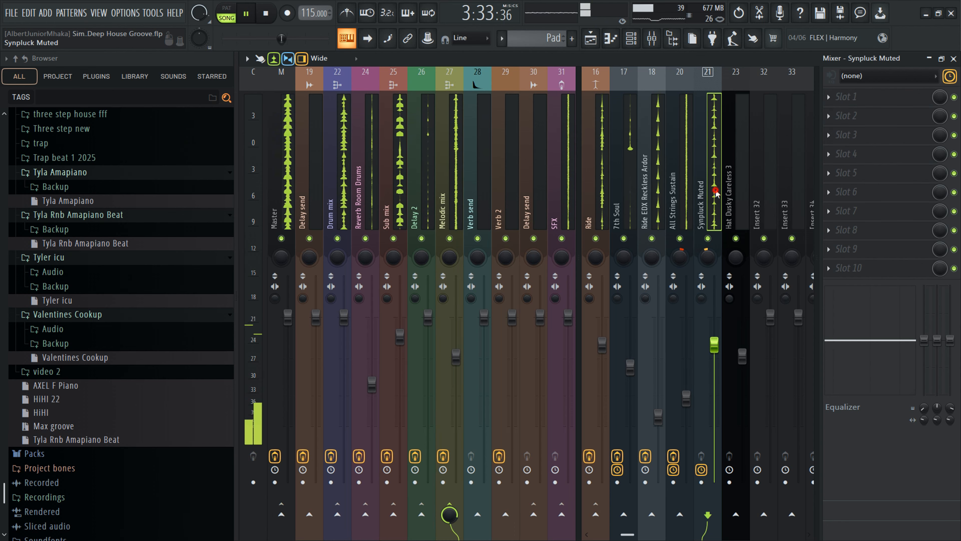
- Insert Fruity Parametric EQ in slot 1 of Synpluck Muted, lower its 1500 Hz band, and stop playback
click(874, 99)
click(639, 458)
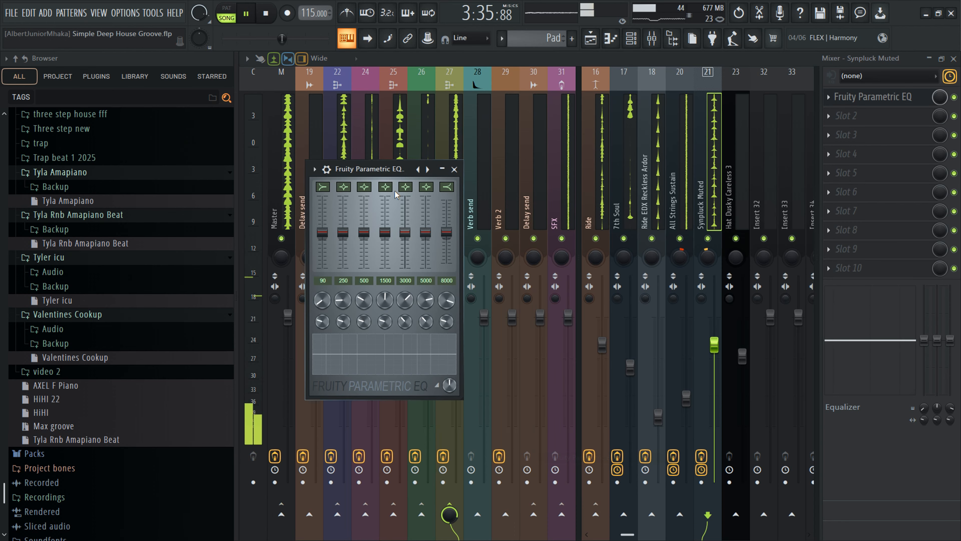
drag(385, 187, 385, 194)
mouse_move(385, 232)
mouse_down()
mouse_move(385, 247)
mouse_move(385, 237)
mouse_up()
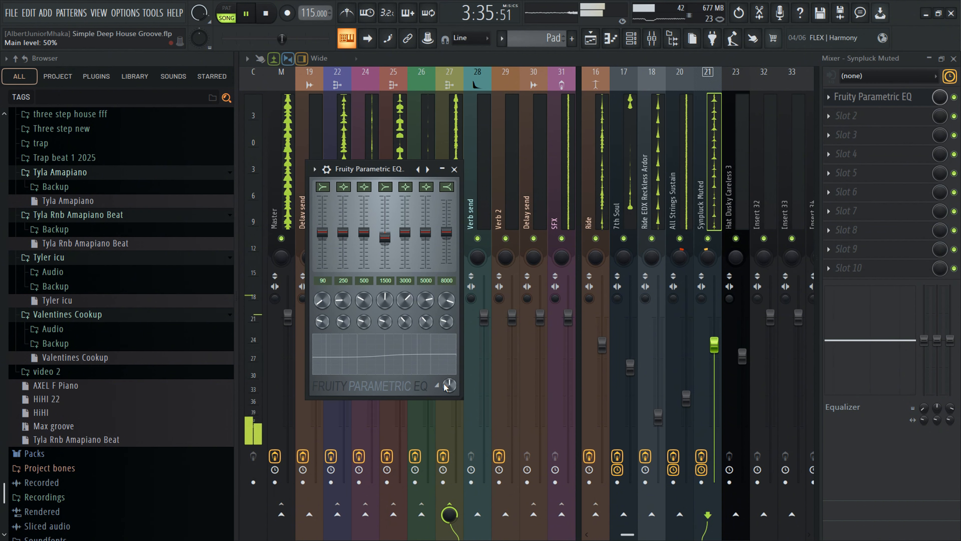
click(326, 170)
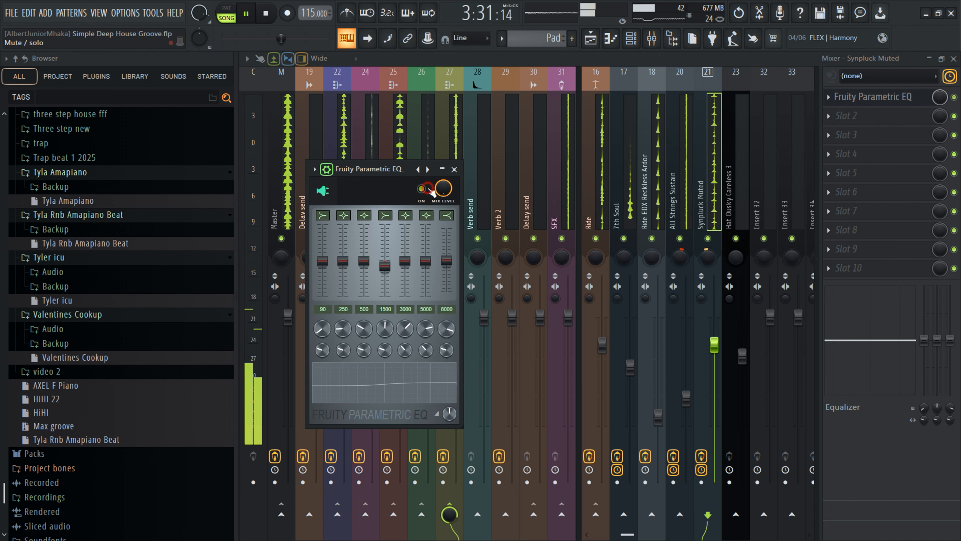
key(space)
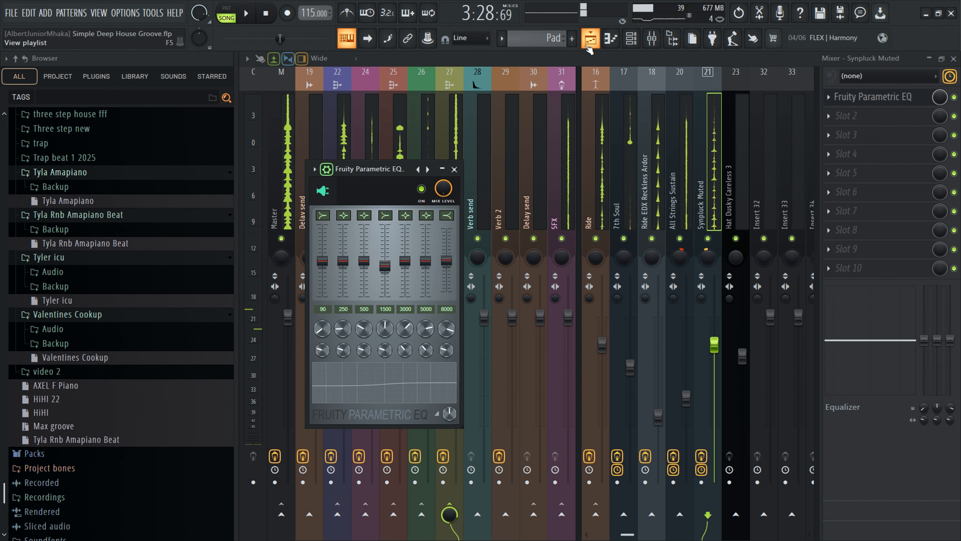
- Open the playlist and inspect Pattern 22 in the piano roll around bars 101 to 105
click(589, 42)
scroll(546, 114, up, 5)
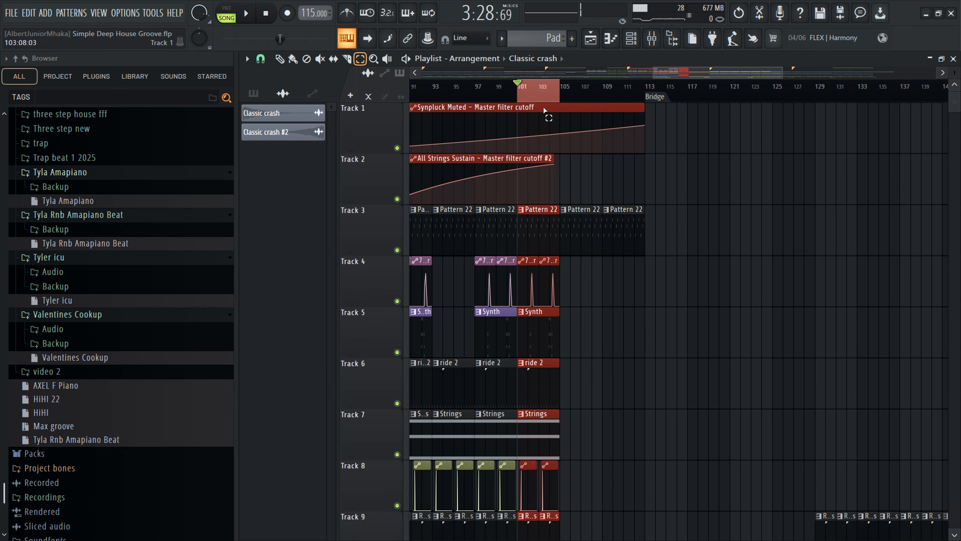
scroll(543, 87, up, 3)
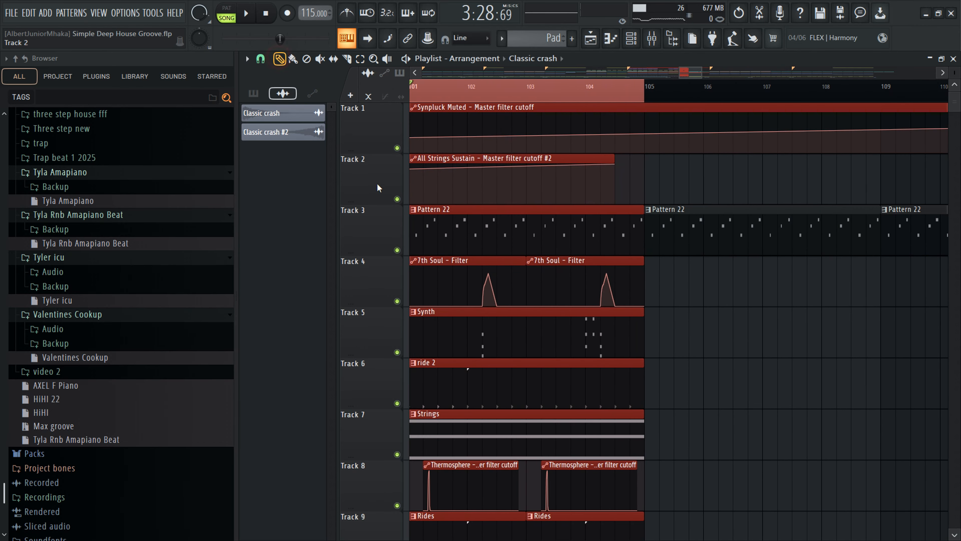
double_click(442, 235)
scroll(638, 181, up, 4)
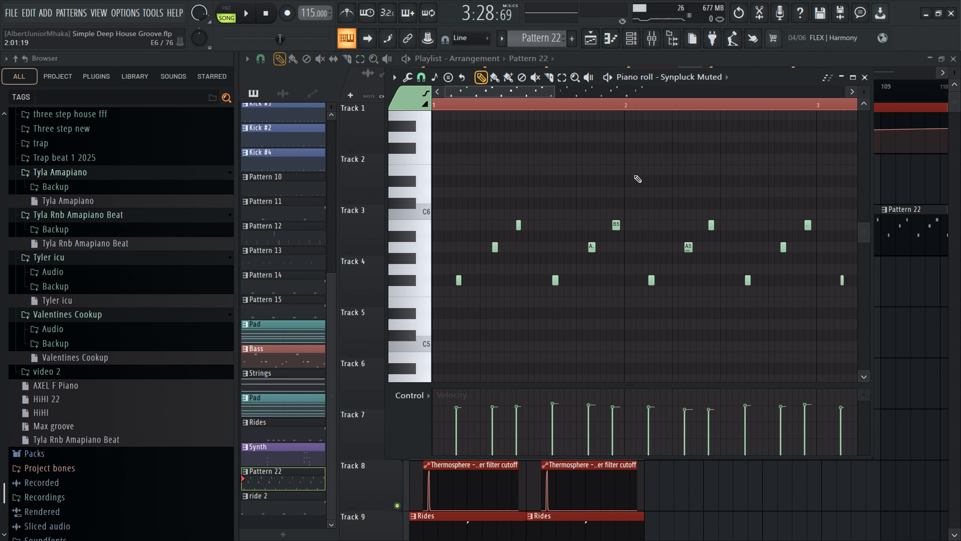
key(ctrl+Up)
scroll(637, 179, up, 1)
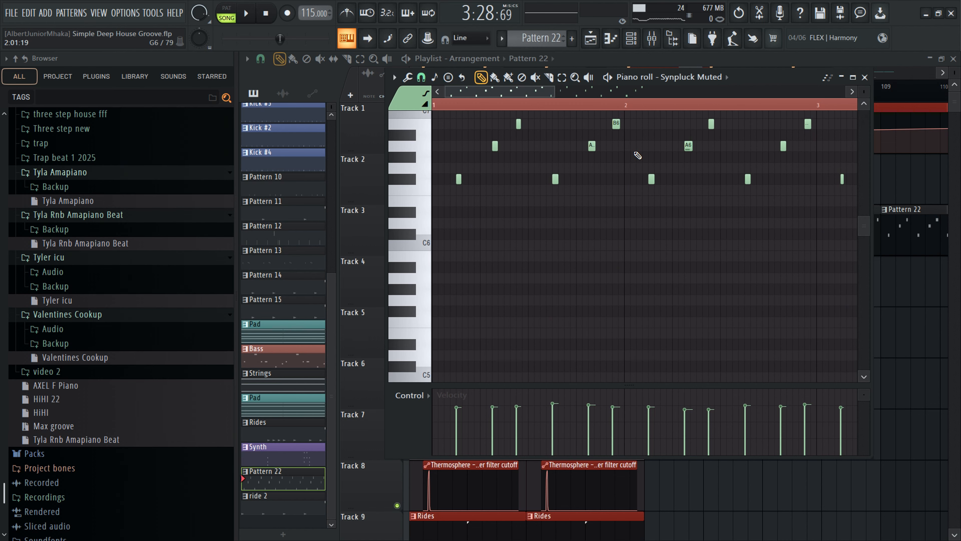
click(619, 65)
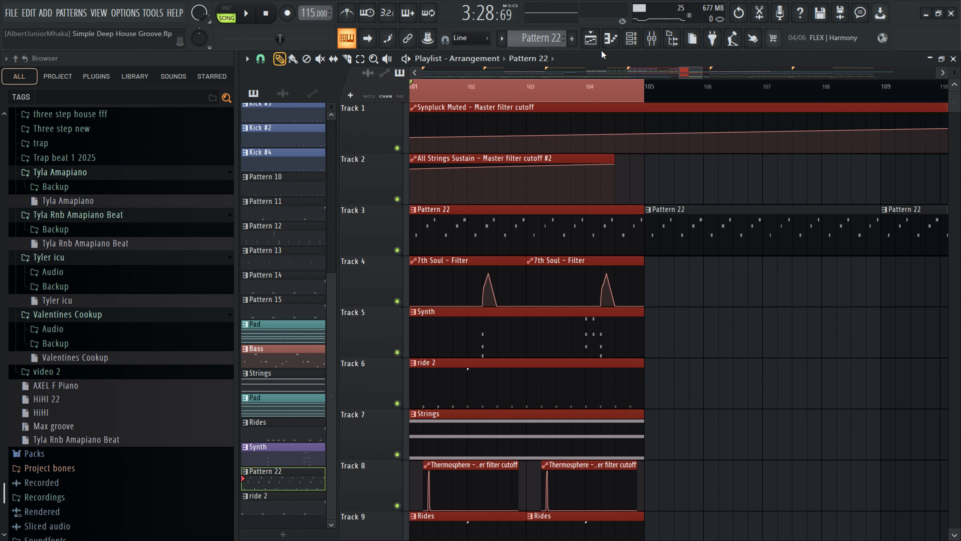
drag(701, 70, 730, 69)
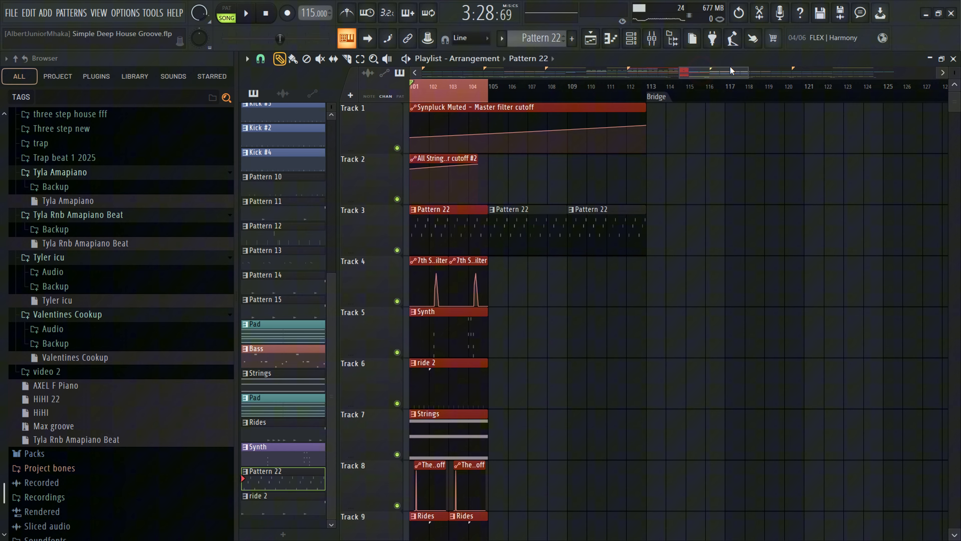
click(657, 45)
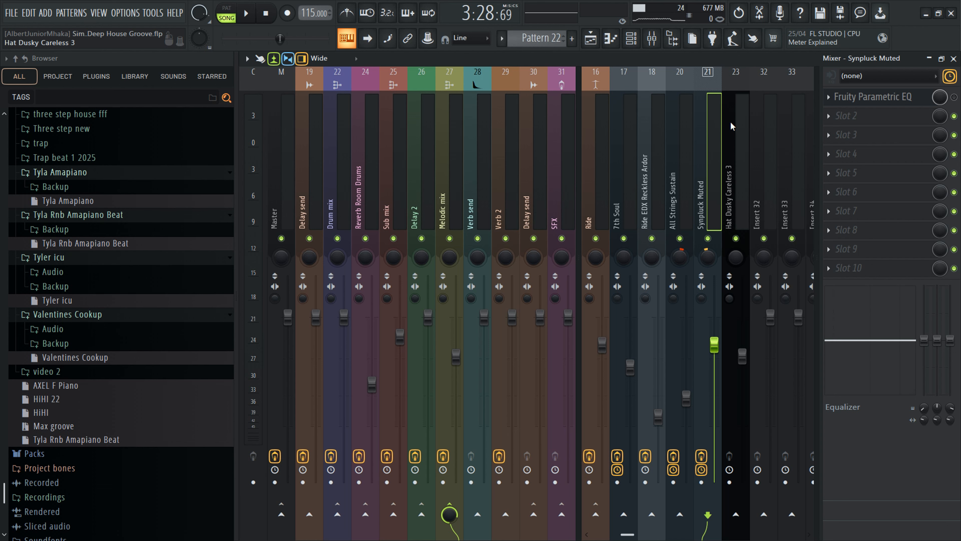
- Raise the curve tension of the Synpluck Muted – Master filter cutoff automation to about 7%
key(space)
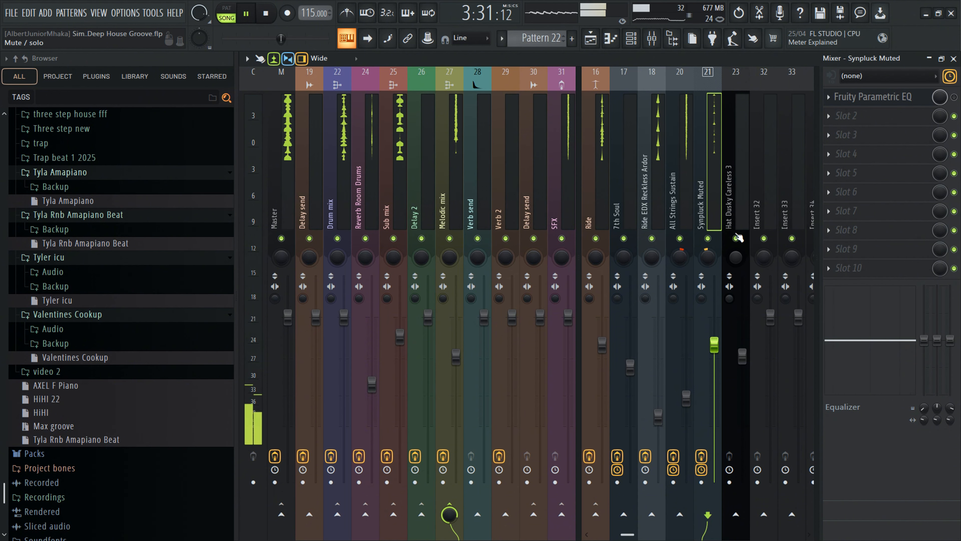
click(589, 46)
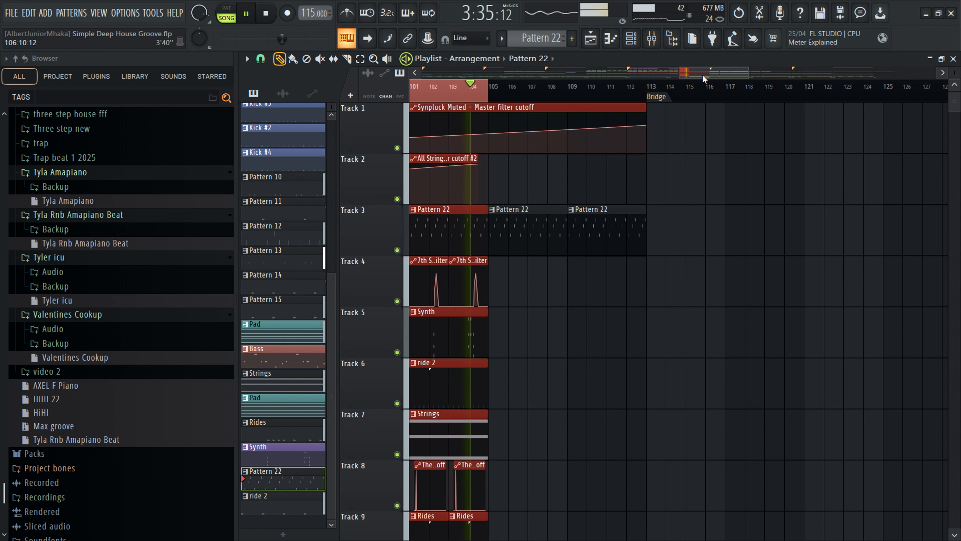
drag(702, 73, 664, 73)
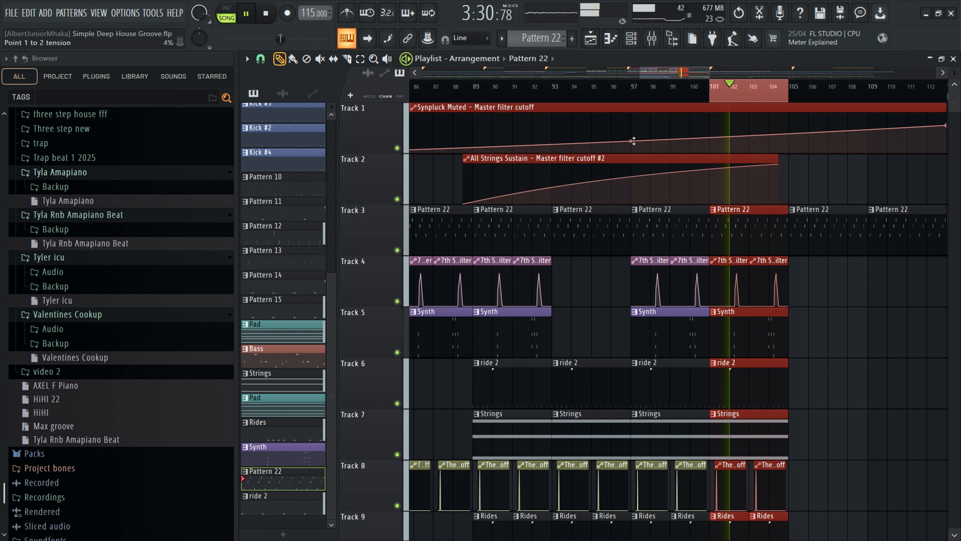
drag(631, 141, 631, 135)
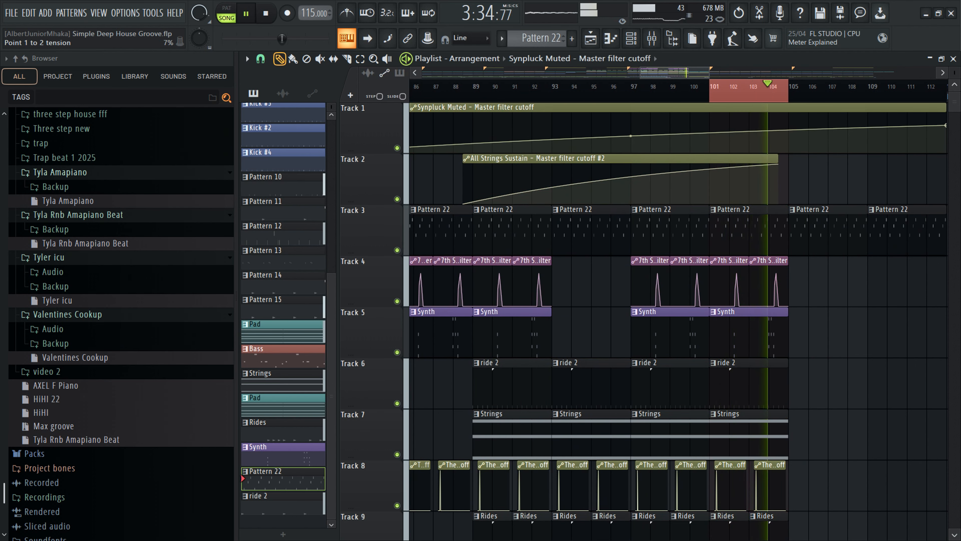
click(652, 37)
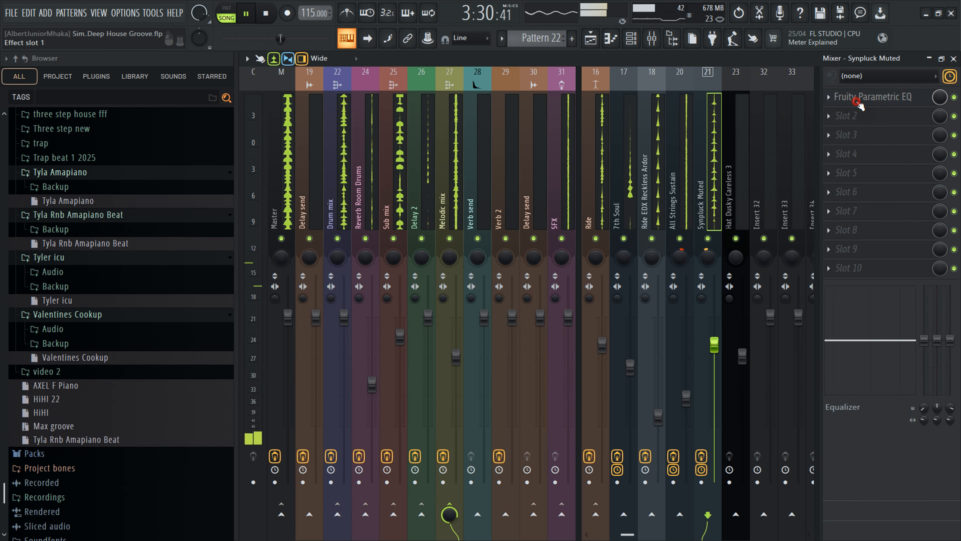
- Reset band 4 and turn band 3 into a high-pass filter on the Synpluck Muted Parametric EQ
click(869, 98)
drag(385, 264, 385, 261)
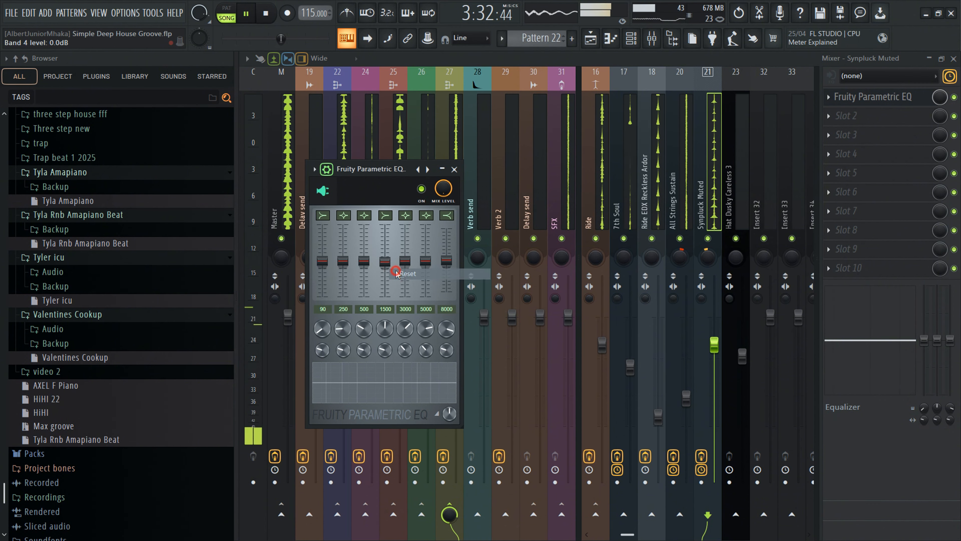
drag(364, 215, 364, 231)
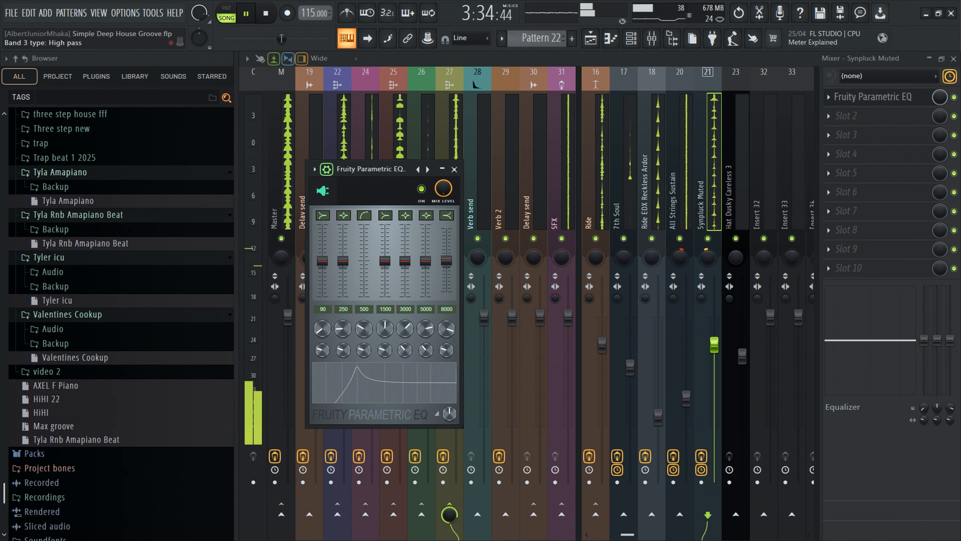
drag(364, 350, 364, 360)
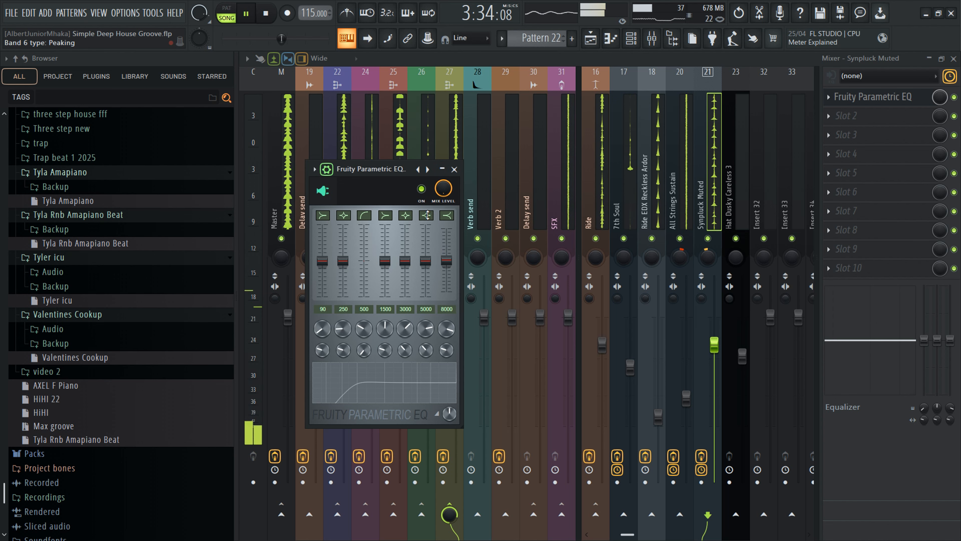
- Lower band 7 of the Synpluck Muted Parametric EQ to -5.3 dB and close it
drag(447, 261, 446, 265)
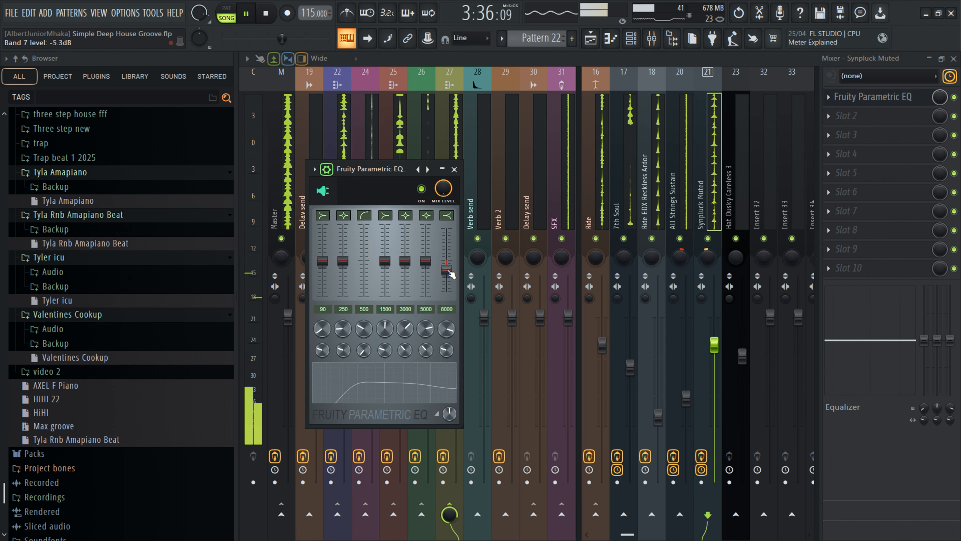
click(455, 169)
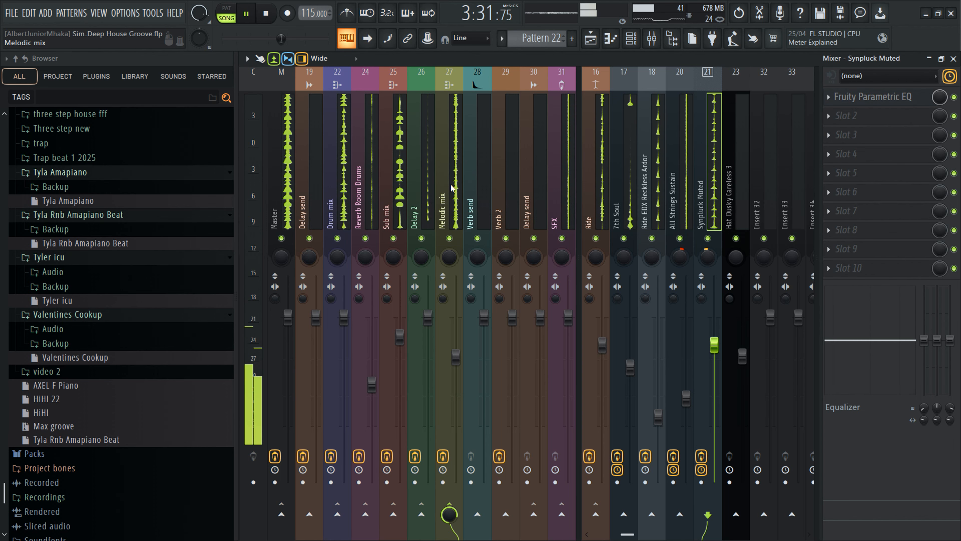
- Audition the mix by muting and unmuting the Sub mix, Melodic mix and SFX buses
click(598, 187)
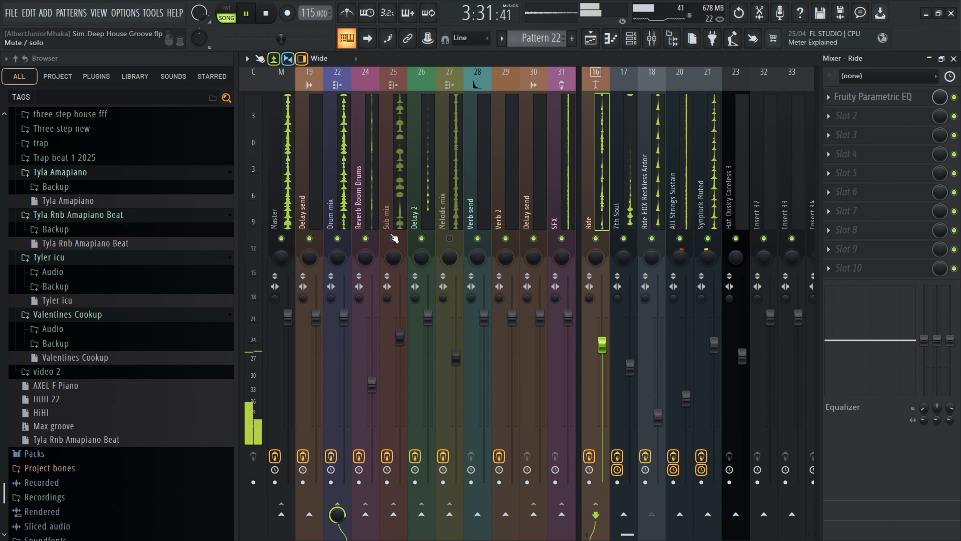
click(394, 238)
click(279, 209)
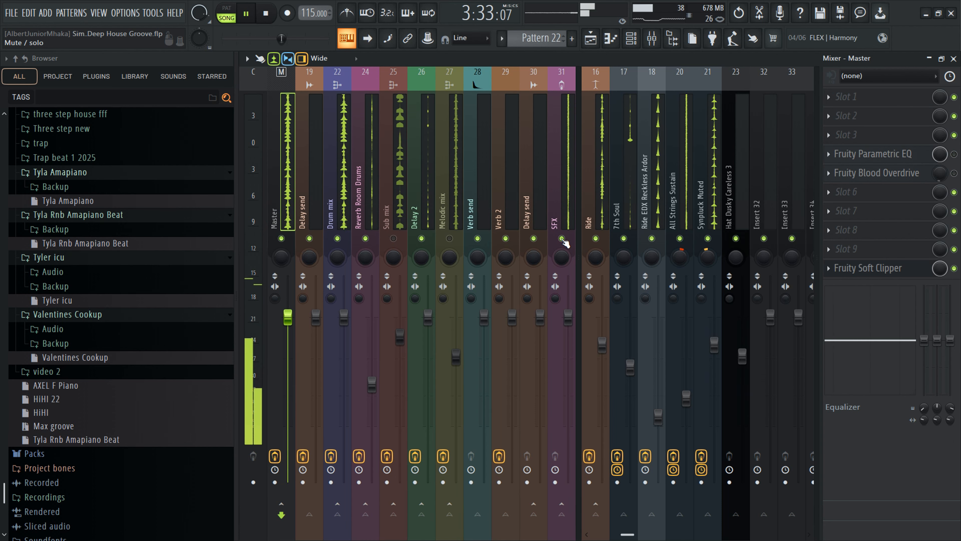
click(564, 242)
scroll(611, 216, up, 2)
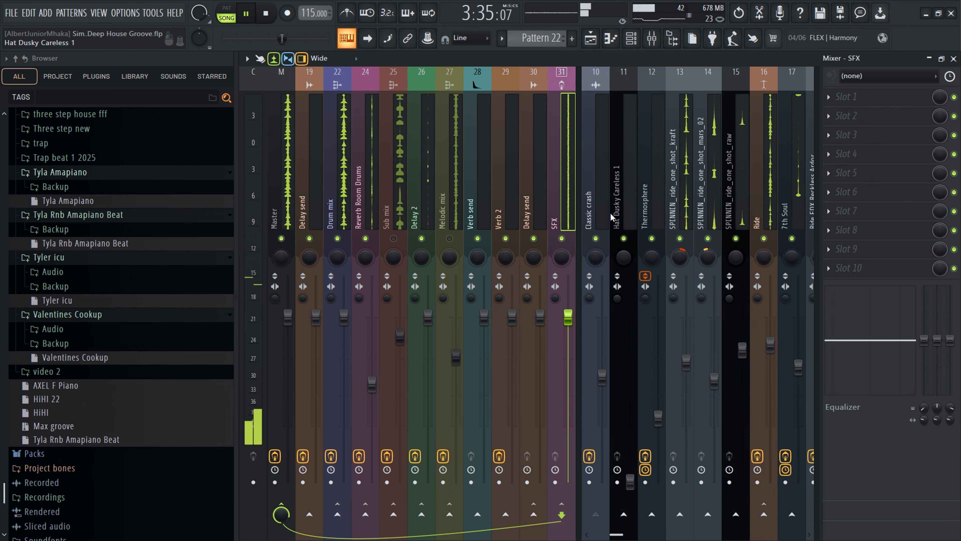
scroll(611, 216, down, 1)
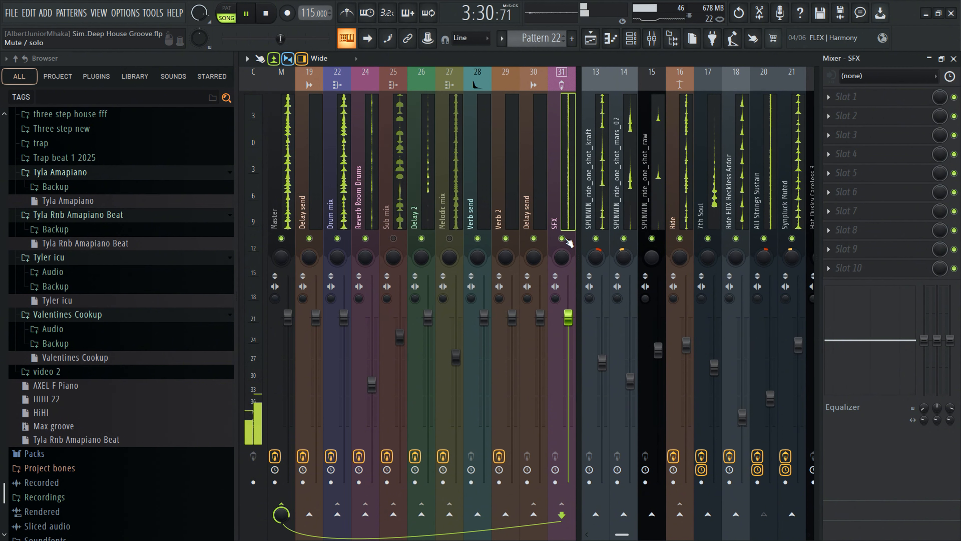
click(447, 238)
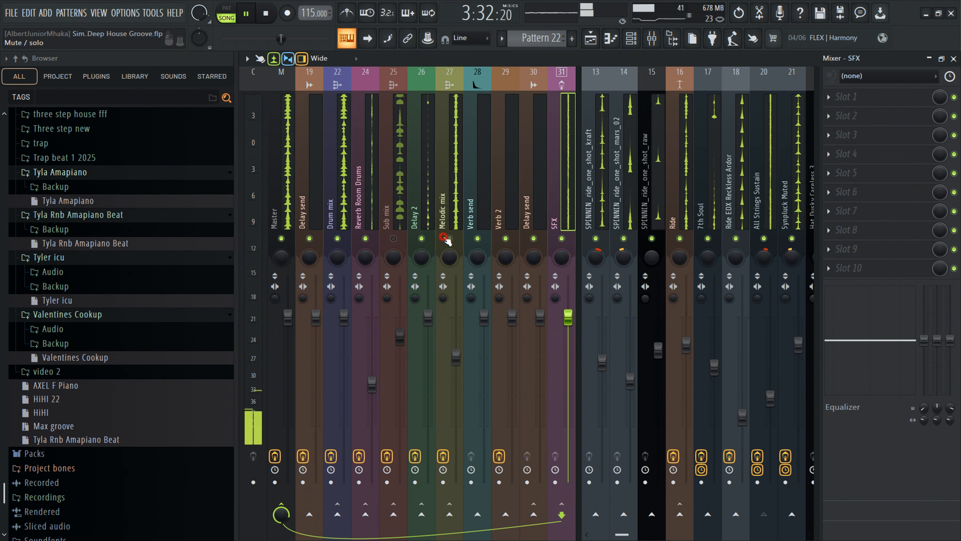
click(394, 238)
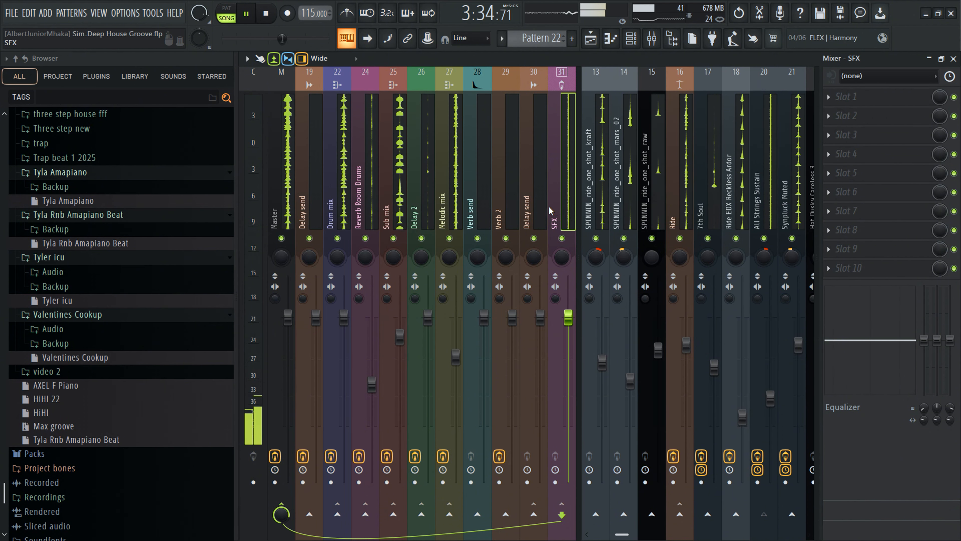
- Insert Fruity Parametric EQ on the SFX bus, pulling band 1 down to cut the lows and lowering band 3 slightly
click(851, 97)
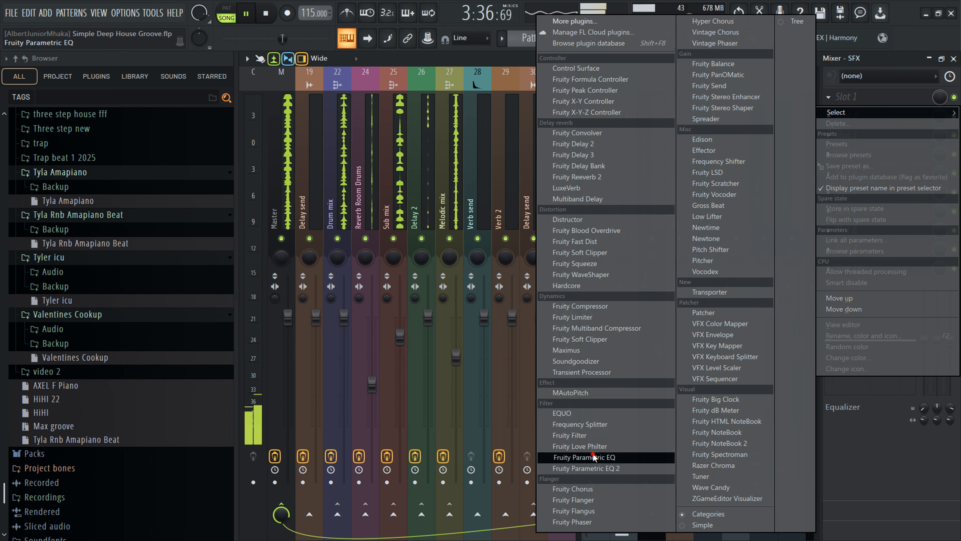
click(598, 456)
drag(258, 168, 259, 191)
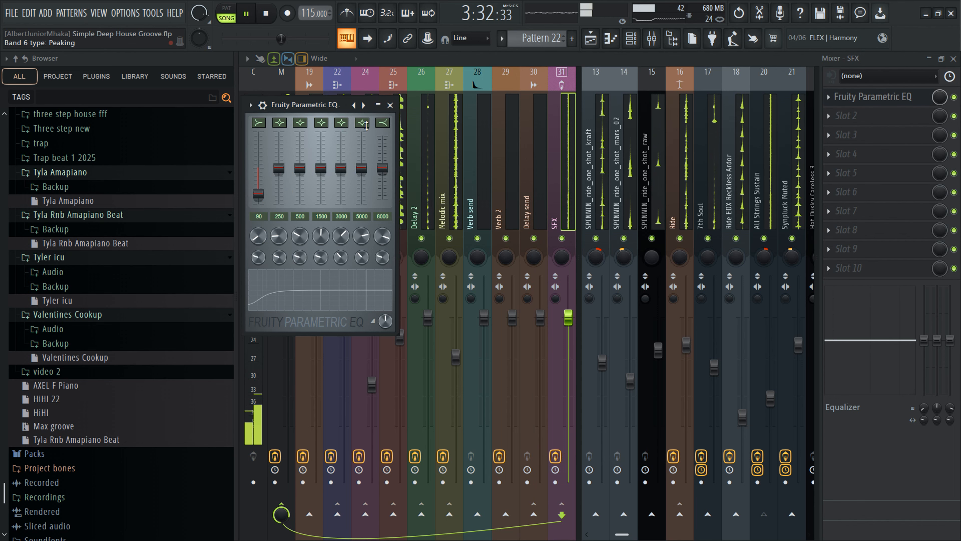
drag(339, 179, 339, 181)
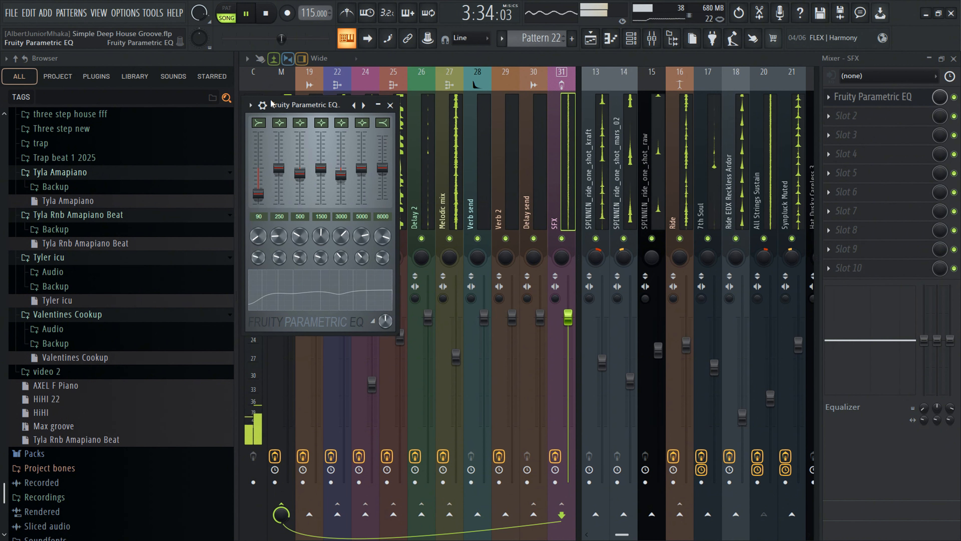
click(262, 105)
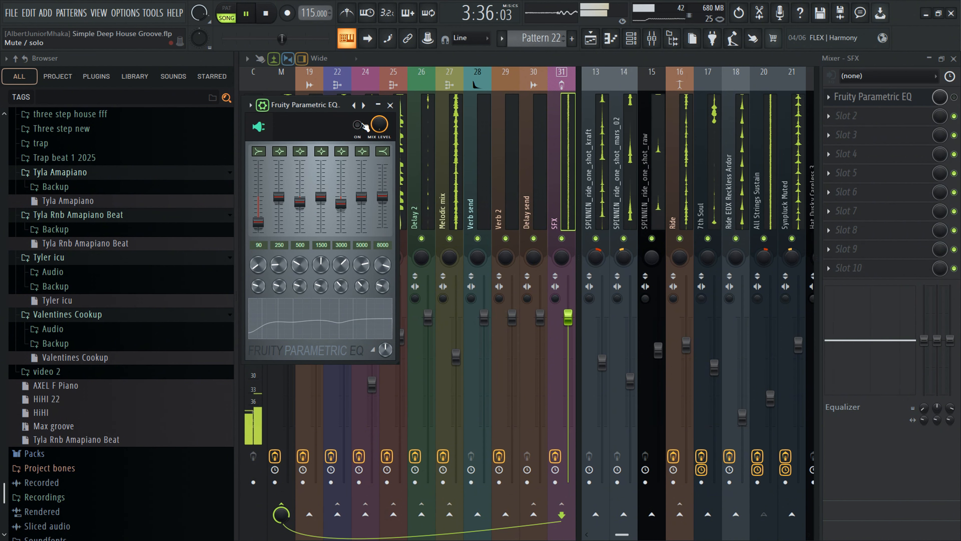
drag(282, 38, 281, 38)
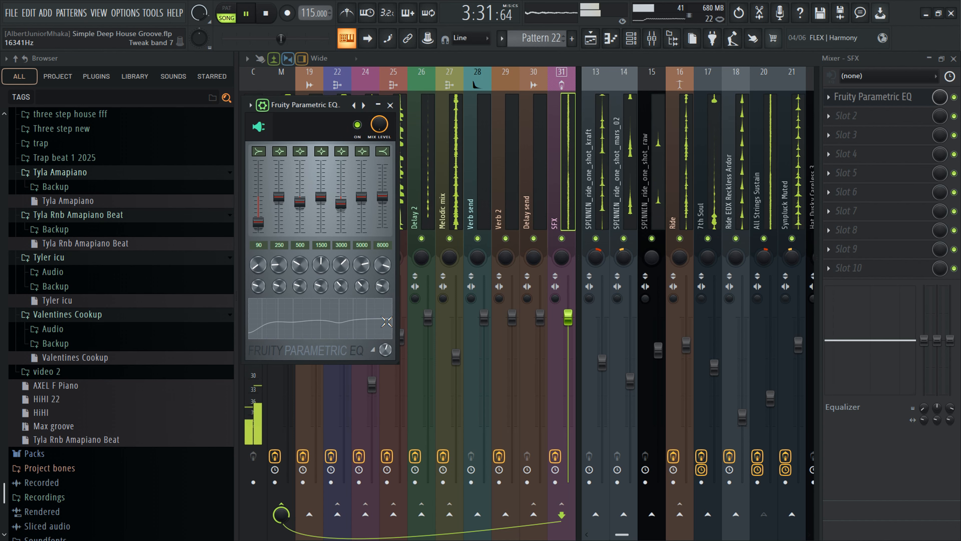
- Add Fruity Blood Overdrive to slot 2 of the Synpluck Muted track and lower its mix level
click(552, 171)
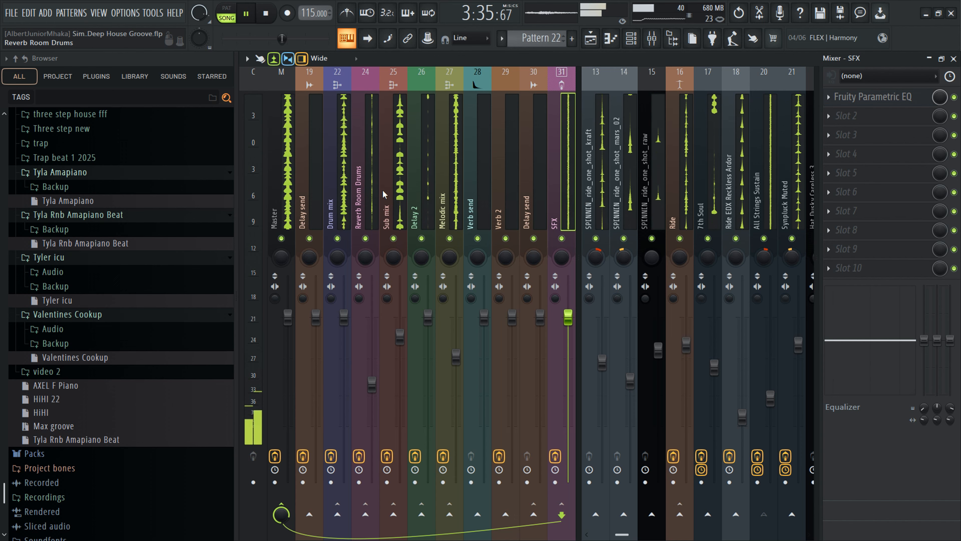
scroll(633, 198, down, 3)
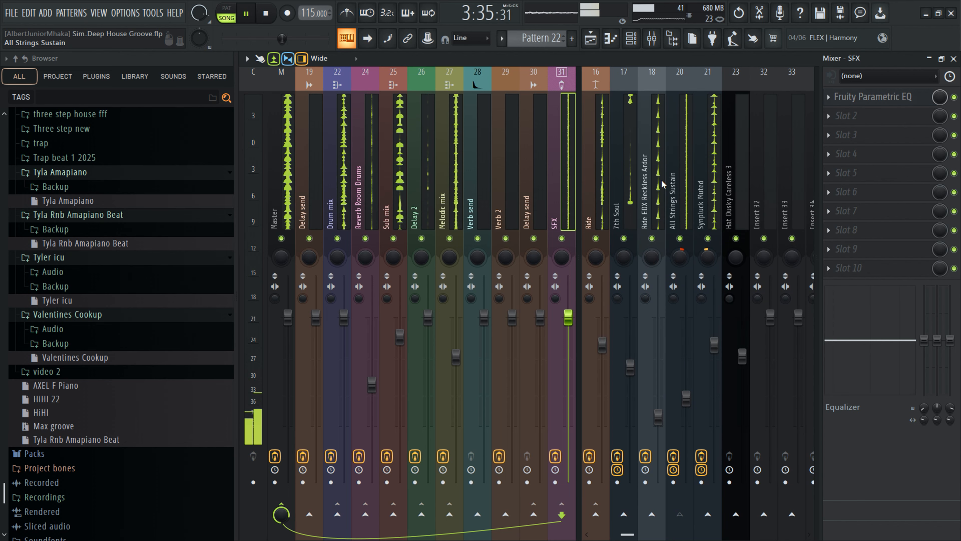
click(704, 201)
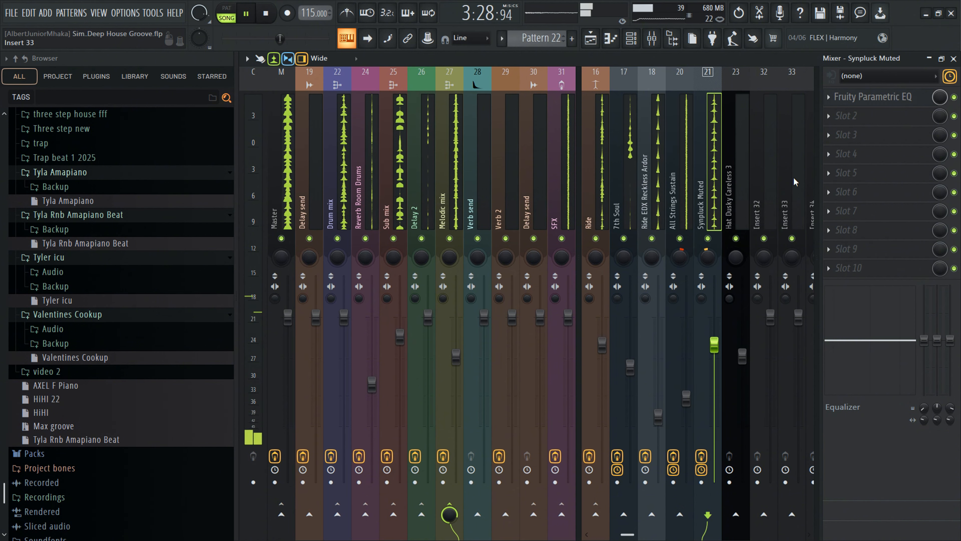
click(845, 117)
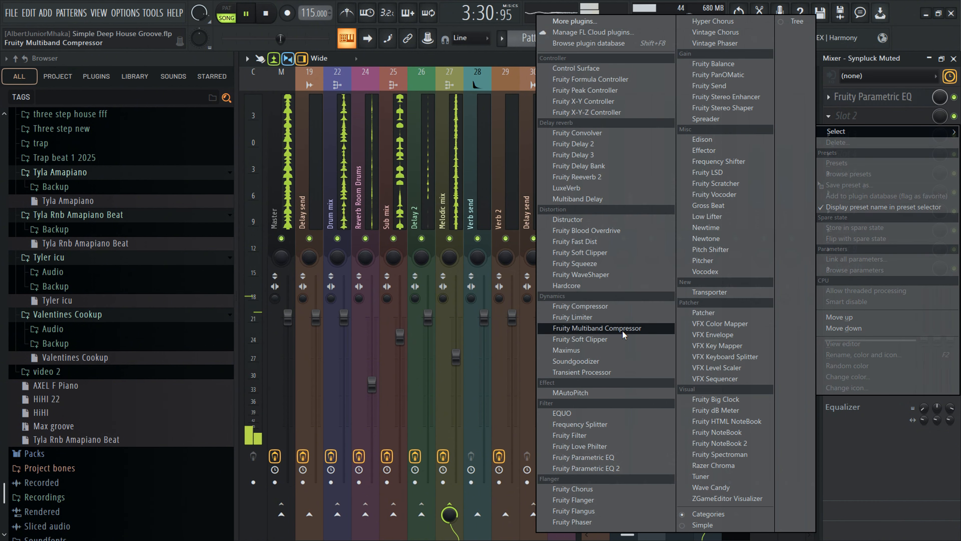
click(612, 233)
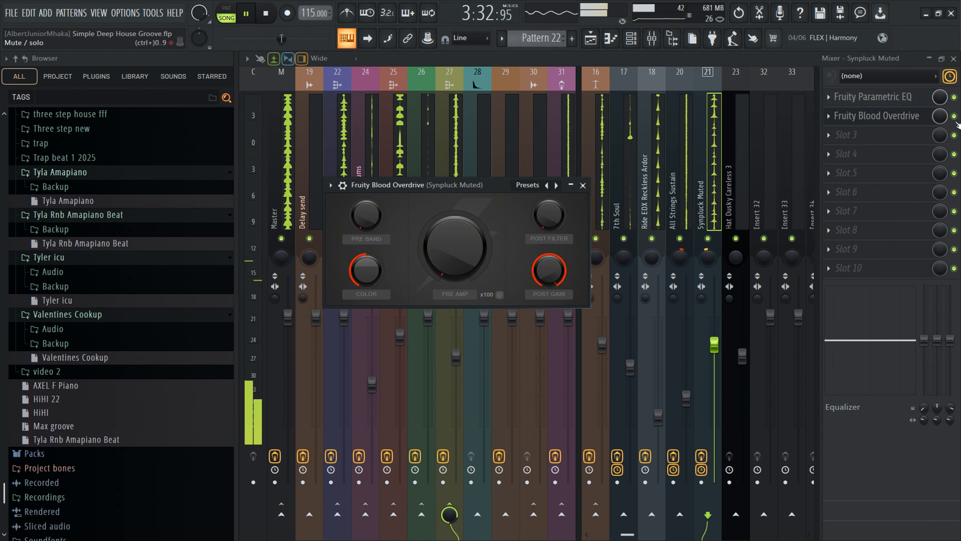
drag(940, 116, 940, 135)
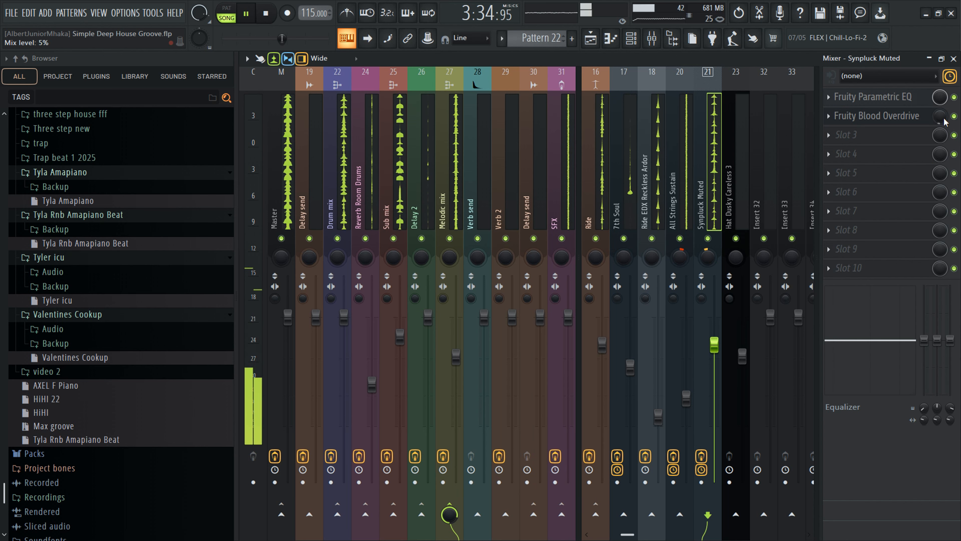
- Toggle the Blood Overdrive slot on and off to compare, and open and close its plugin window
click(954, 116)
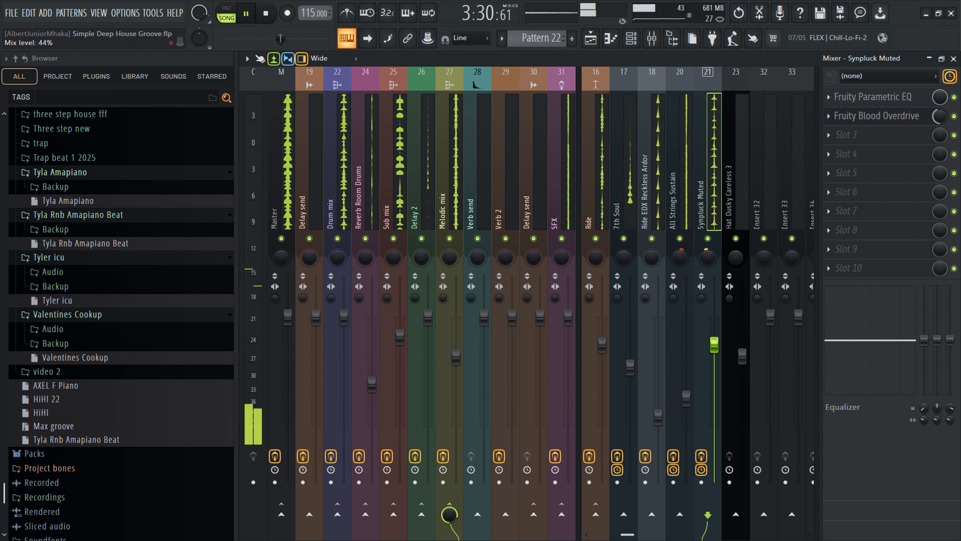
click(954, 117)
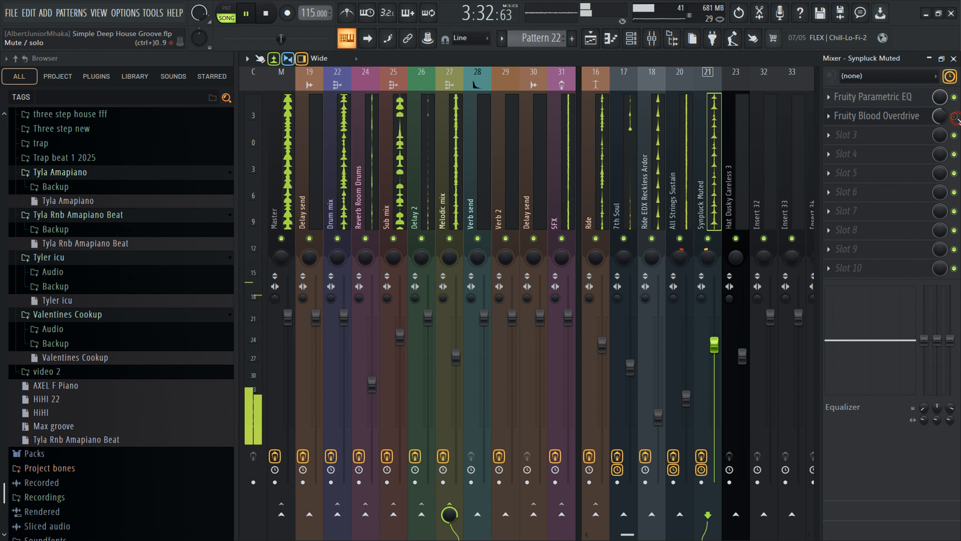
click(954, 116)
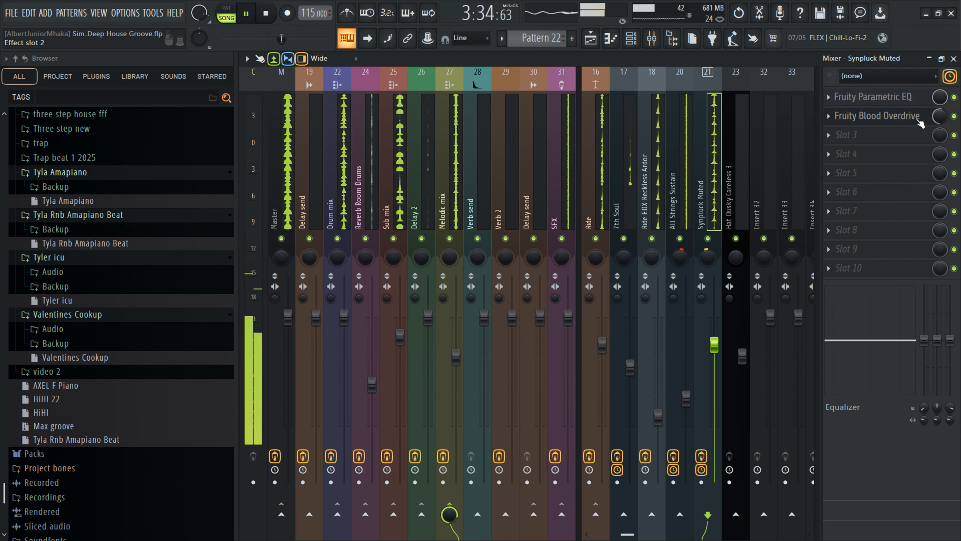
click(870, 117)
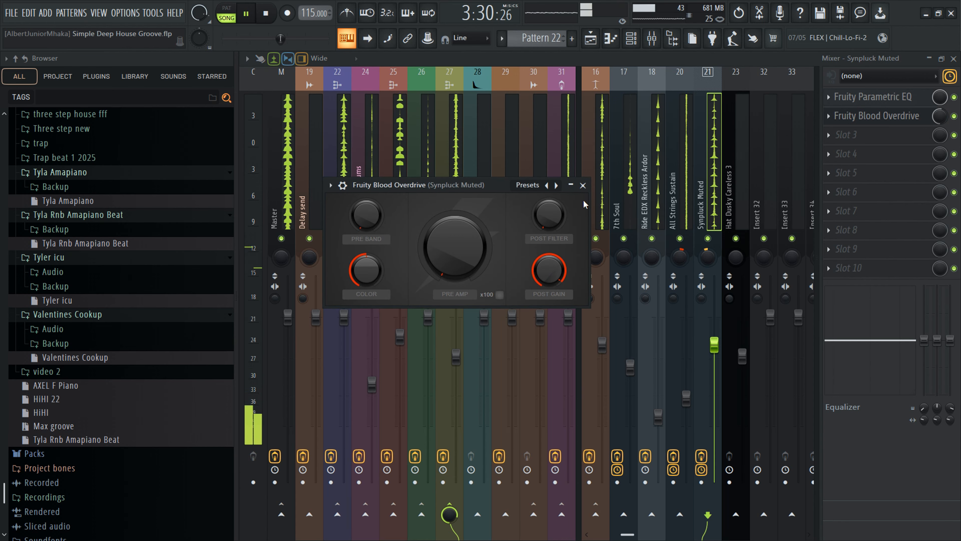
click(583, 185)
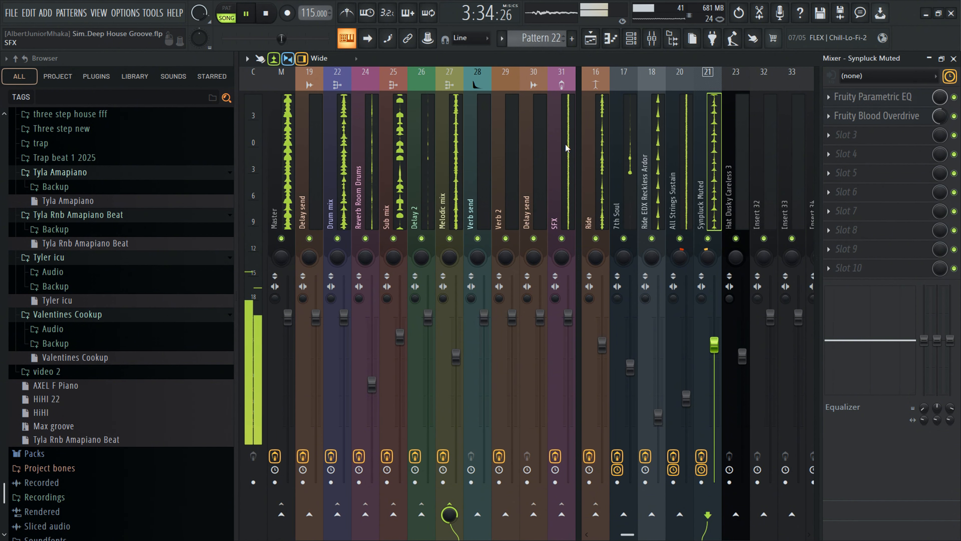
- Insert Fruity Parametric EQ into slot 4 of the Drum mix bus
click(336, 177)
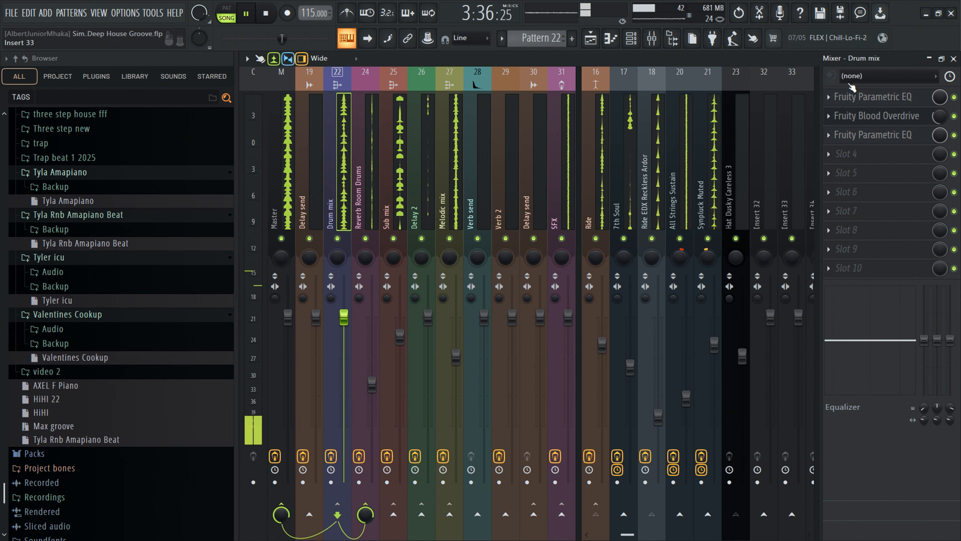
click(846, 153)
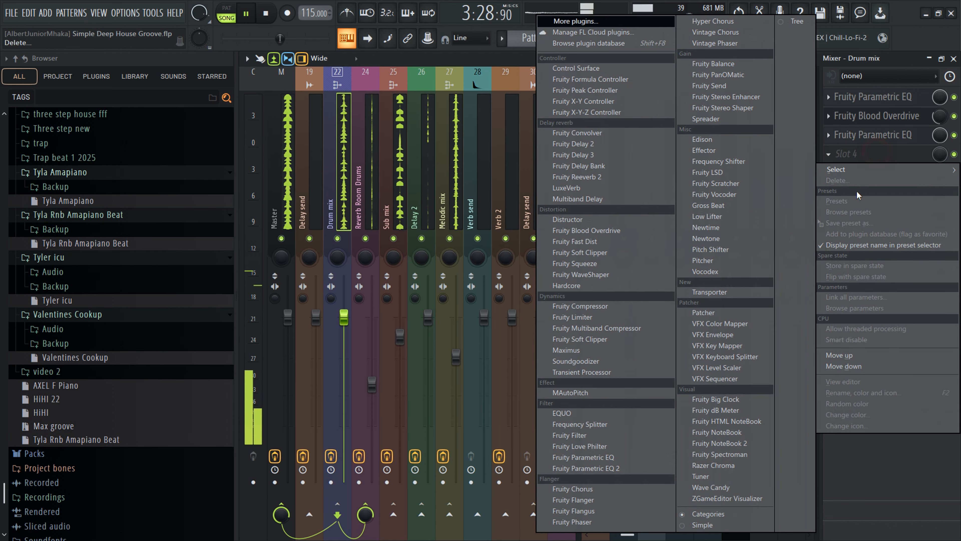
click(612, 457)
drag(327, 216, 330, 231)
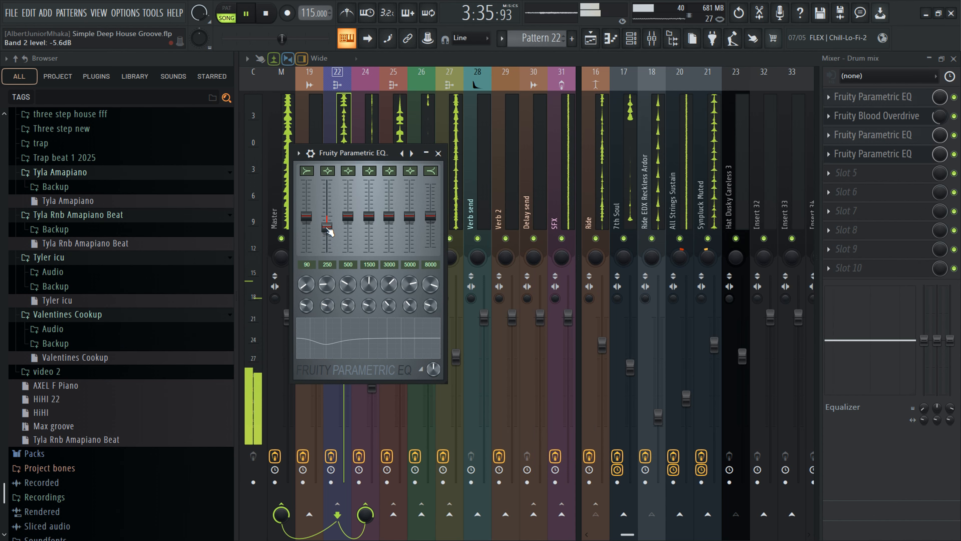
drag(326, 226, 327, 222)
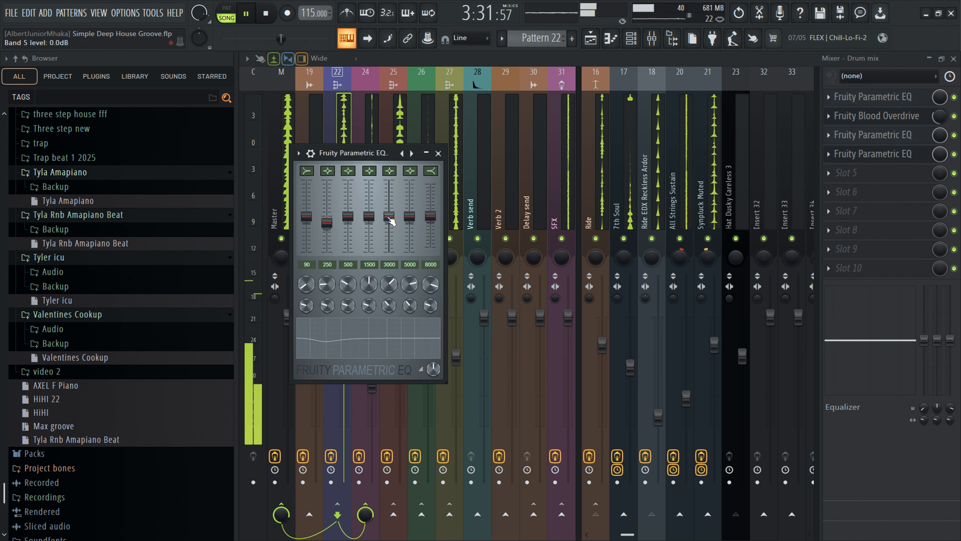
right_click(326, 222)
click(340, 223)
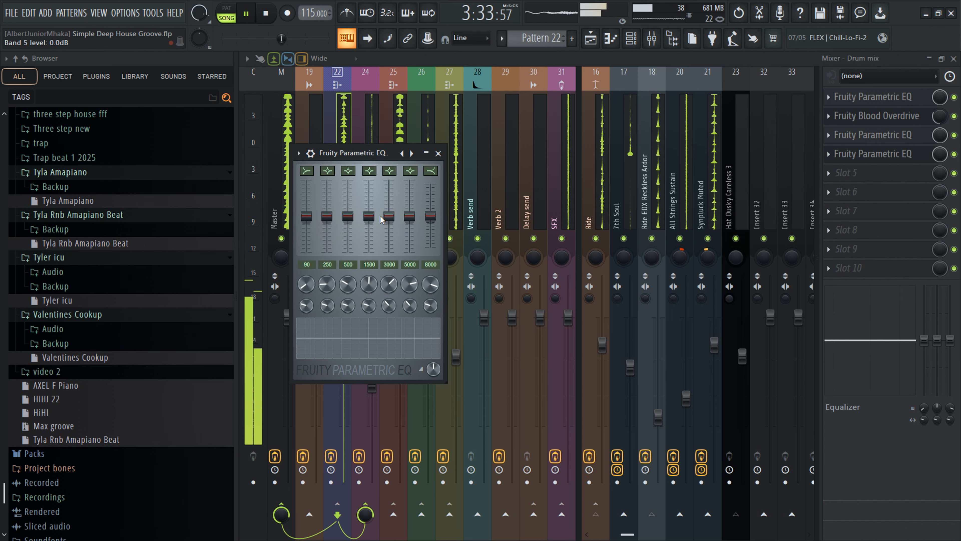
- Boost band 4 and the band 7 high shelf on the Drum mix Parametric EQ, then close it
mouse_move(369, 216)
mouse_down()
mouse_move(369, 245)
mouse_move(373, 213)
mouse_up()
right_click(369, 245)
click(383, 250)
right_click(374, 207)
click(390, 216)
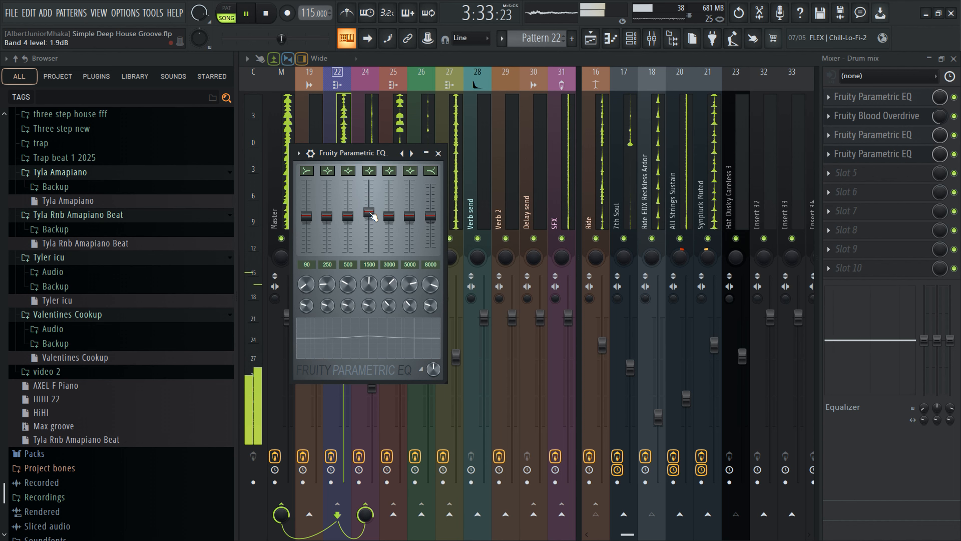
drag(370, 213, 370, 215)
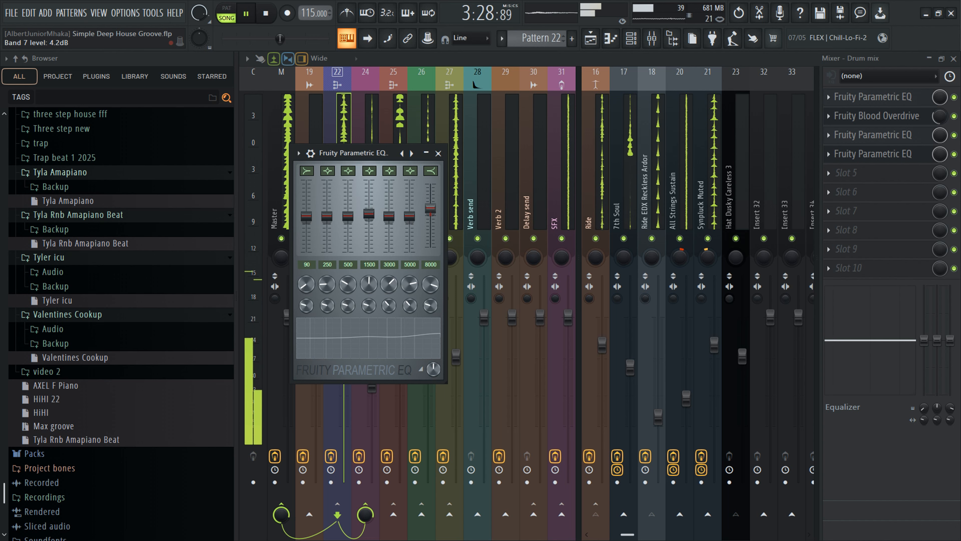
drag(430, 209, 430, 211)
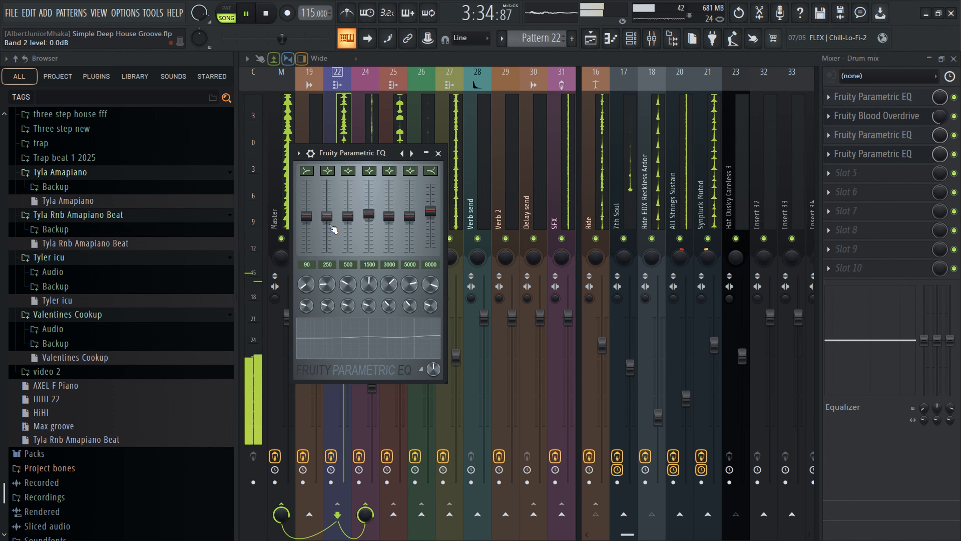
click(438, 153)
- Insert Fruity Parametric EQ in slot 3 of the Sub mix bus, cut the highs with band 7 and set band 1 to -3.9 dB
click(394, 151)
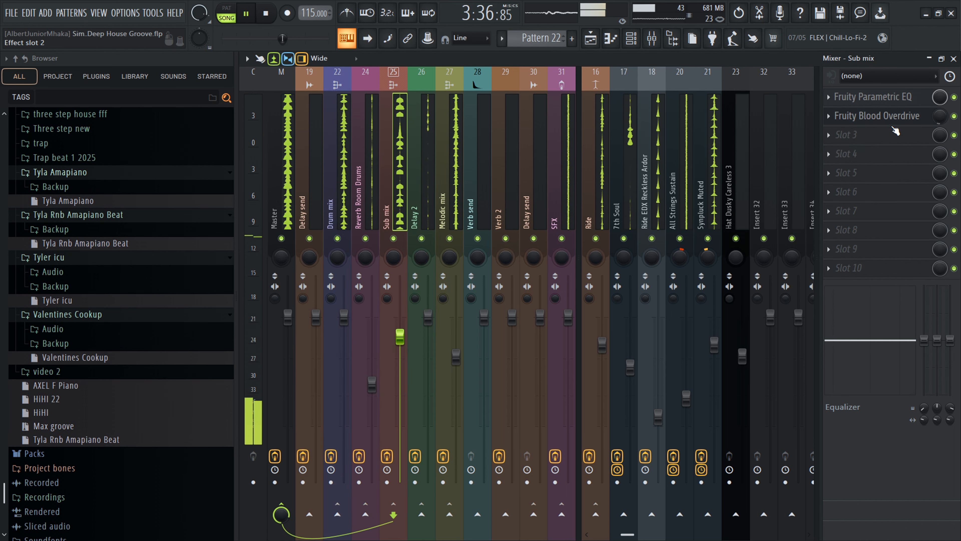
click(884, 137)
click(638, 463)
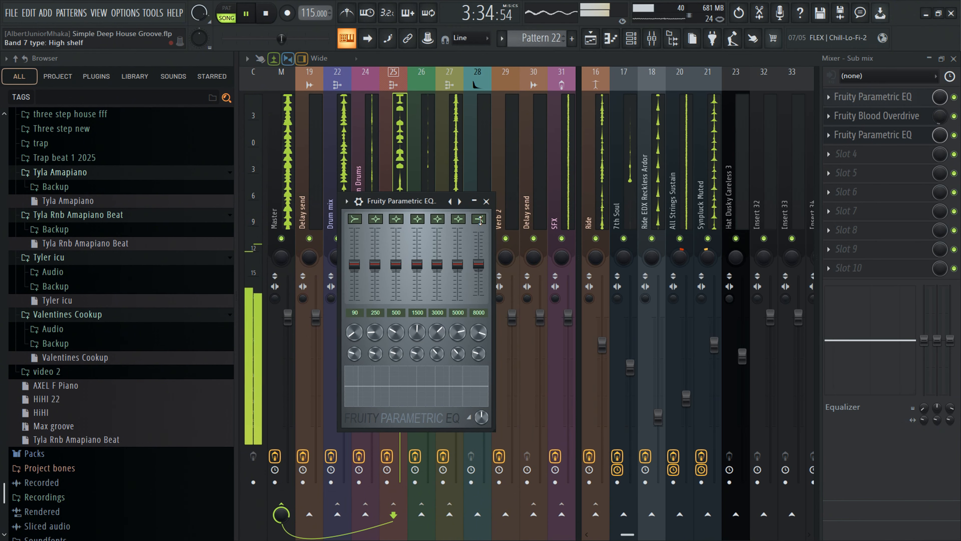
drag(478, 264, 488, 299)
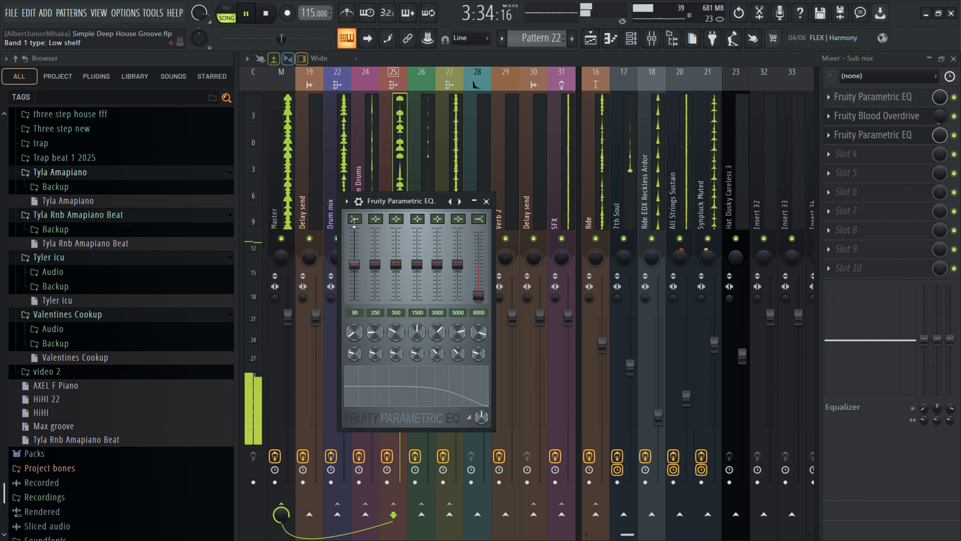
drag(354, 263, 354, 280)
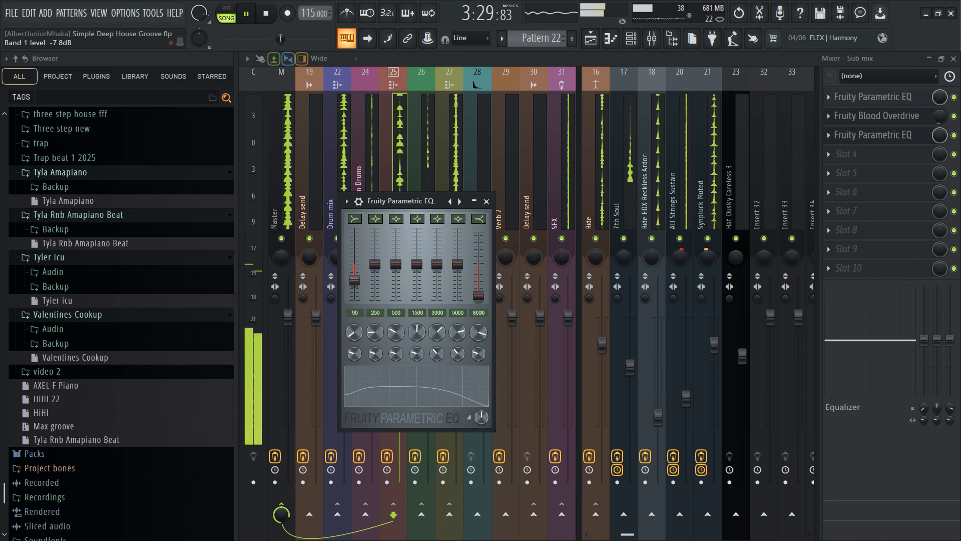
drag(354, 275, 354, 271)
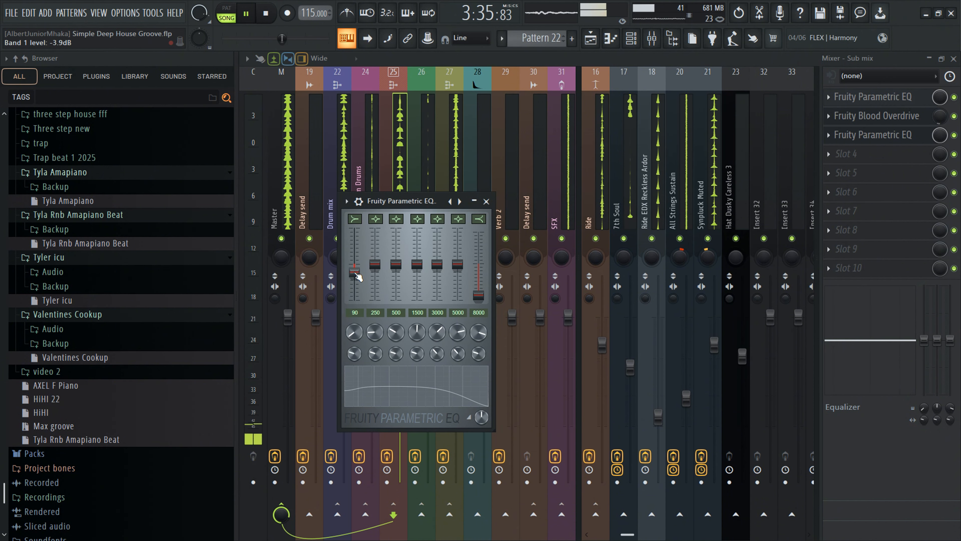
- Toggle the Sub mix Parametric EQ on and off to compare, set its main level to 54%, and close it
click(358, 201)
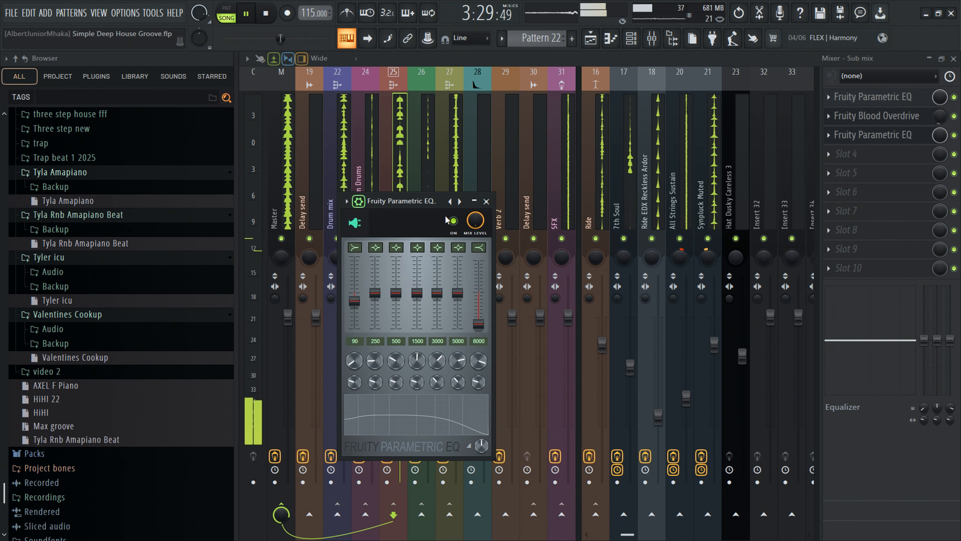
drag(446, 219, 448, 218)
click(452, 219)
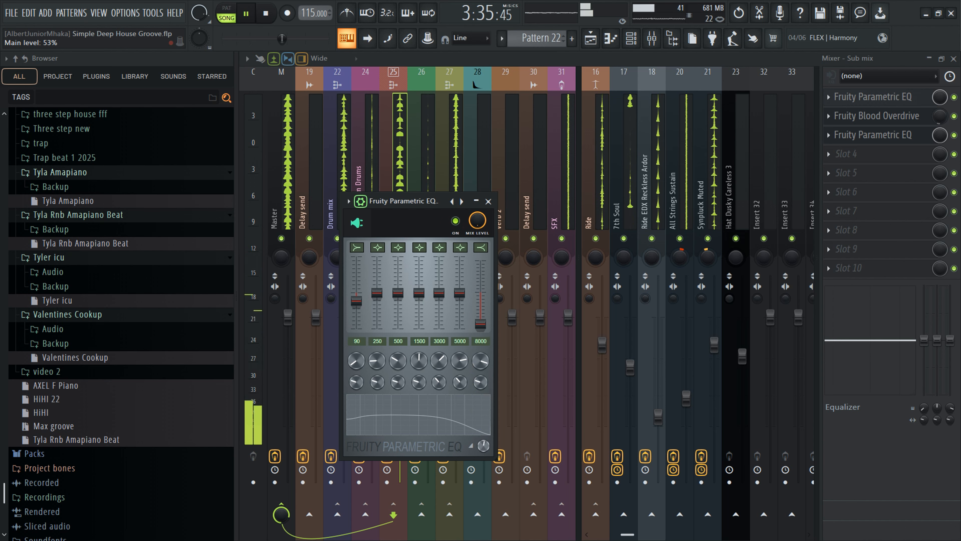
drag(484, 446, 484, 447)
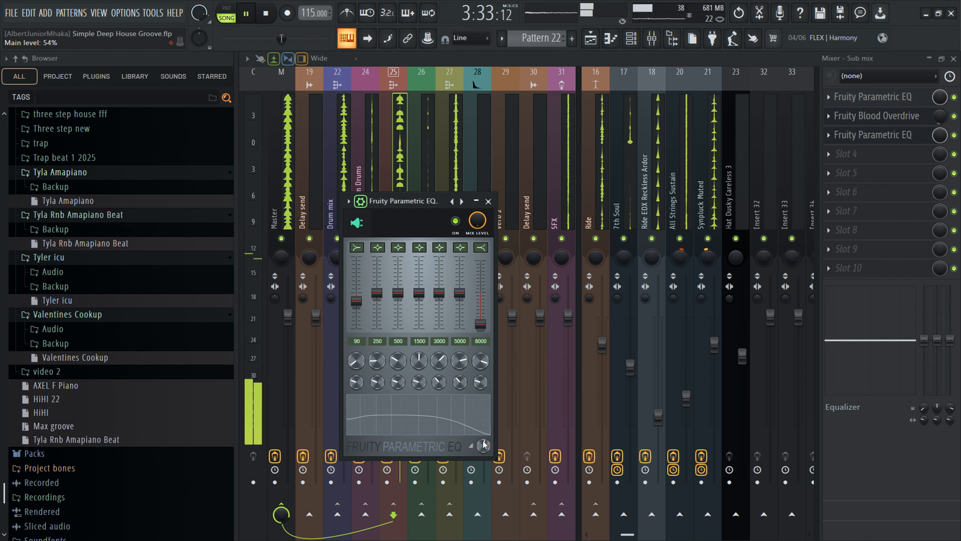
click(488, 201)
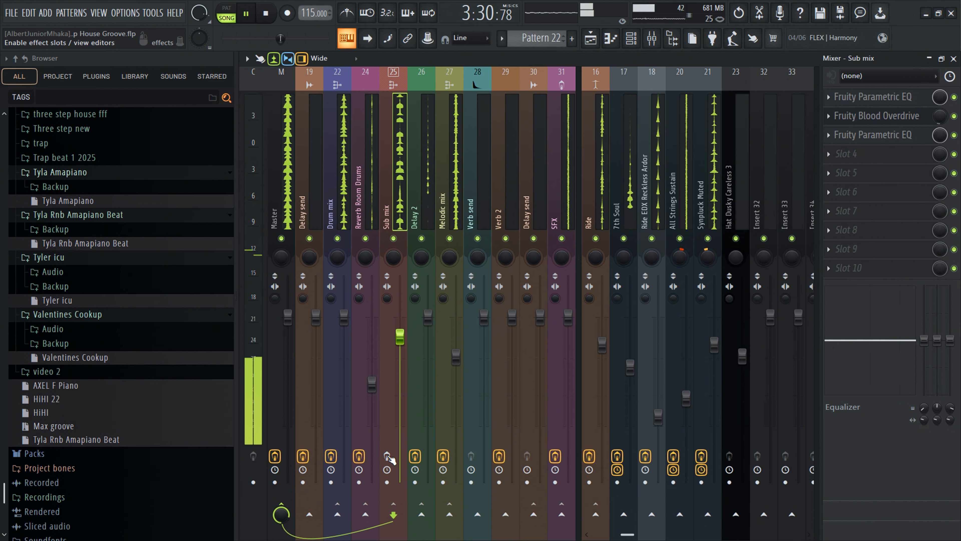
- Reopen the Sub mix Parametric EQ and raise the band 7 high shelf
click(387, 455)
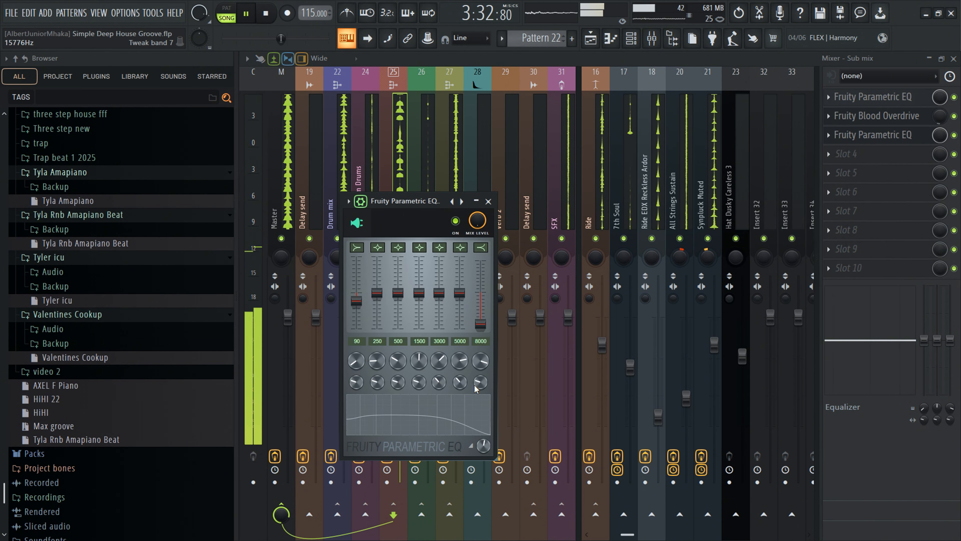
drag(480, 324, 480, 307)
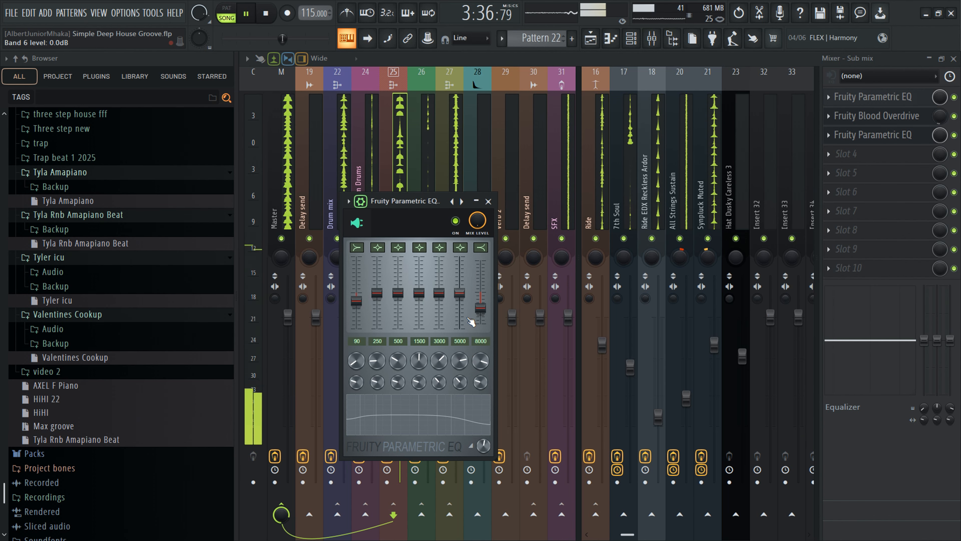
drag(398, 293, 397, 304)
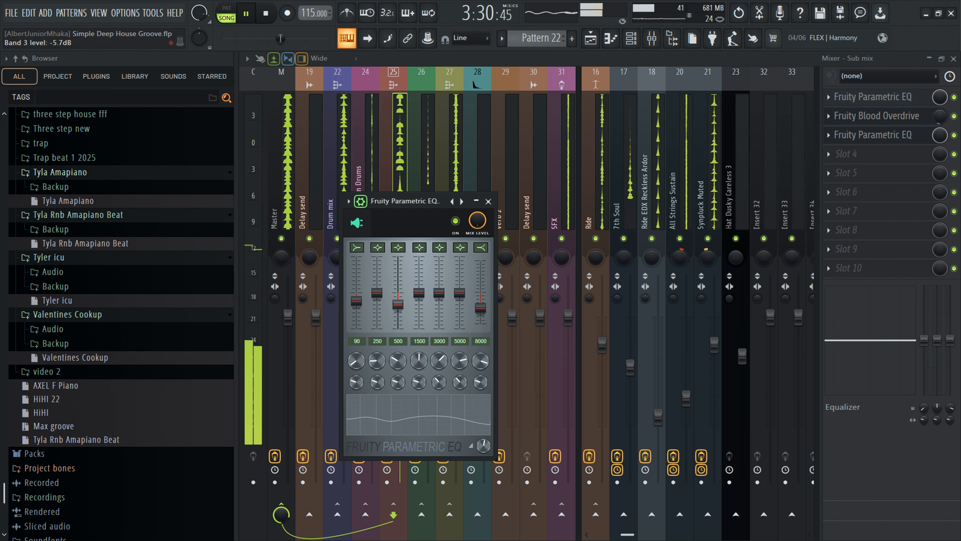
right_click(398, 308)
click(410, 316)
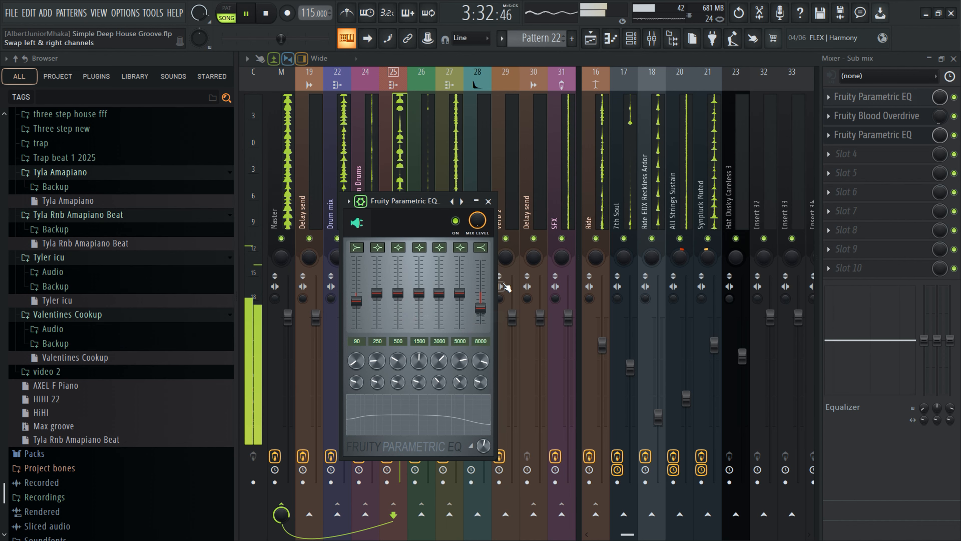
mouse_move(439, 293)
mouse_down()
mouse_move(439, 270)
mouse_move(439, 283)
mouse_up()
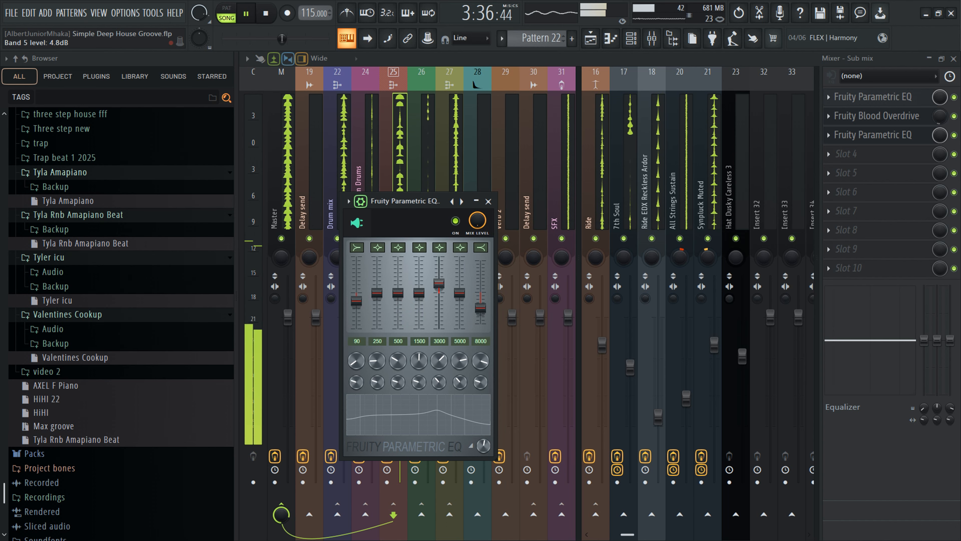
right_click(438, 284)
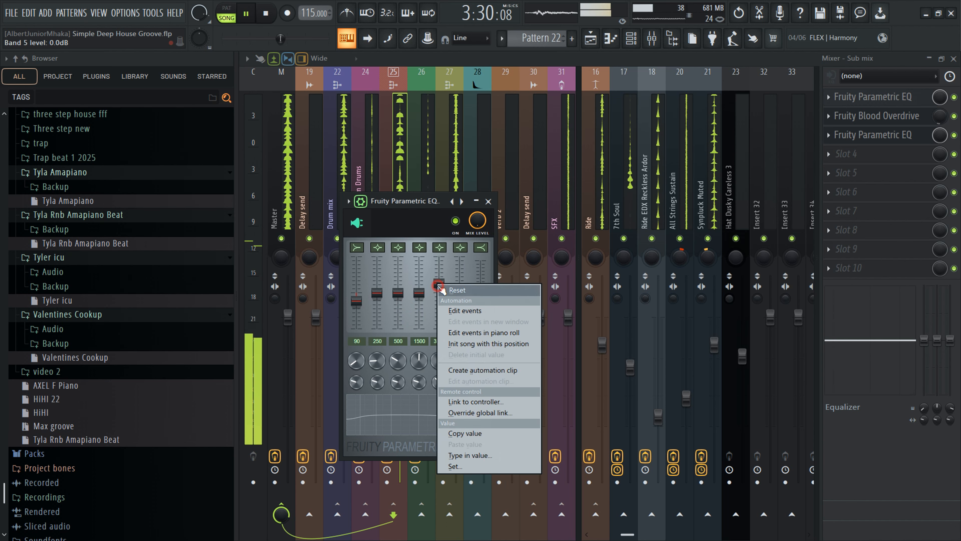
click(447, 290)
- Boost band 5 of the Sub mix Parametric EQ to 2.6 dB and close the EQ
mouse_move(439, 292)
mouse_down()
mouse_move(439, 274)
mouse_move(438, 287)
mouse_up()
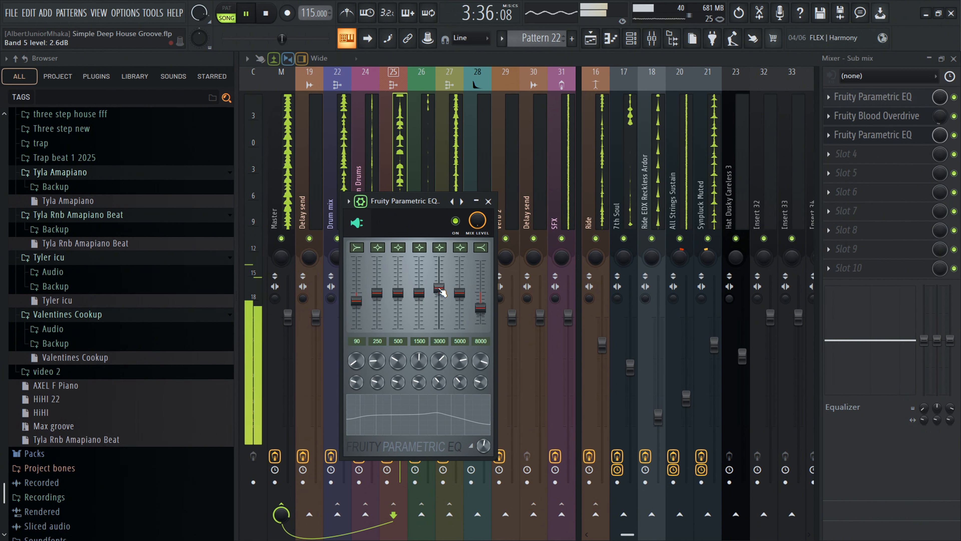
click(488, 201)
- Toggle the Sub mix Blood Overdrive slot and raise the Sub mix fader to -2.8 dB
click(954, 116)
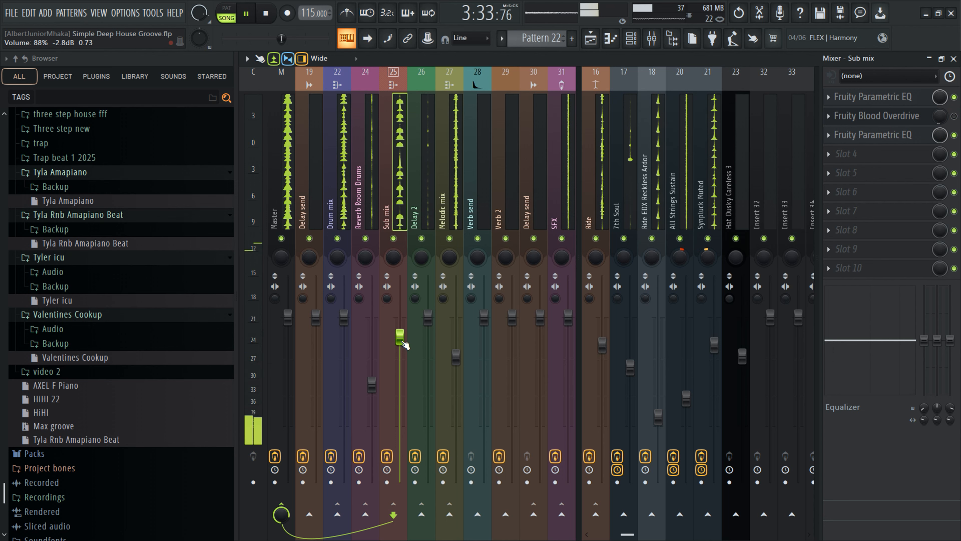
drag(399, 337, 400, 329)
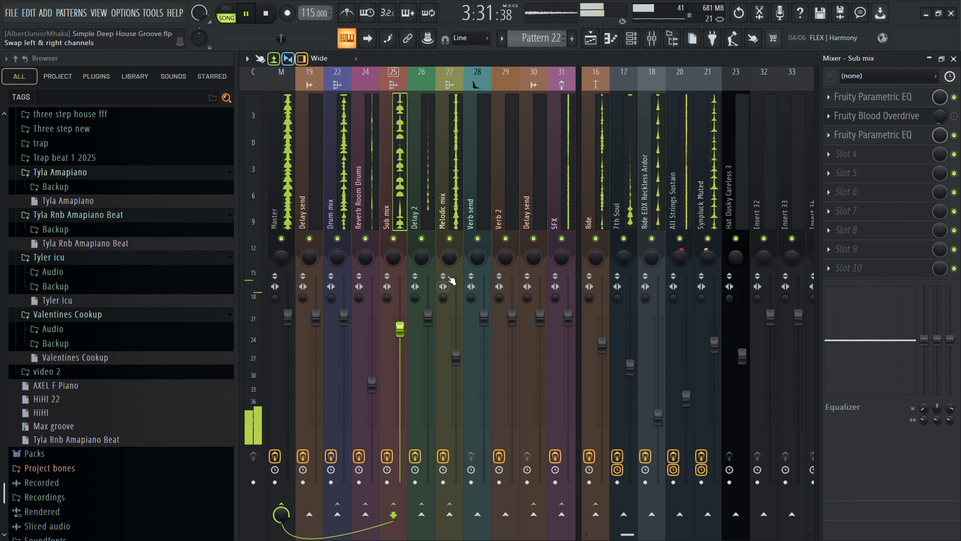
- Toggle the Melodic mix mute and raise the JDHD_Clap_07 fader to -1.9 dB during playback
click(449, 240)
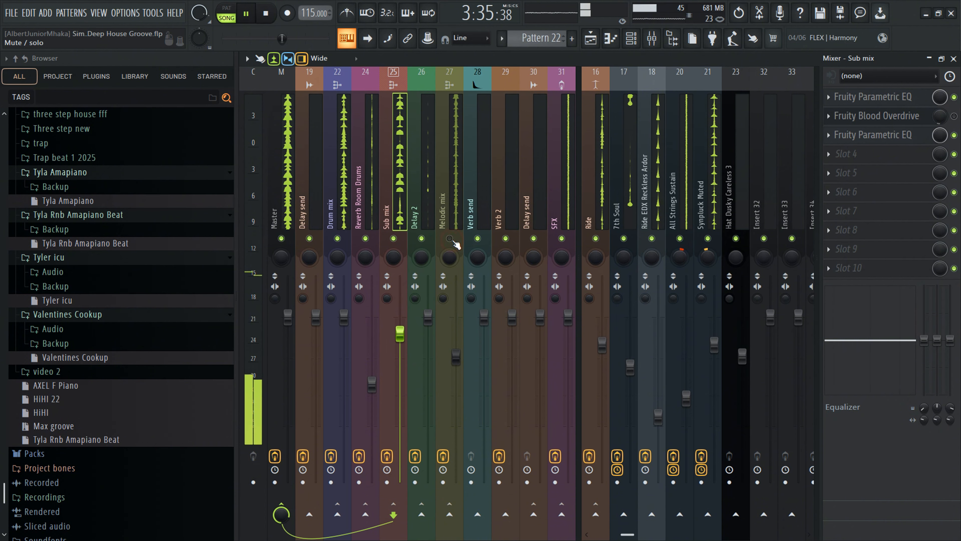
key(space)
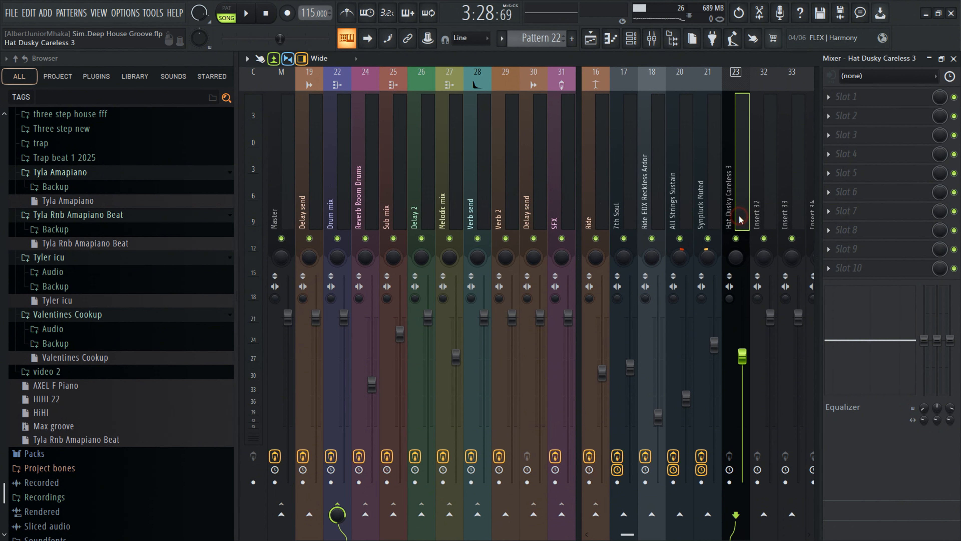
drag(740, 216, 470, 220)
key(space)
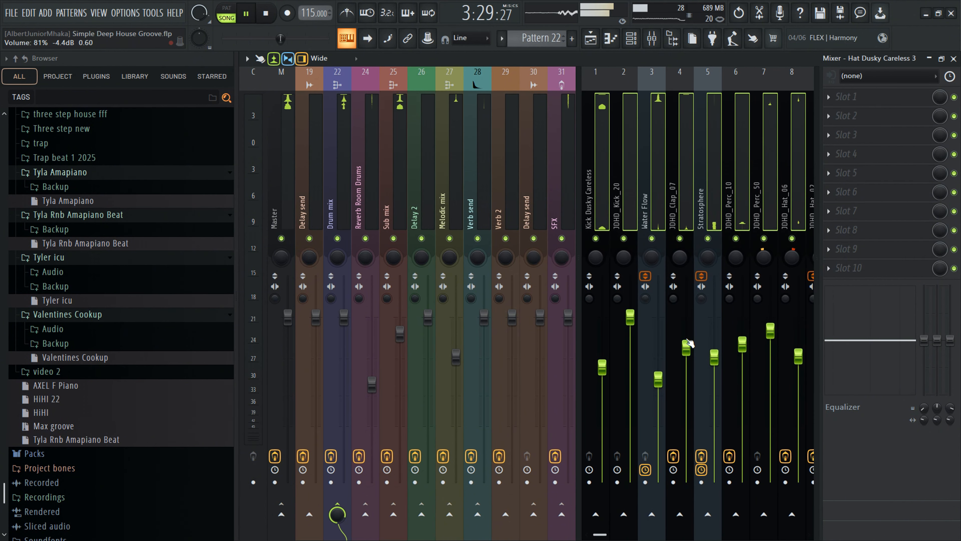
drag(686, 348, 686, 332)
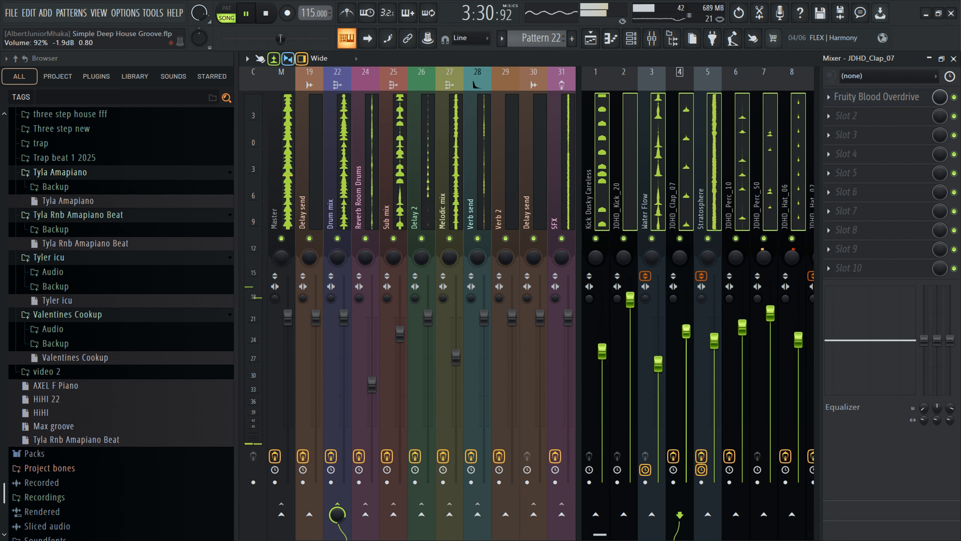
- Move the playhead to around bar 65 in the playlist and return to the mixer
click(282, 189)
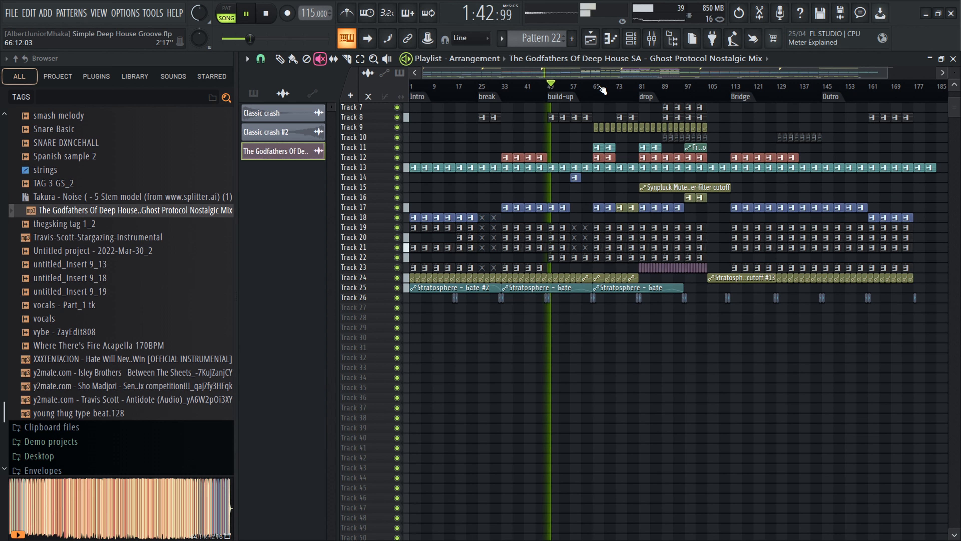
click(597, 86)
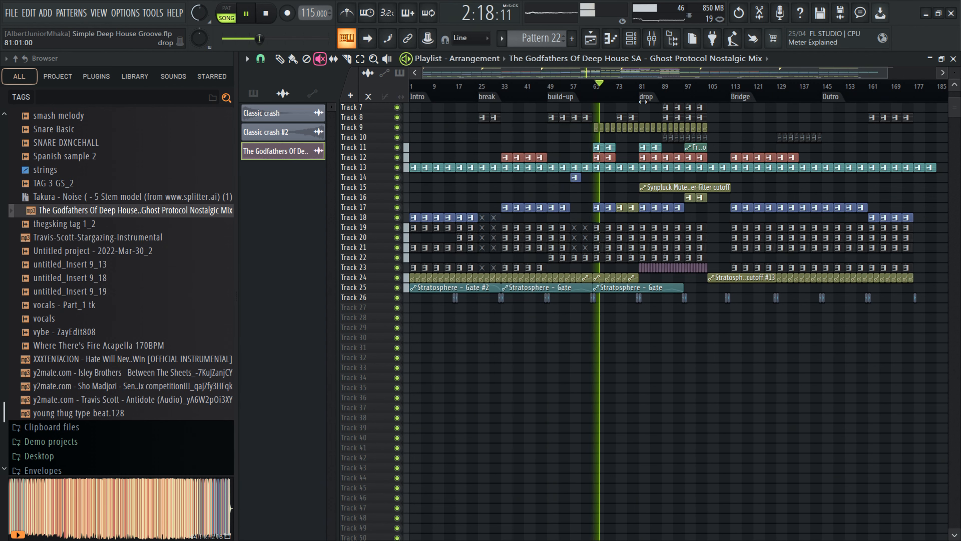
click(660, 40)
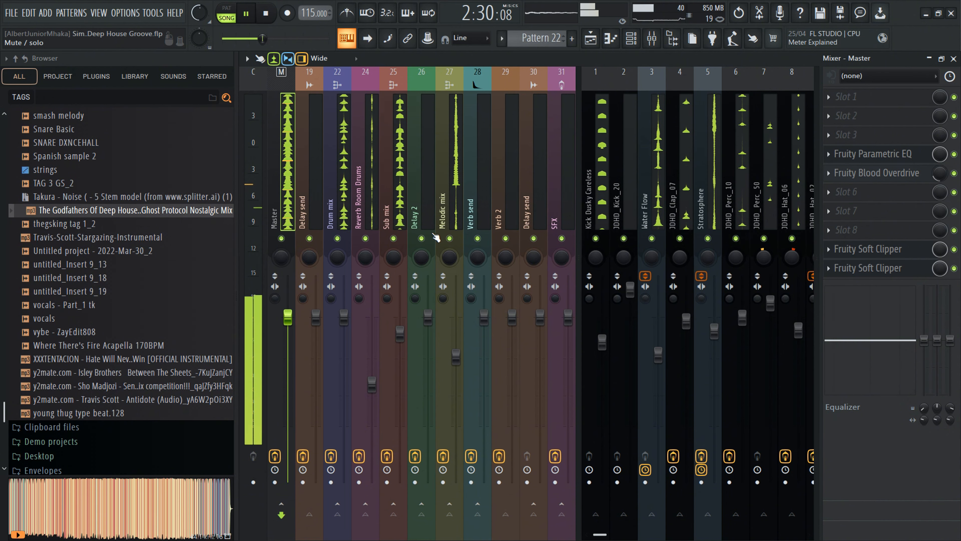
- Mute and unmute the Sub mix, Melodic mix and Drum mix buses in turn to compare them
click(393, 238)
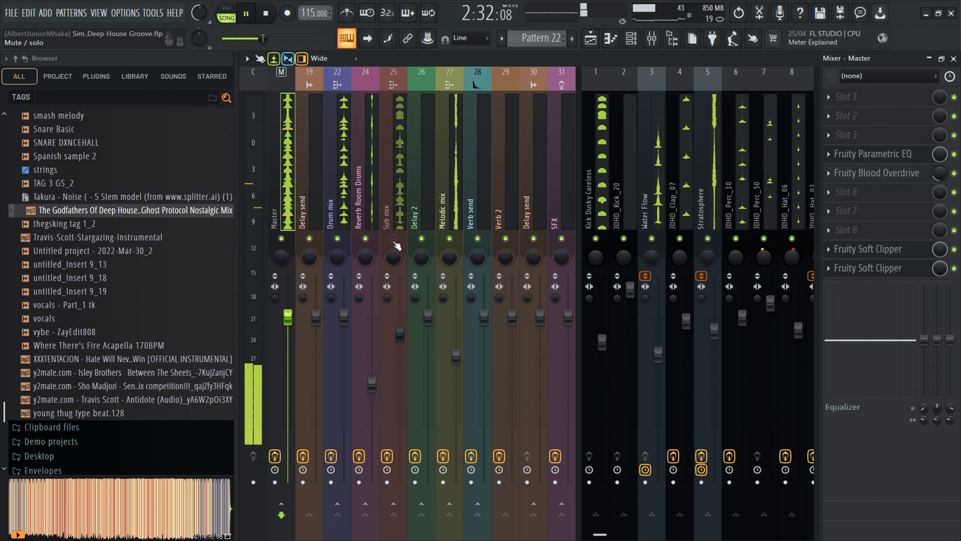
click(394, 238)
click(450, 238)
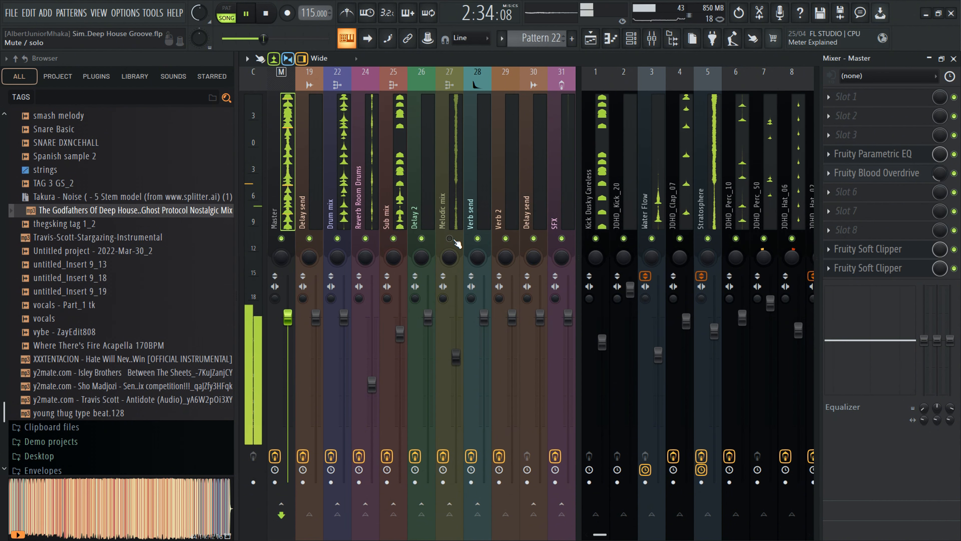
click(449, 238)
click(338, 238)
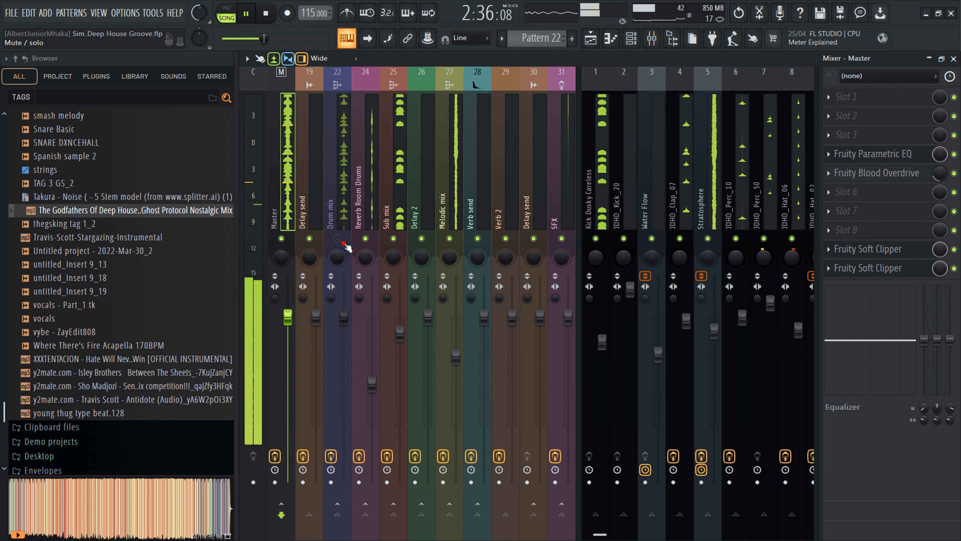
click(337, 238)
- Raise band 7 on the Sub mix slot 3 Parametric EQ, reset band 3, and close the EQ
click(401, 222)
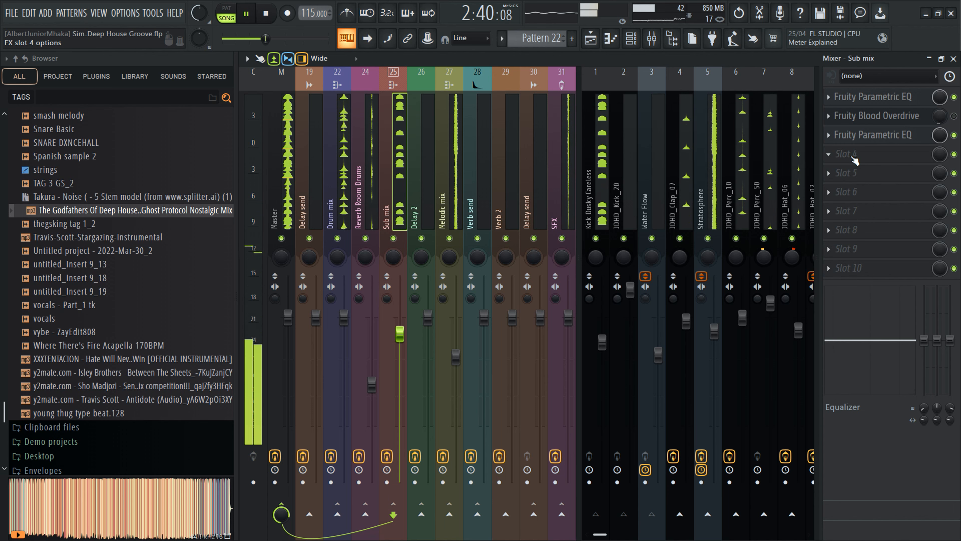
click(847, 134)
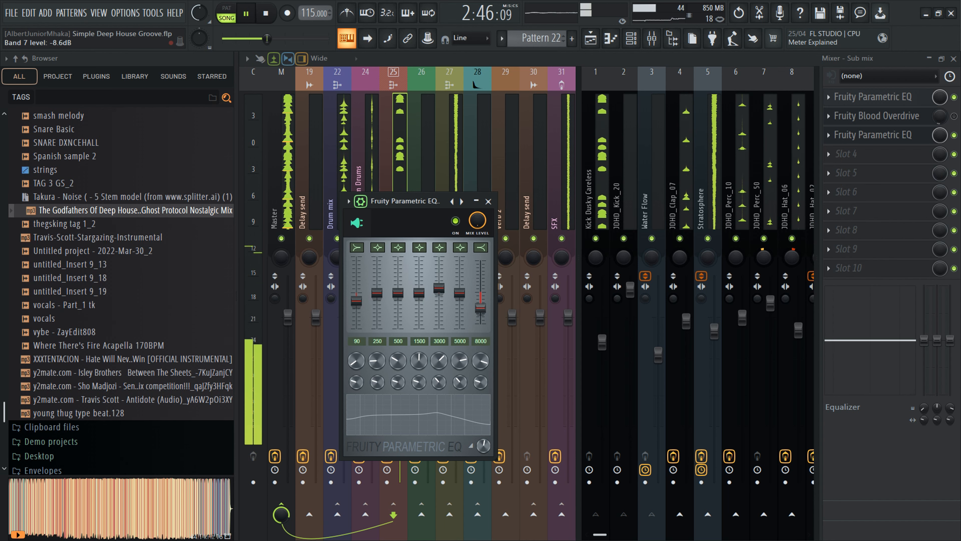
drag(481, 308, 480, 294)
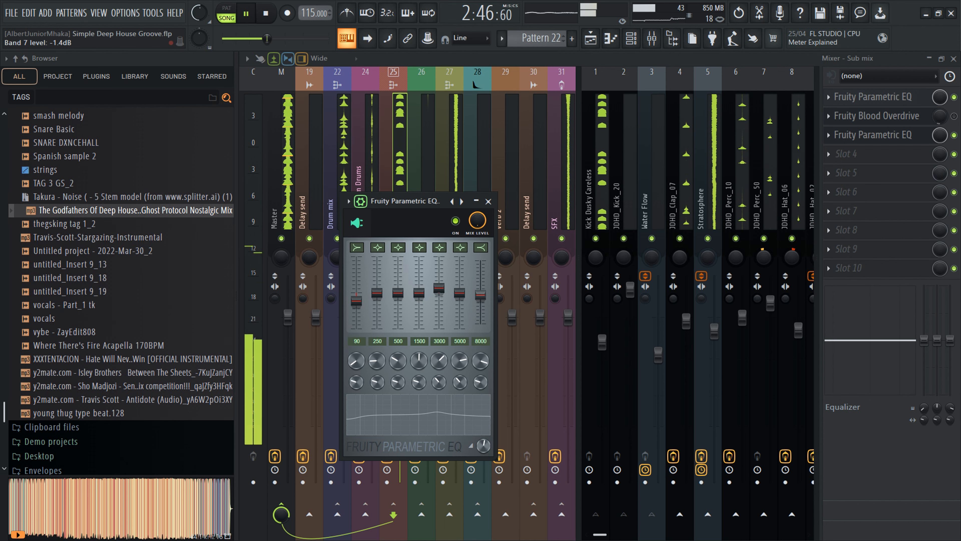
drag(397, 295, 377, 301)
right_click(397, 307)
click(401, 311)
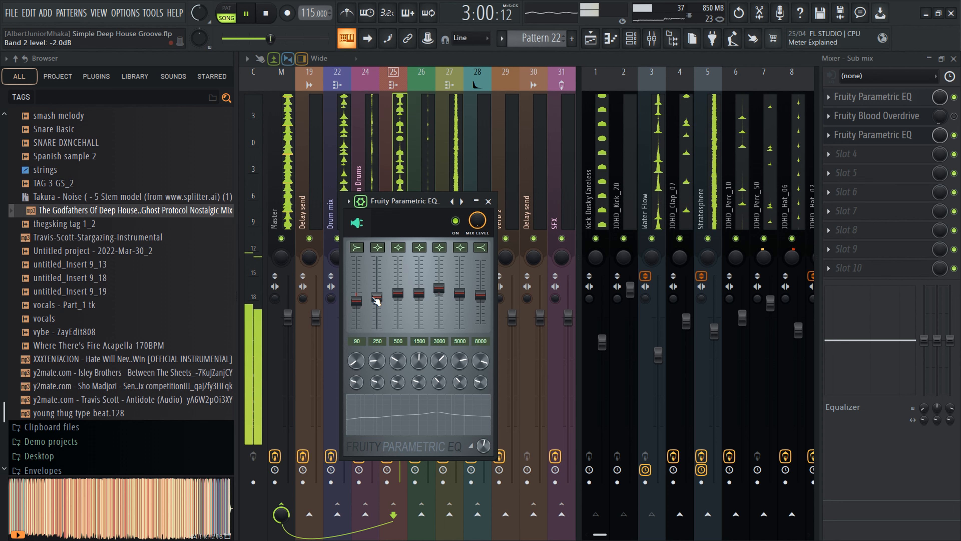
click(488, 201)
- Select the Water Flow insert and switch to the playlist
scroll(651, 216, down, 2)
scroll(652, 216, up, 2)
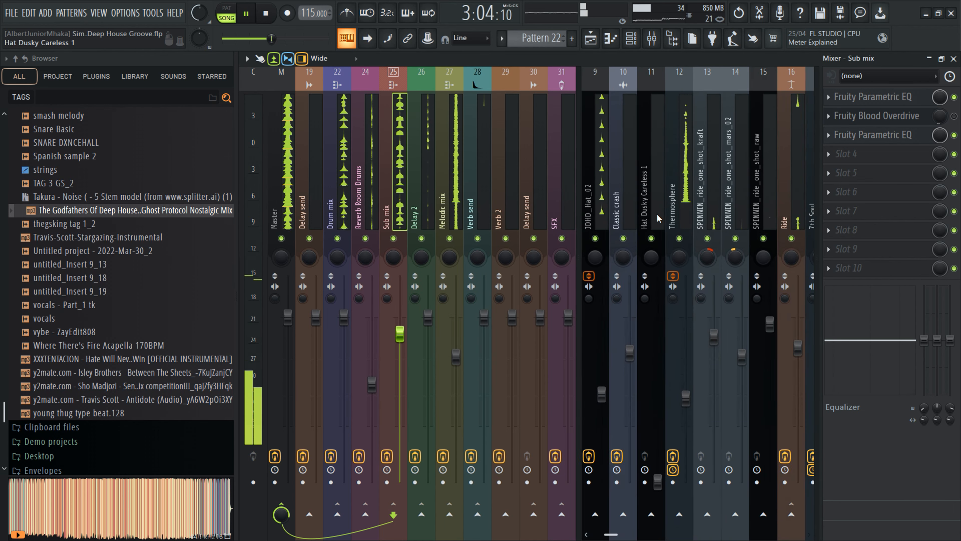
click(658, 216)
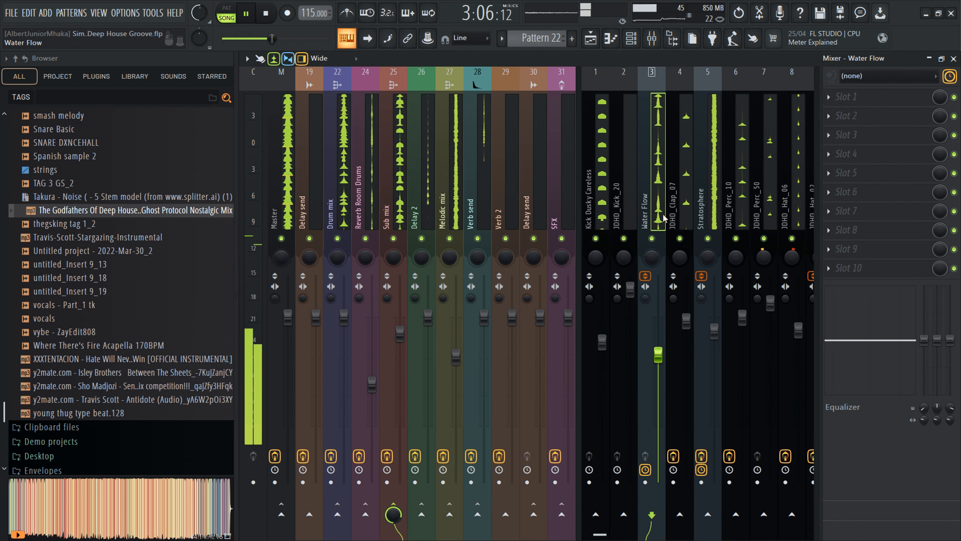
scroll(666, 218, down, 9)
key(F5)
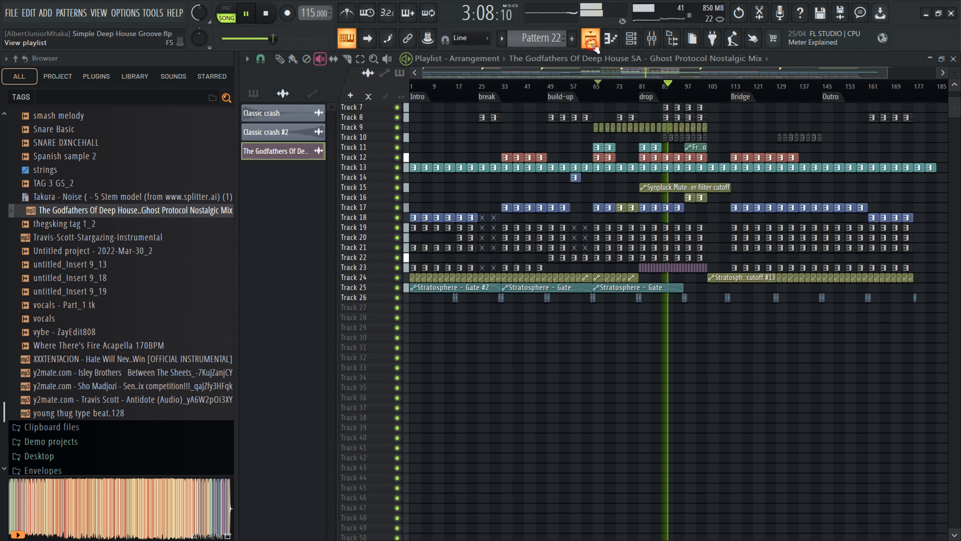
scroll(508, 135, up, 2)
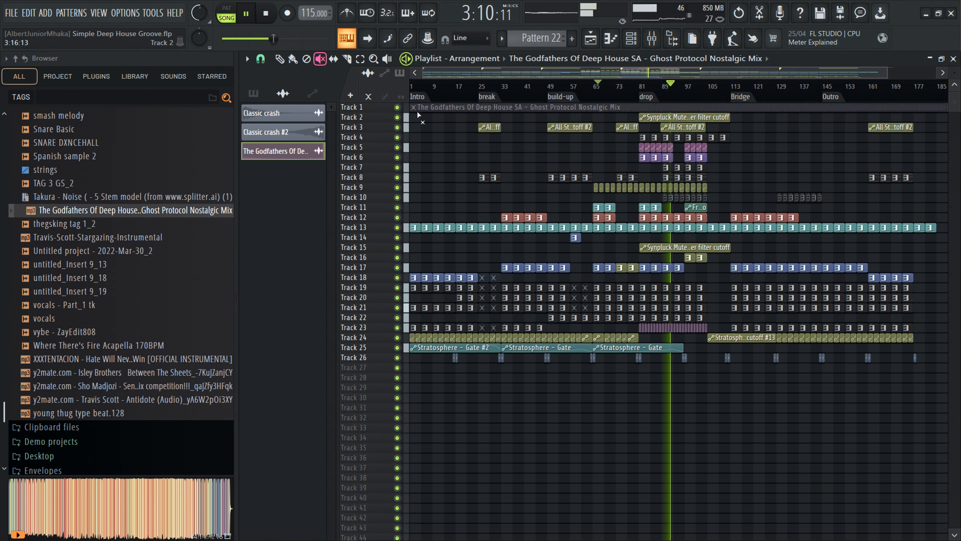
- Solo the reference track on Track 1 in the playlist and play it
key(space)
ctrl+click(397, 108)
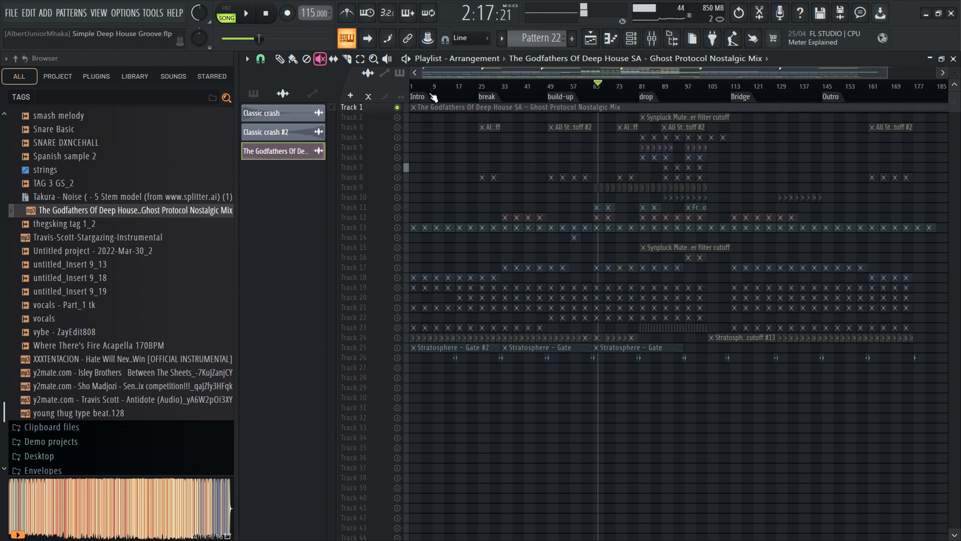
key(space)
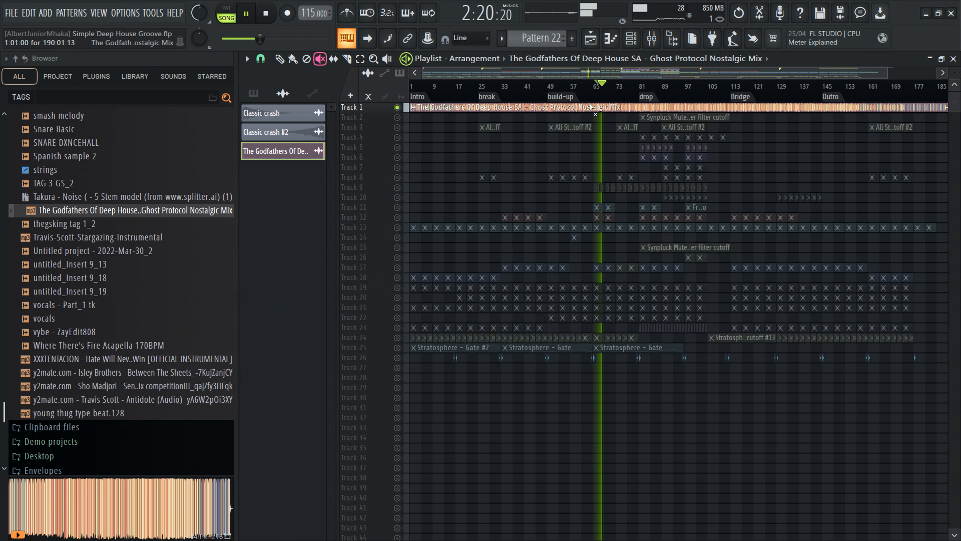
- Rename mixer Insert 32 as Compression P
click(657, 87)
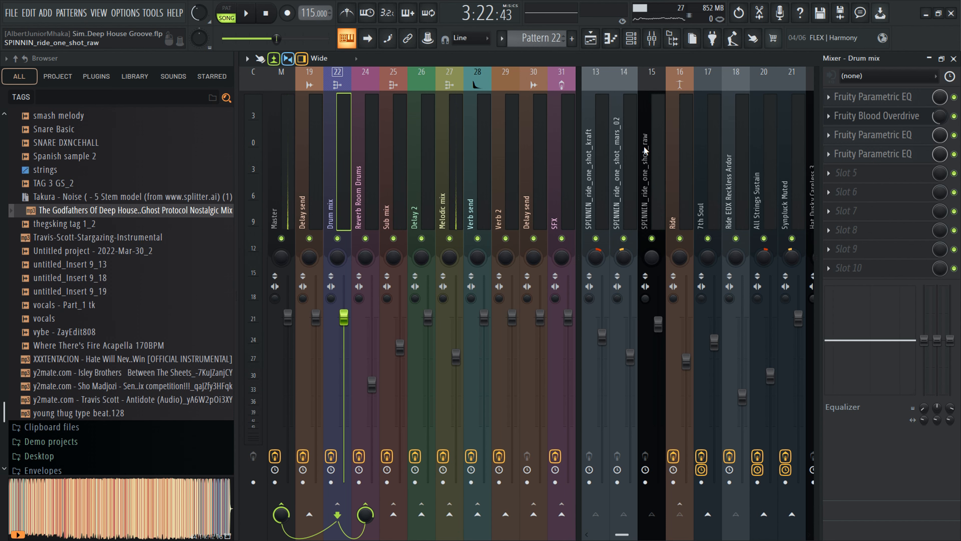
scroll(681, 189, down, 5)
scroll(672, 187, up, 3)
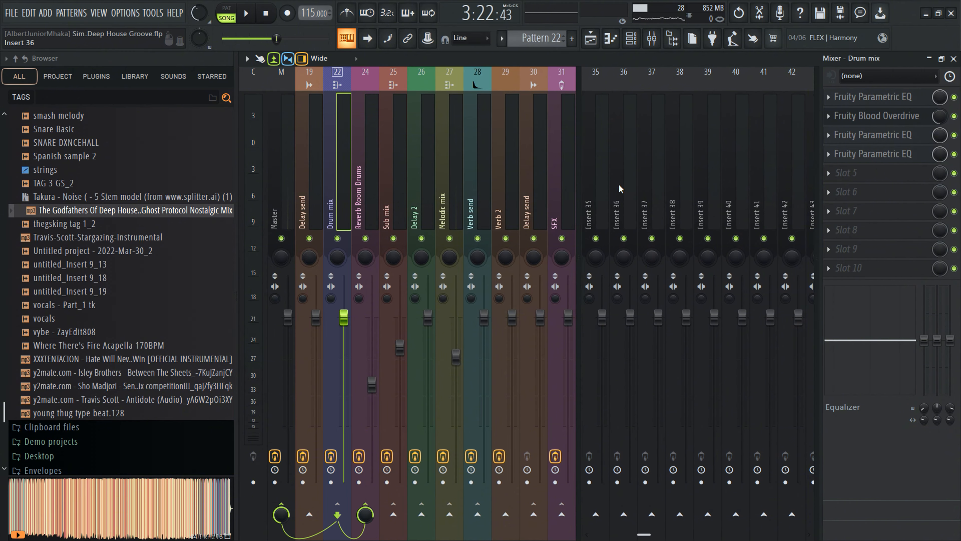
click(684, 188)
right_click(683, 187)
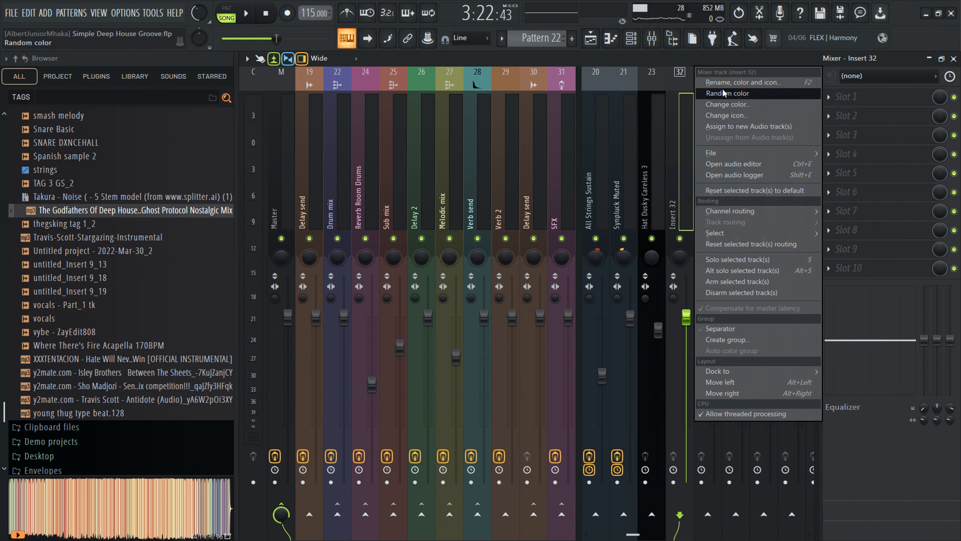
click(729, 94)
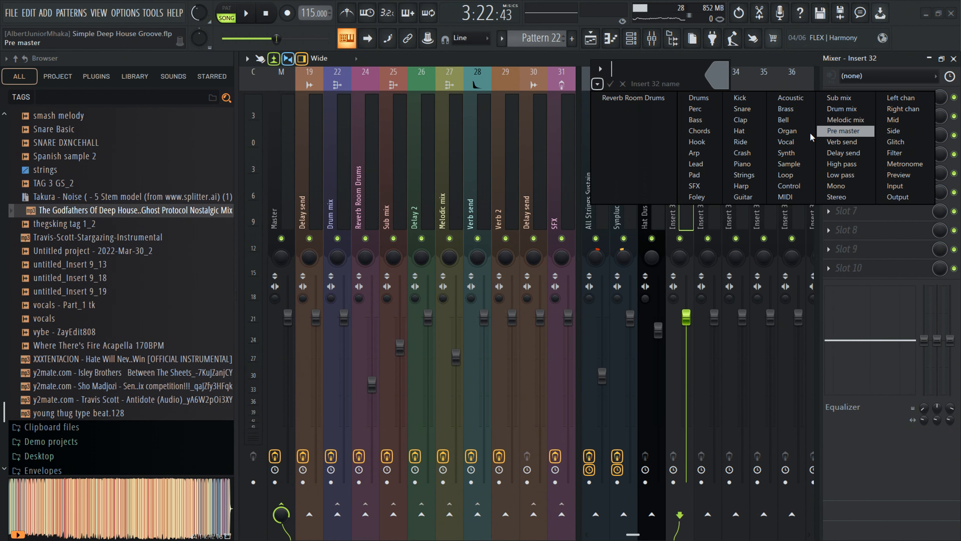
click(651, 72)
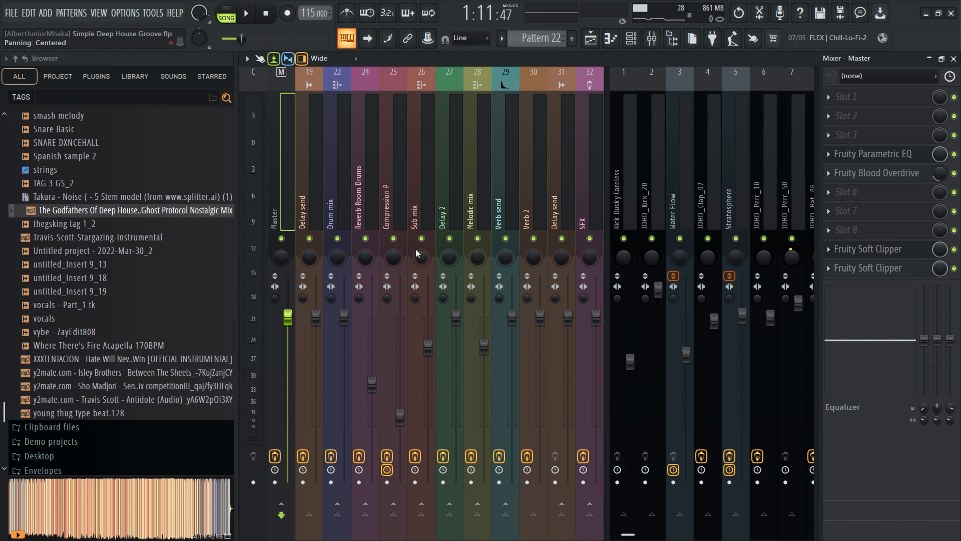
- Select the Delay send insert next to the SFX bus
click(554, 199)
click(285, 229)
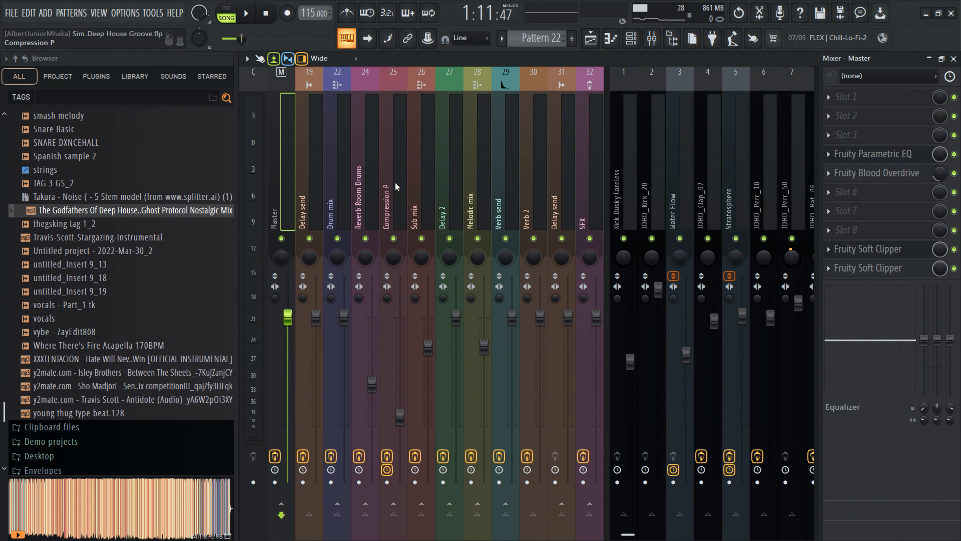
drag(297, 187, 553, 197)
click(285, 190)
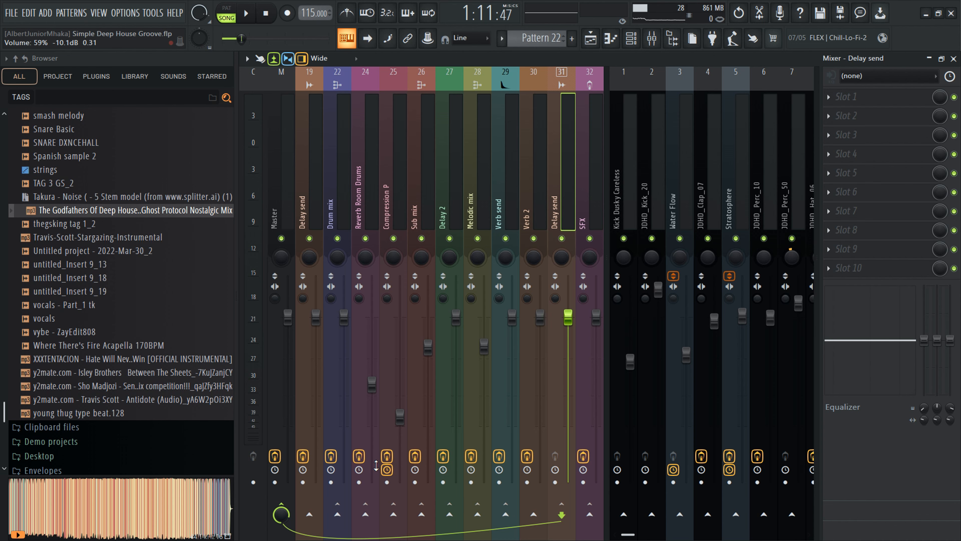
key(super)
click(535, 528)
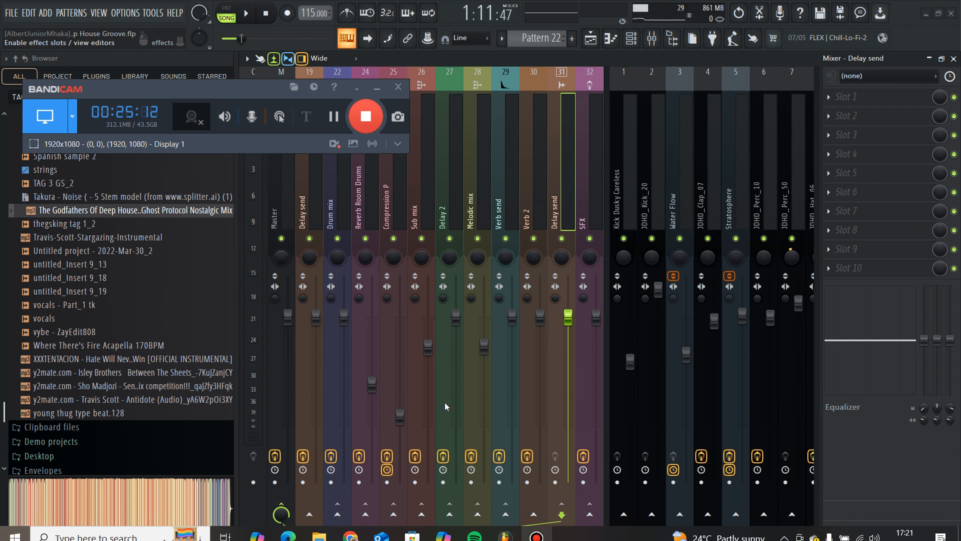